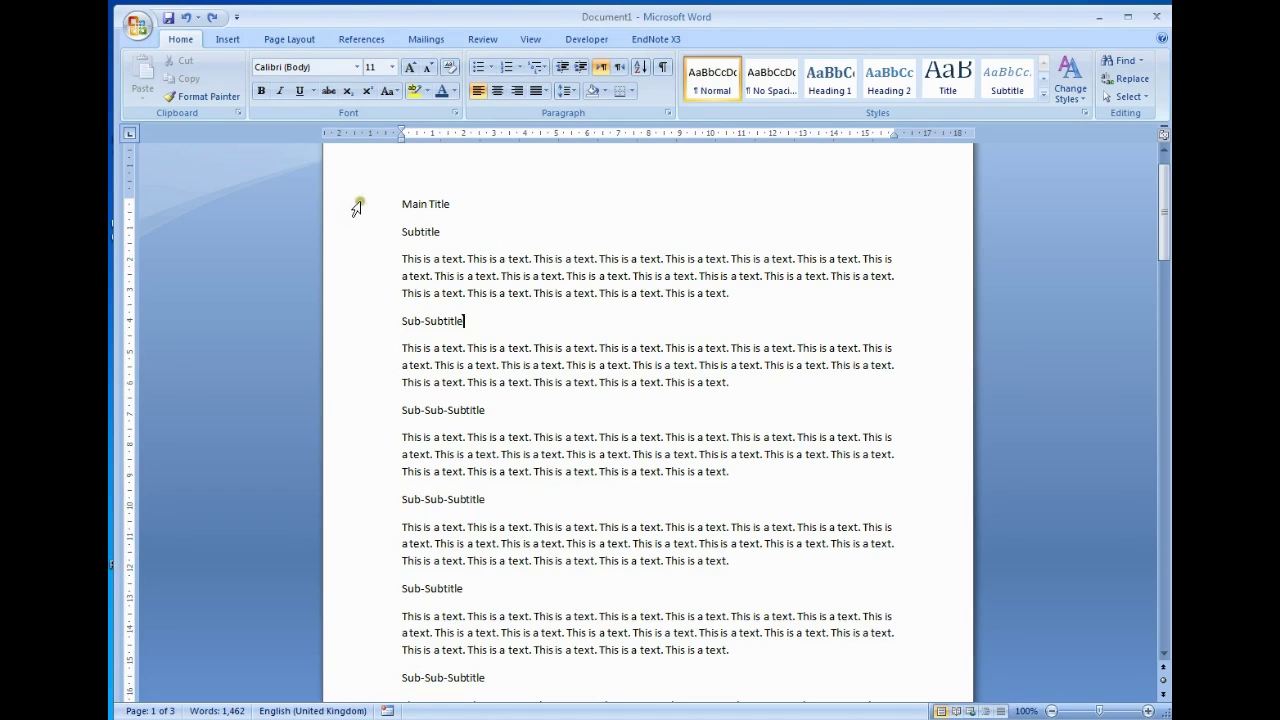
# Review the heading lines from Main Title down to the lower Sub-Subtitle
pyautogui.click(358, 204)
pyautogui.click(355, 230)
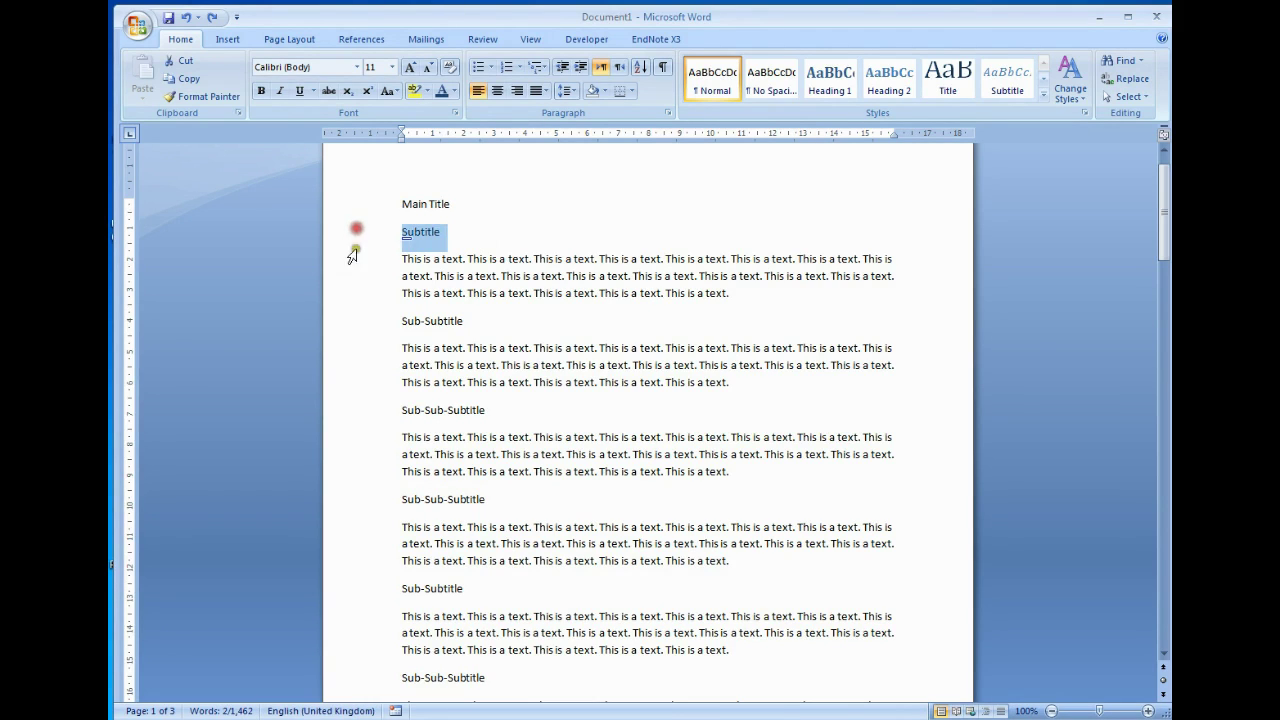
pyautogui.click(350, 320)
pyautogui.click(351, 410)
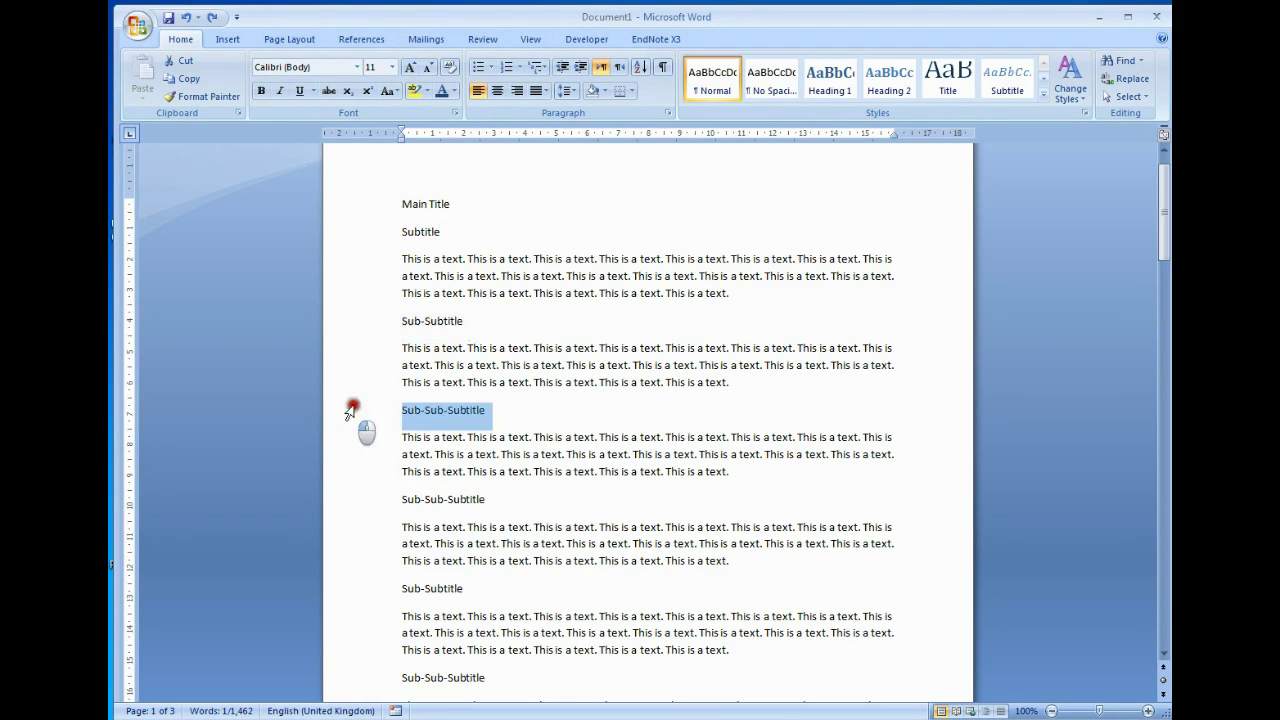
pyautogui.click(352, 476)
pyautogui.click(352, 500)
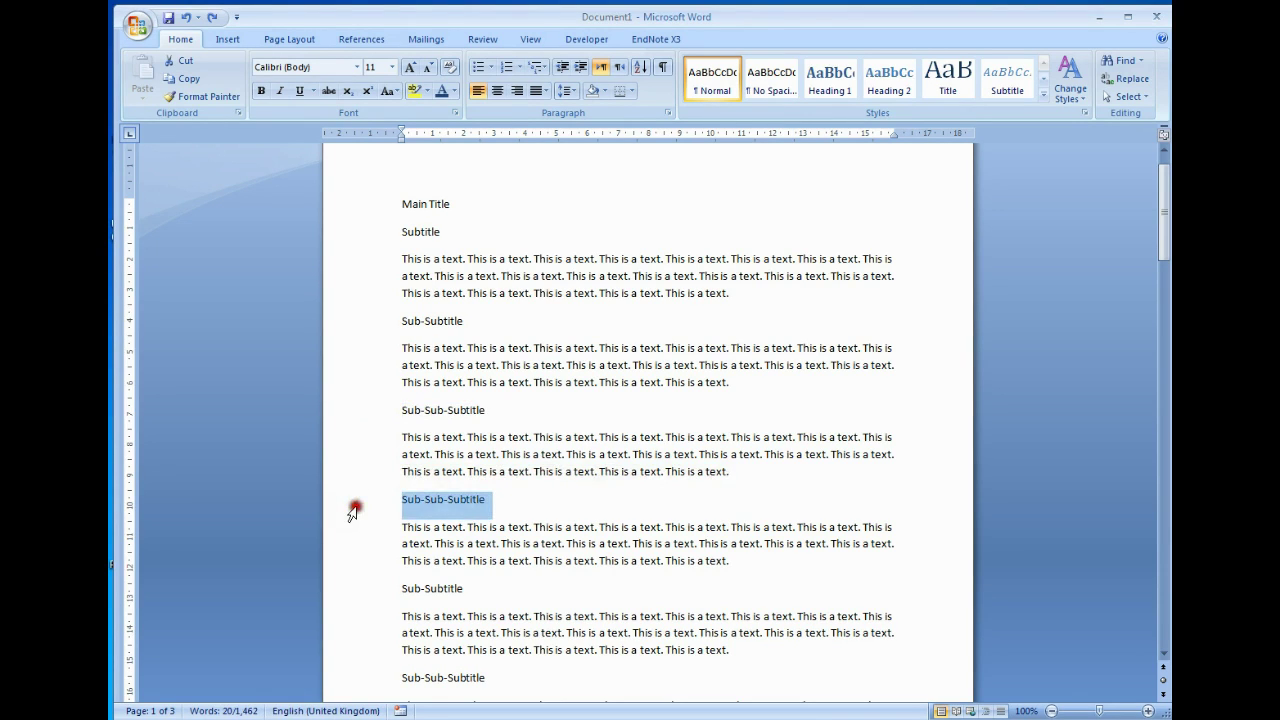
pyautogui.click(373, 598)
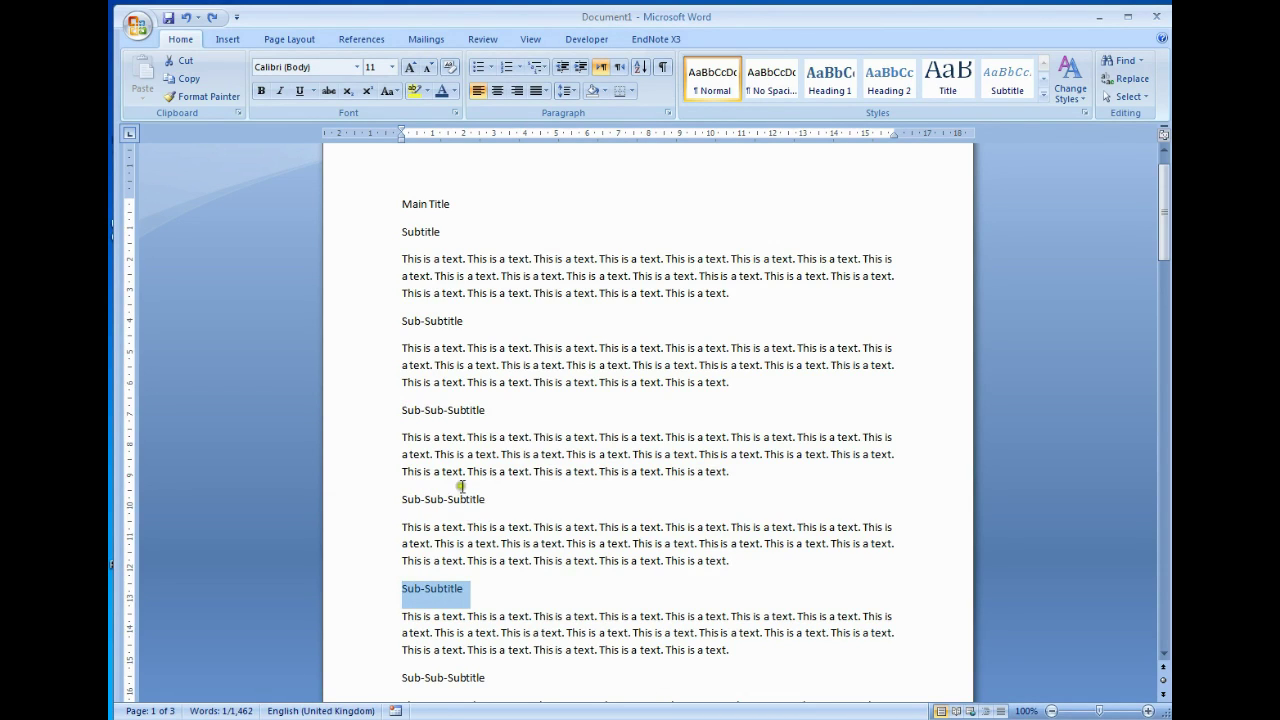
pyautogui.click(467, 450)
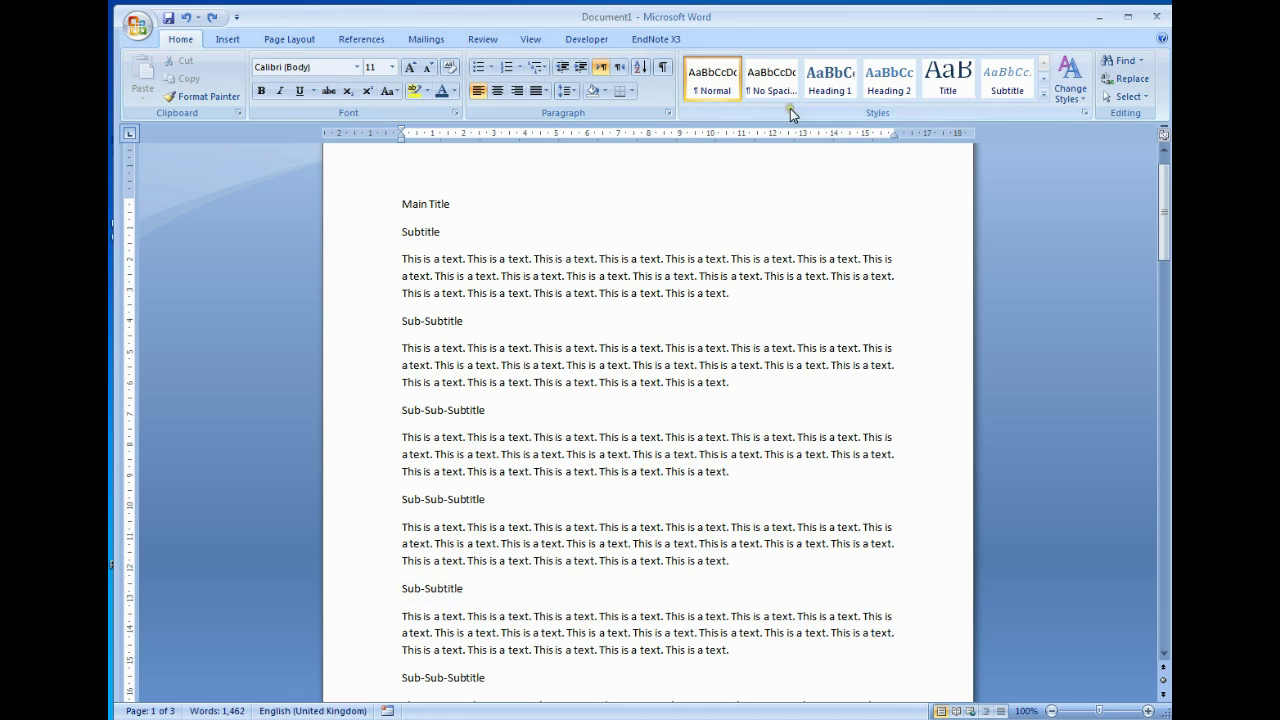
# Apply Heading 1 to Main Title and number it with the 1. / 1.1. / 1.1.1. multilevel list
pyautogui.click(364, 206)
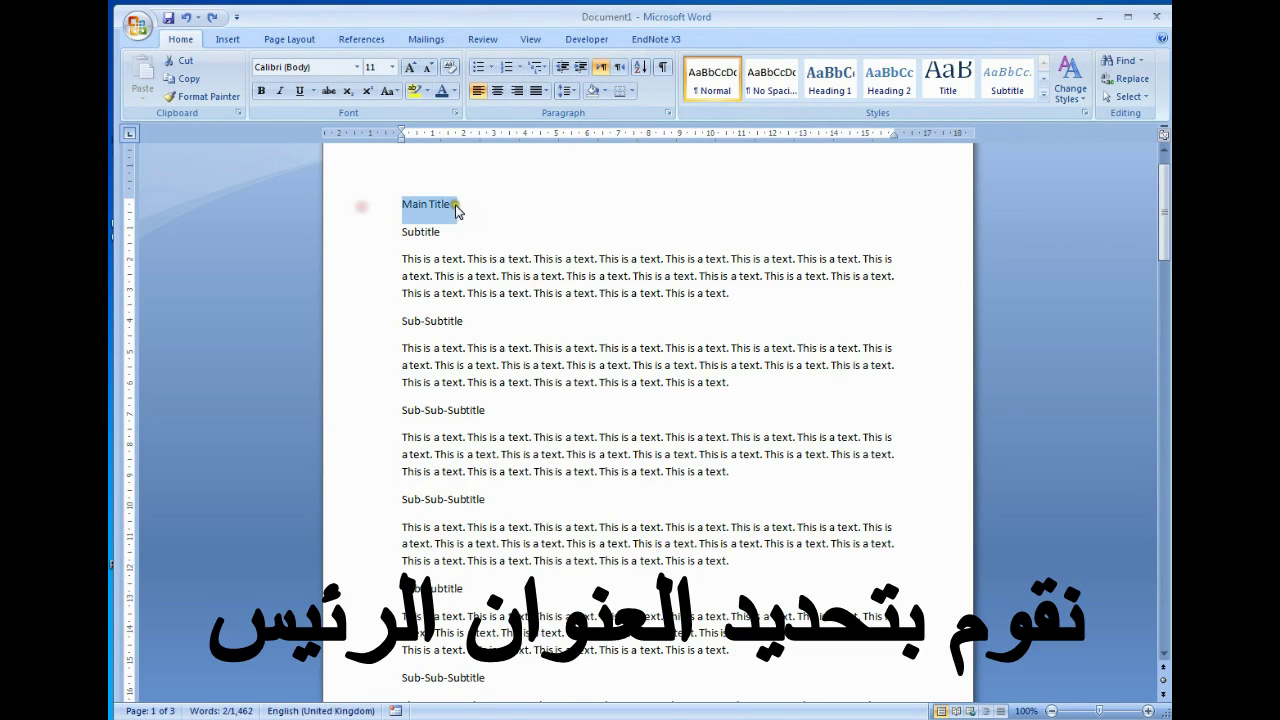
pyautogui.click(830, 82)
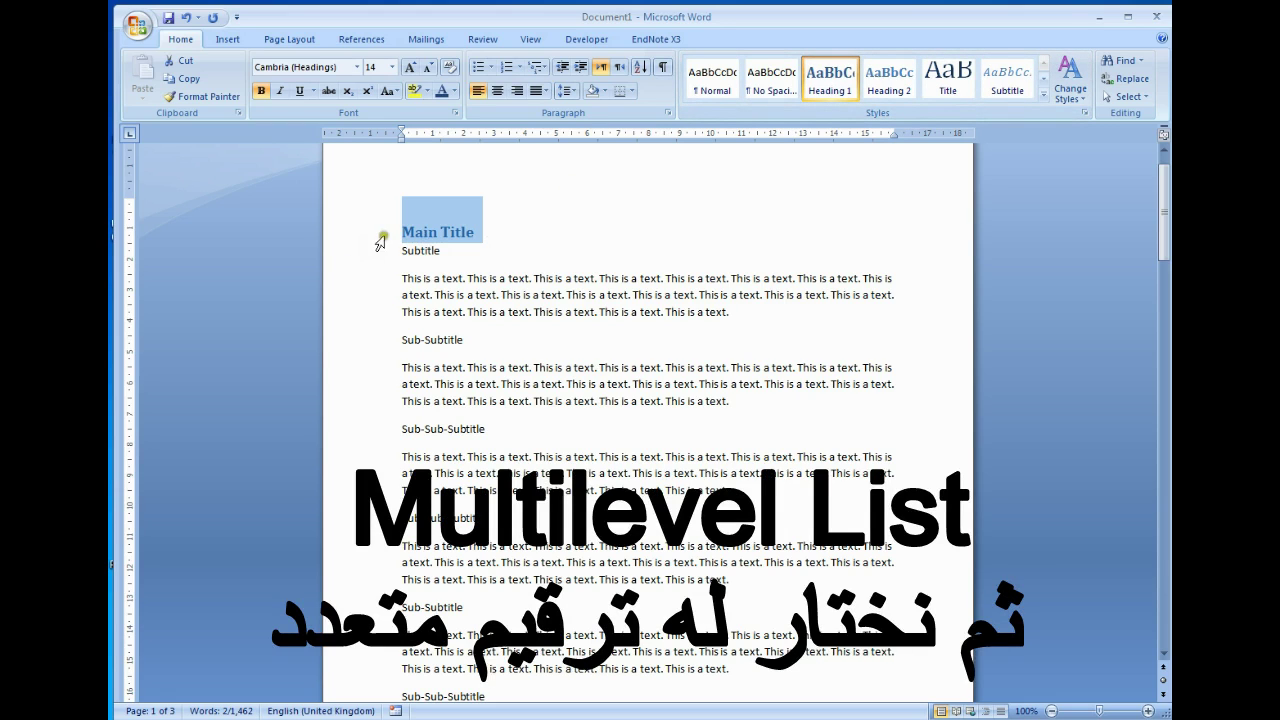
pyautogui.click(538, 70)
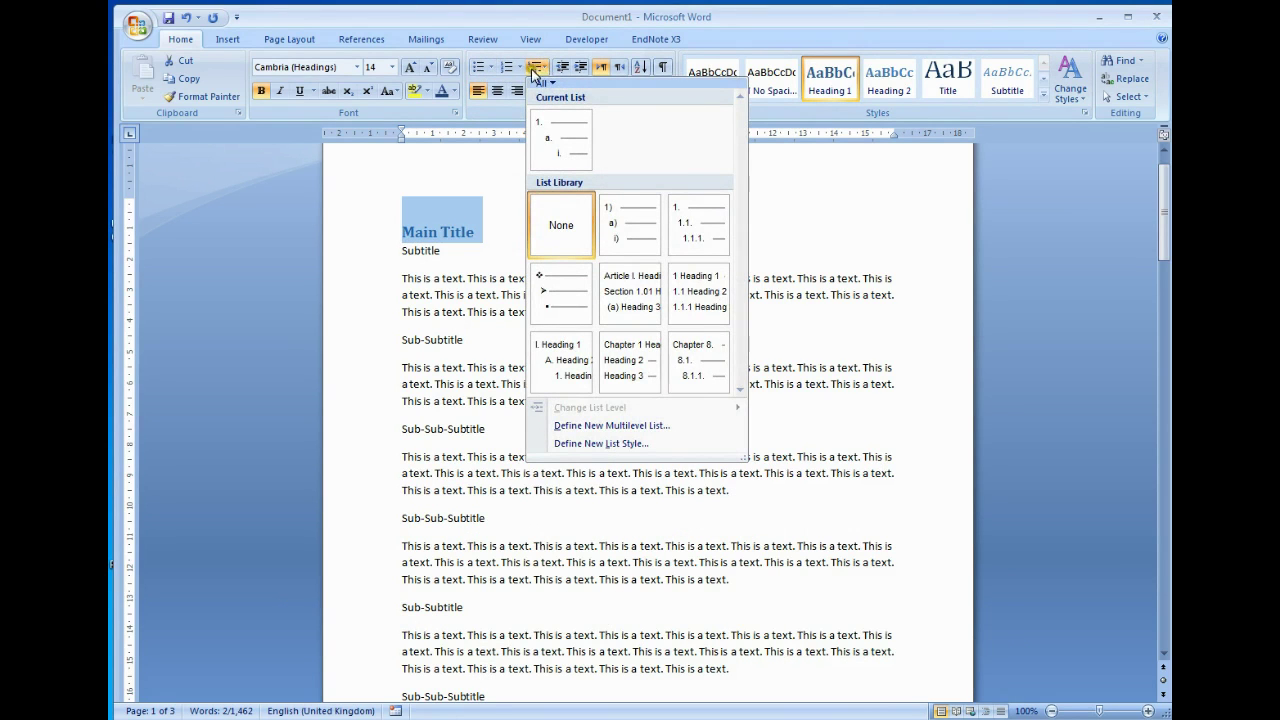
pyautogui.moveTo(550, 100)
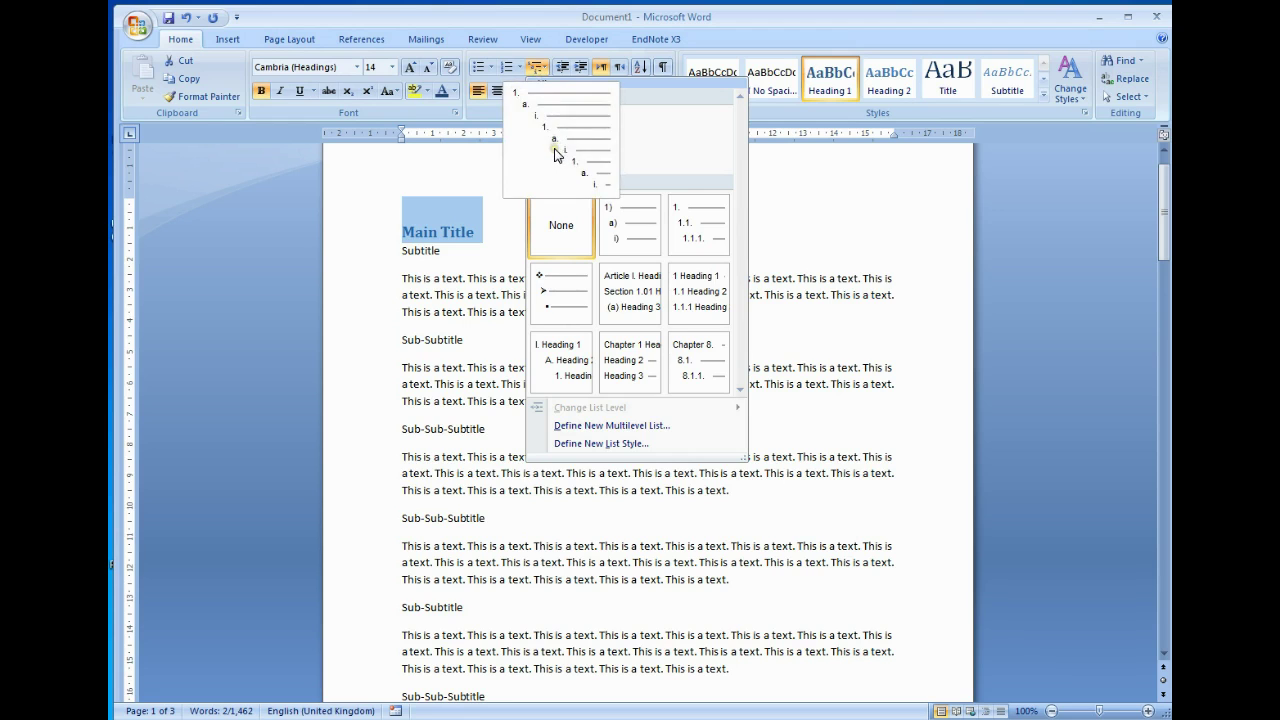
pyautogui.moveTo(678, 225)
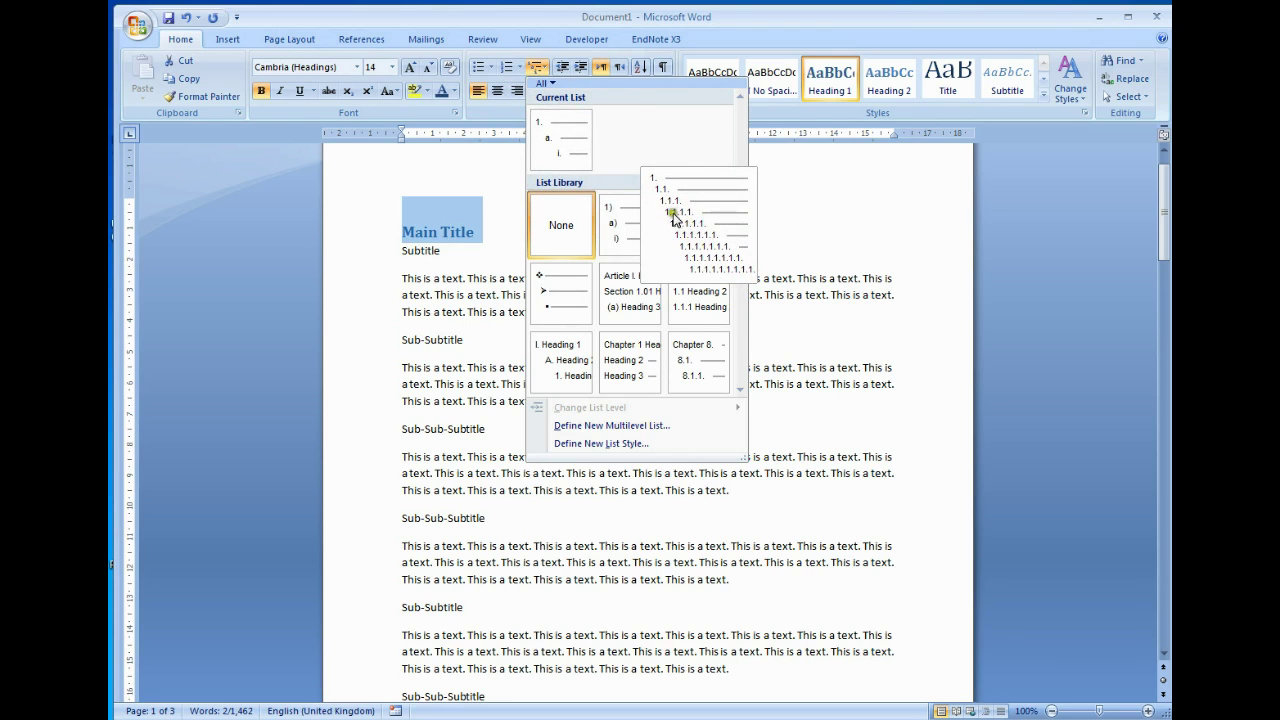
pyautogui.click(700, 232)
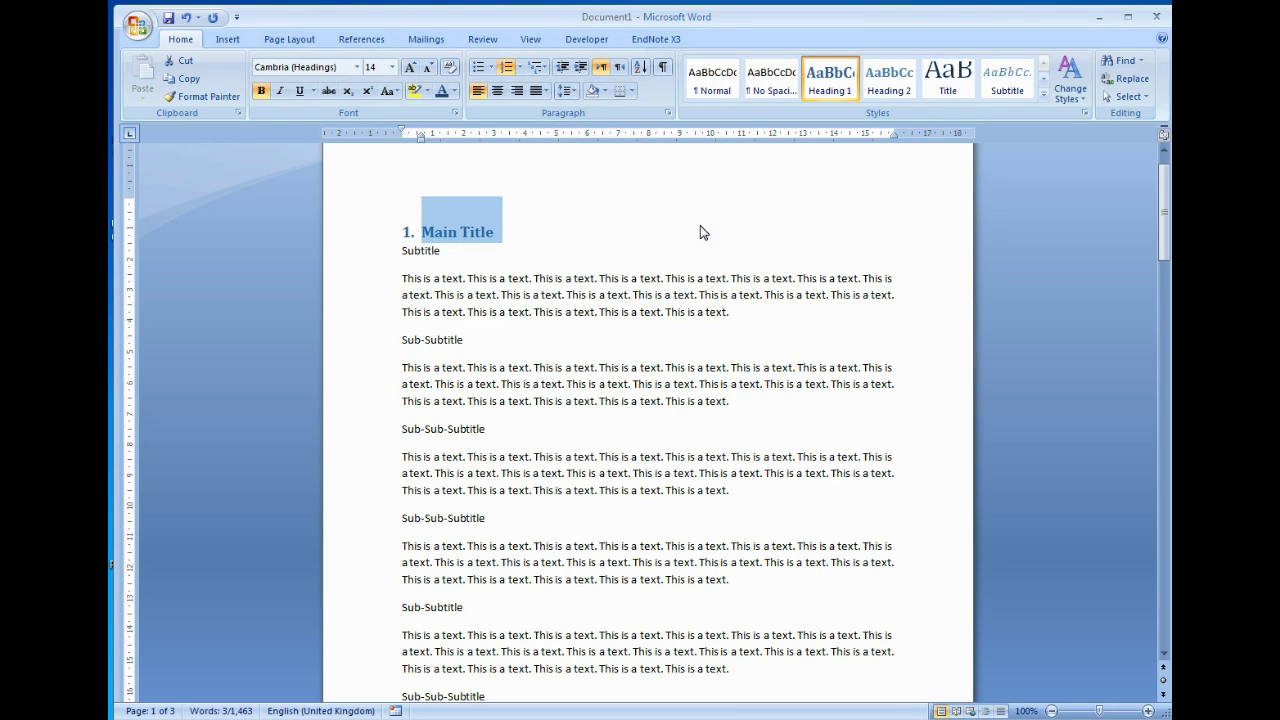
pyautogui.click(373, 257)
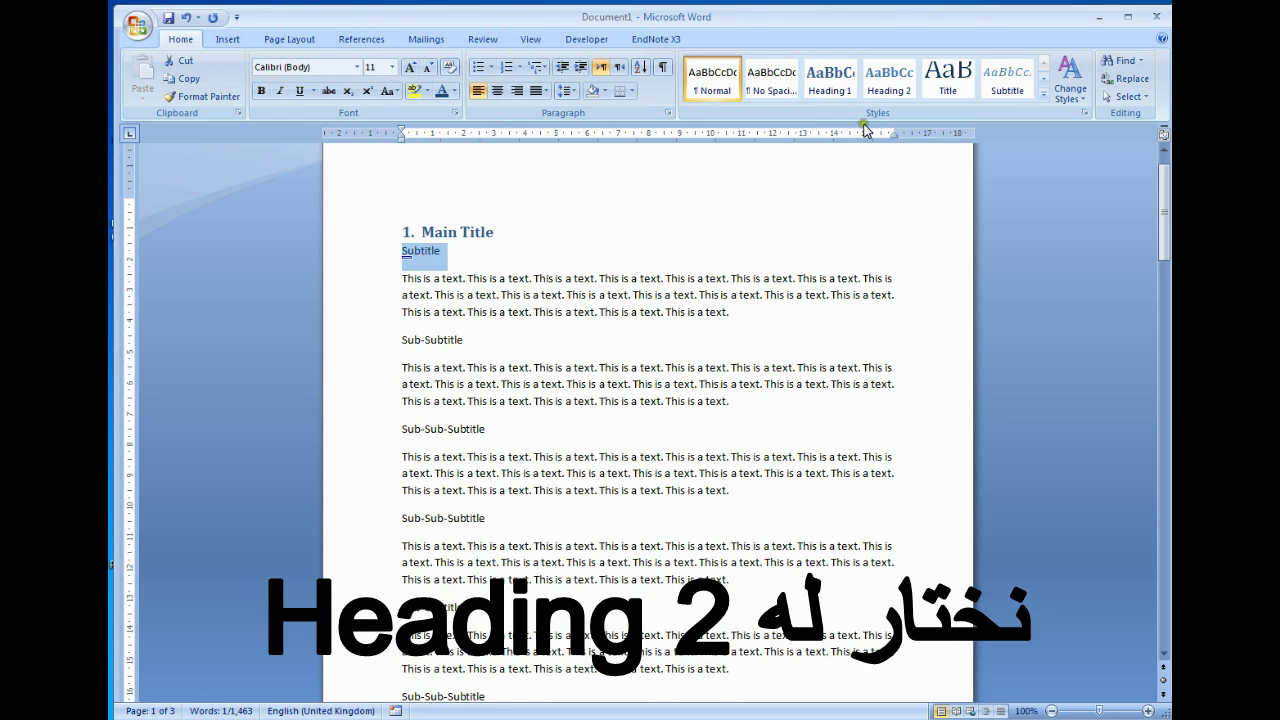
# Style Subtitle as Heading 2, attach it to the current list, and continue numbering as 2
pyautogui.click(888, 92)
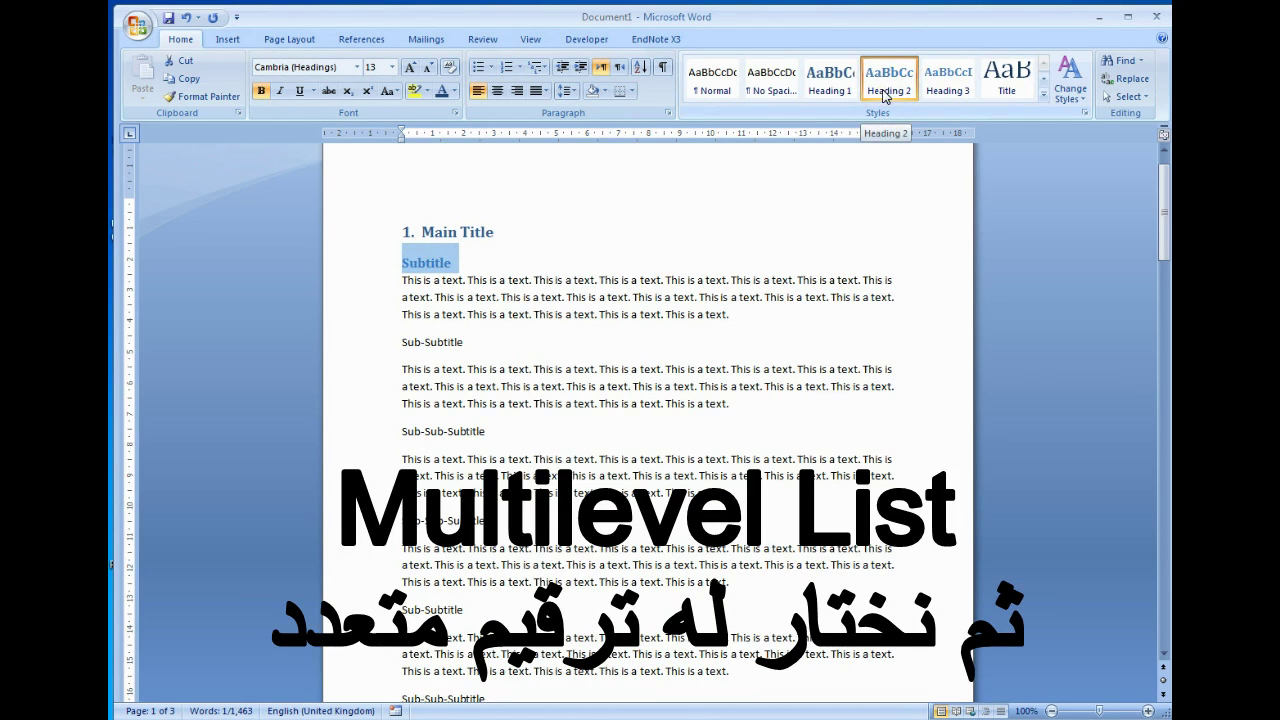
pyautogui.click(545, 70)
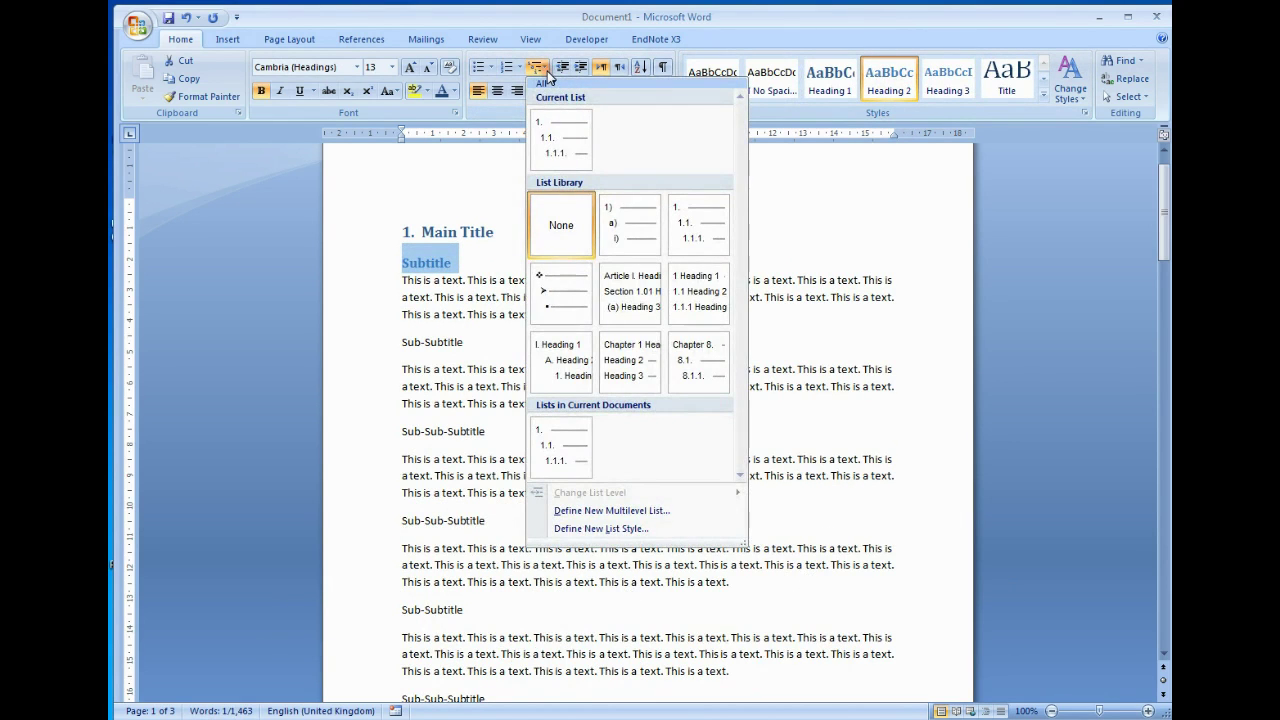
pyautogui.moveTo(558, 140)
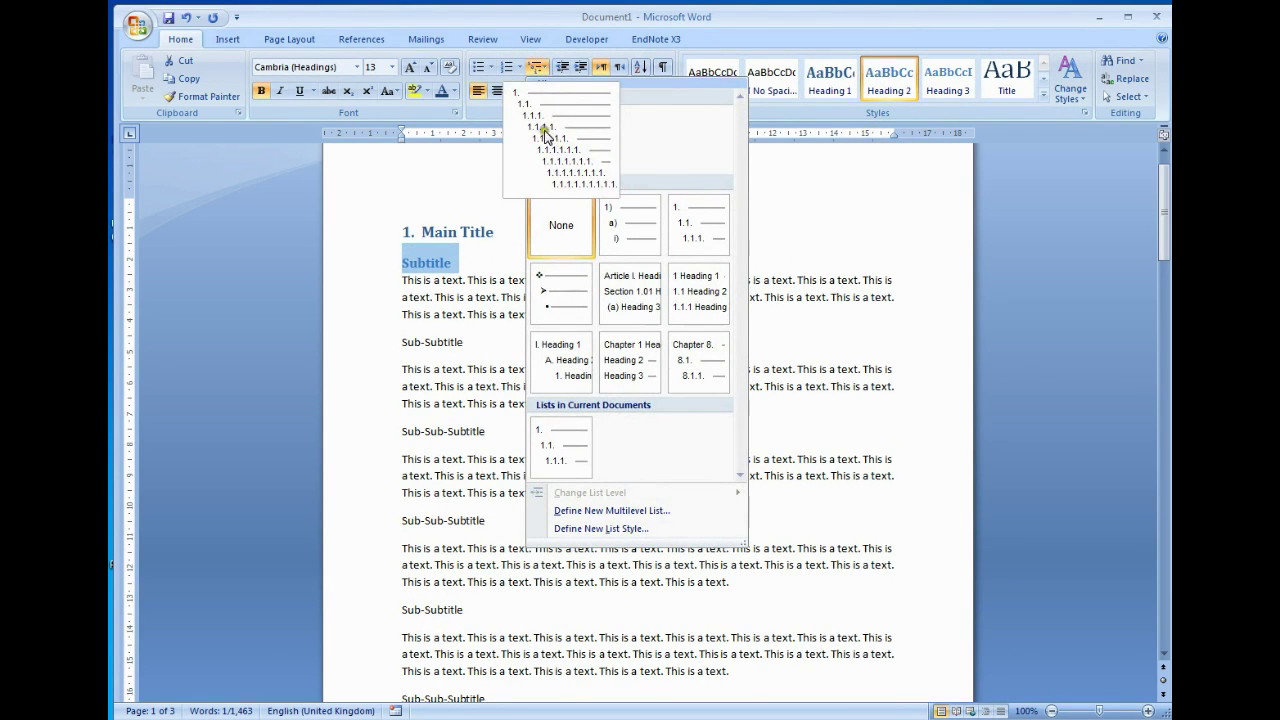
pyautogui.click(549, 137)
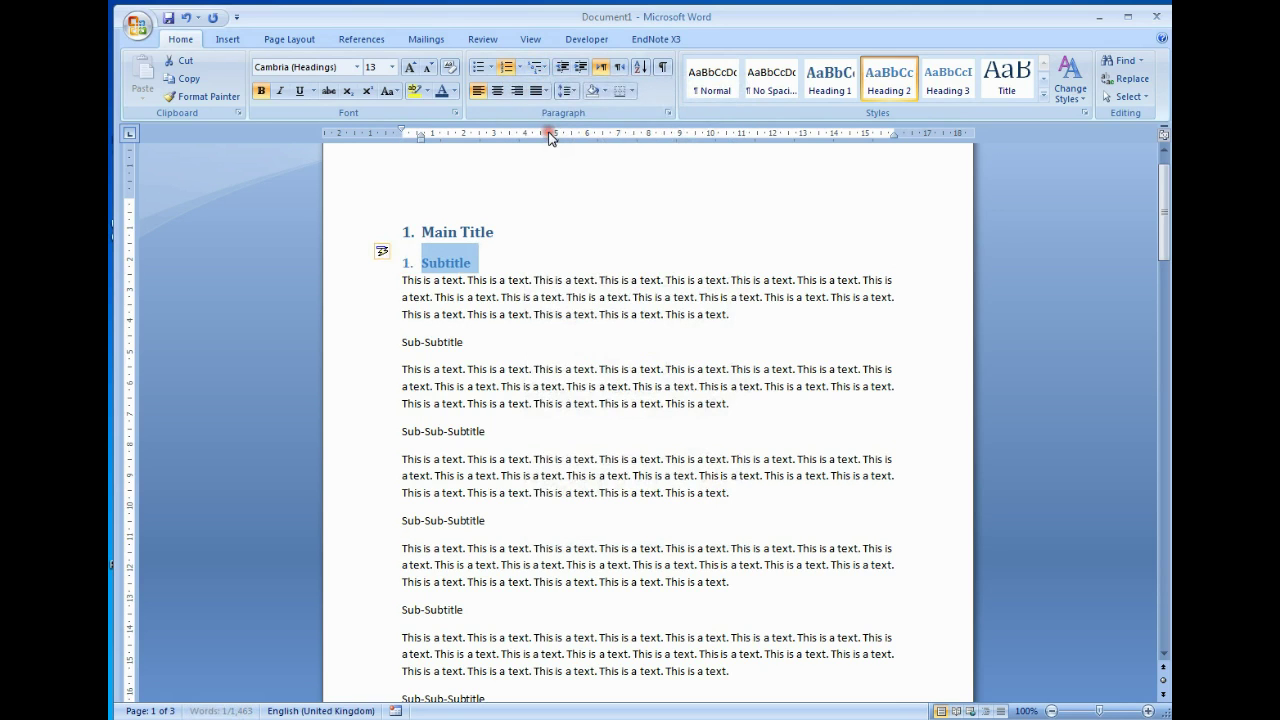
pyautogui.click(395, 255)
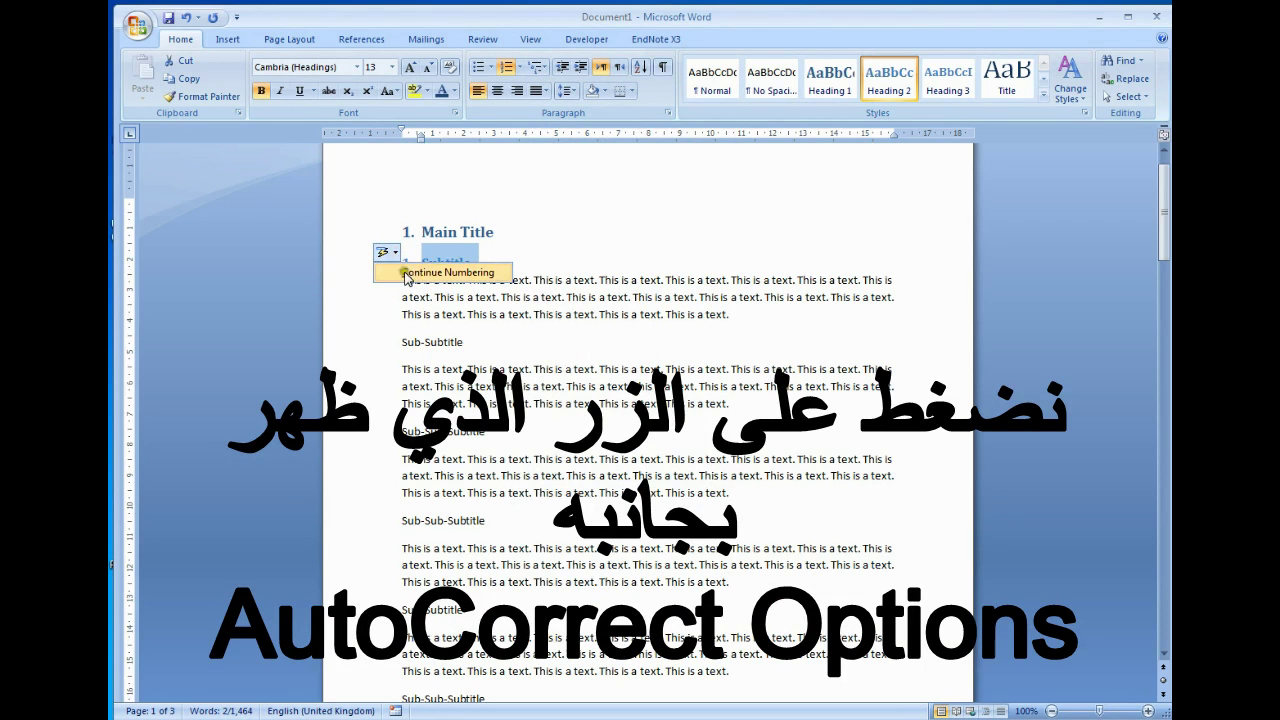
pyautogui.click(461, 272)
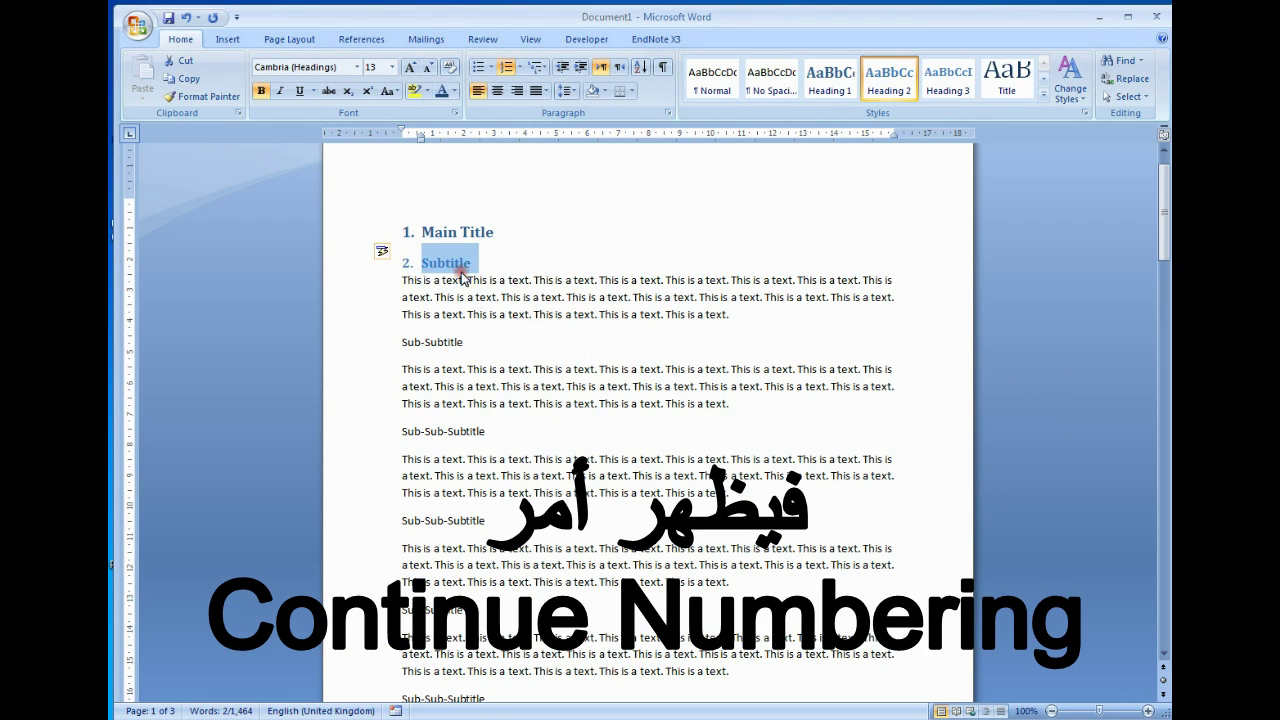
pyautogui.click(407, 264)
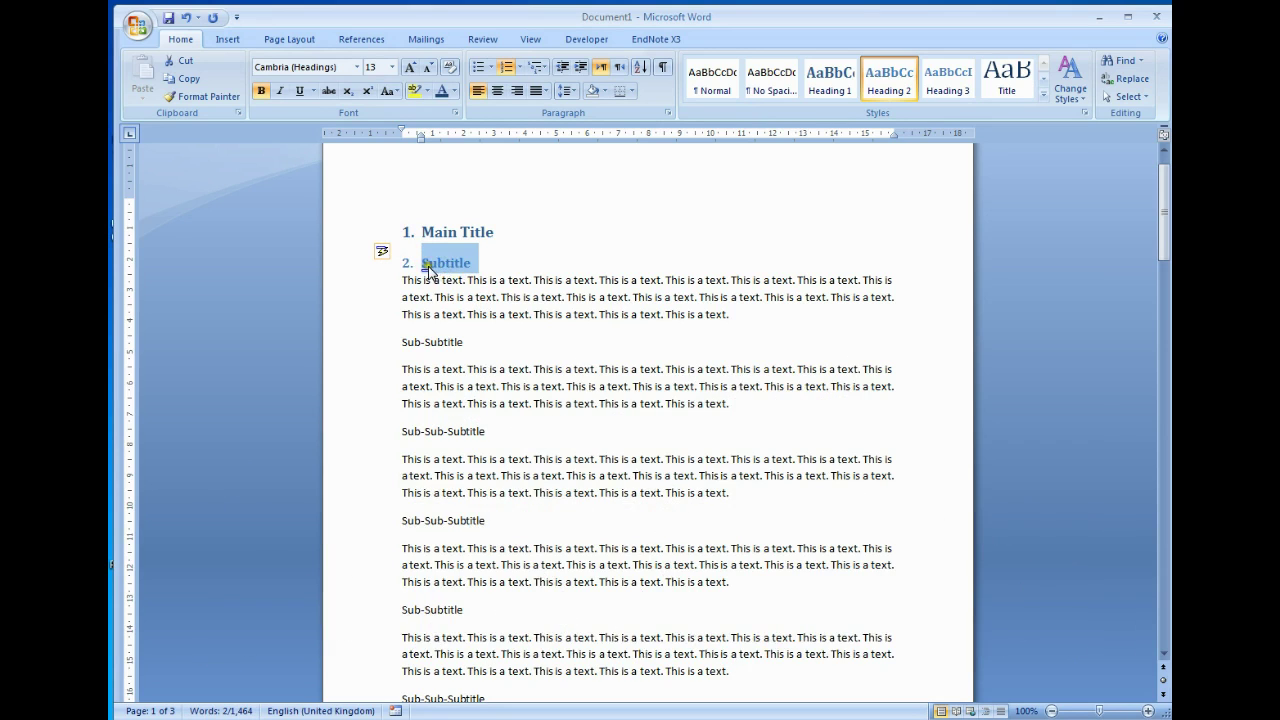
pyautogui.click(579, 68)
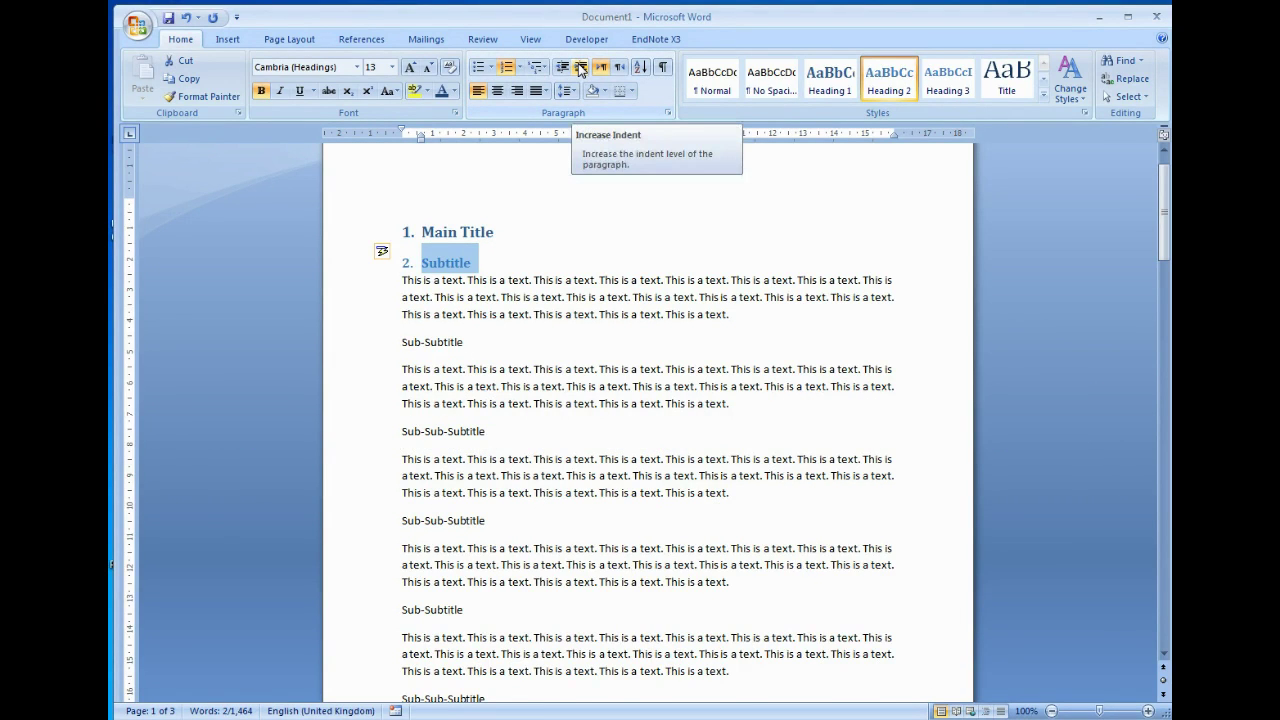
# Demote Subtitle to level 1.1. and drag its indent back to the left margin
pyautogui.click(579, 68)
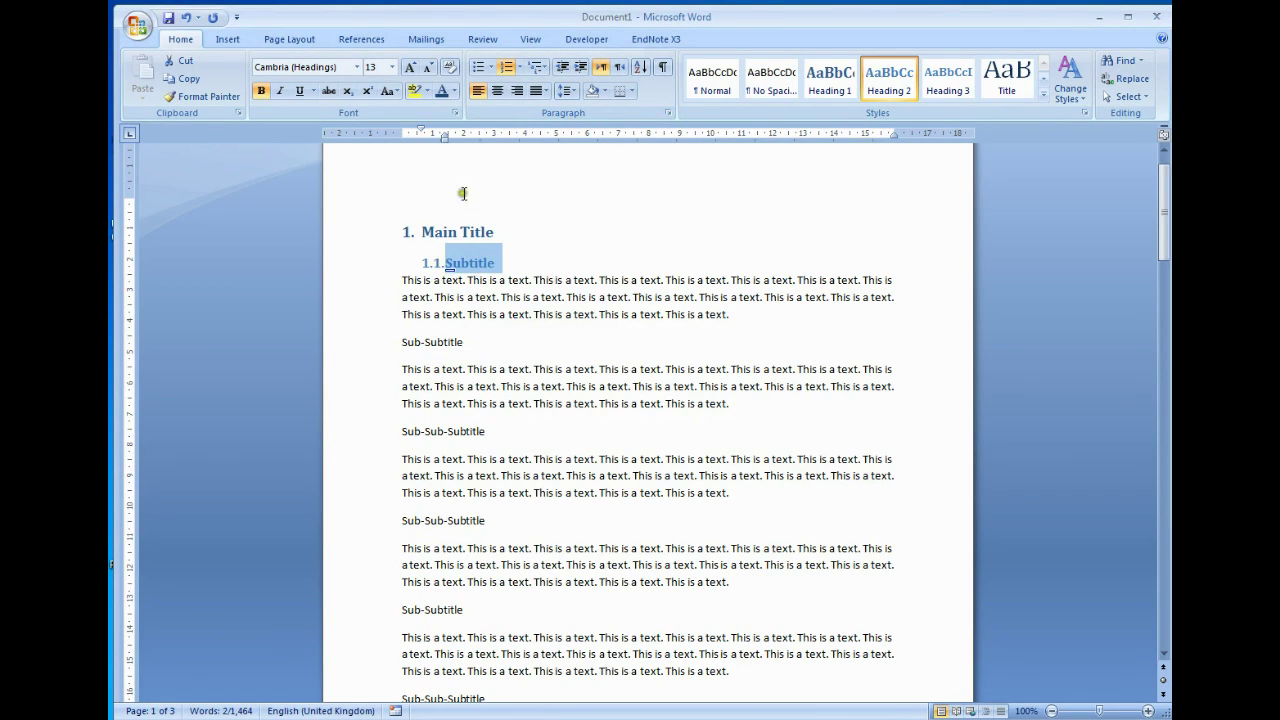
pyautogui.moveTo(444, 139); pyautogui.dragTo(425, 140)
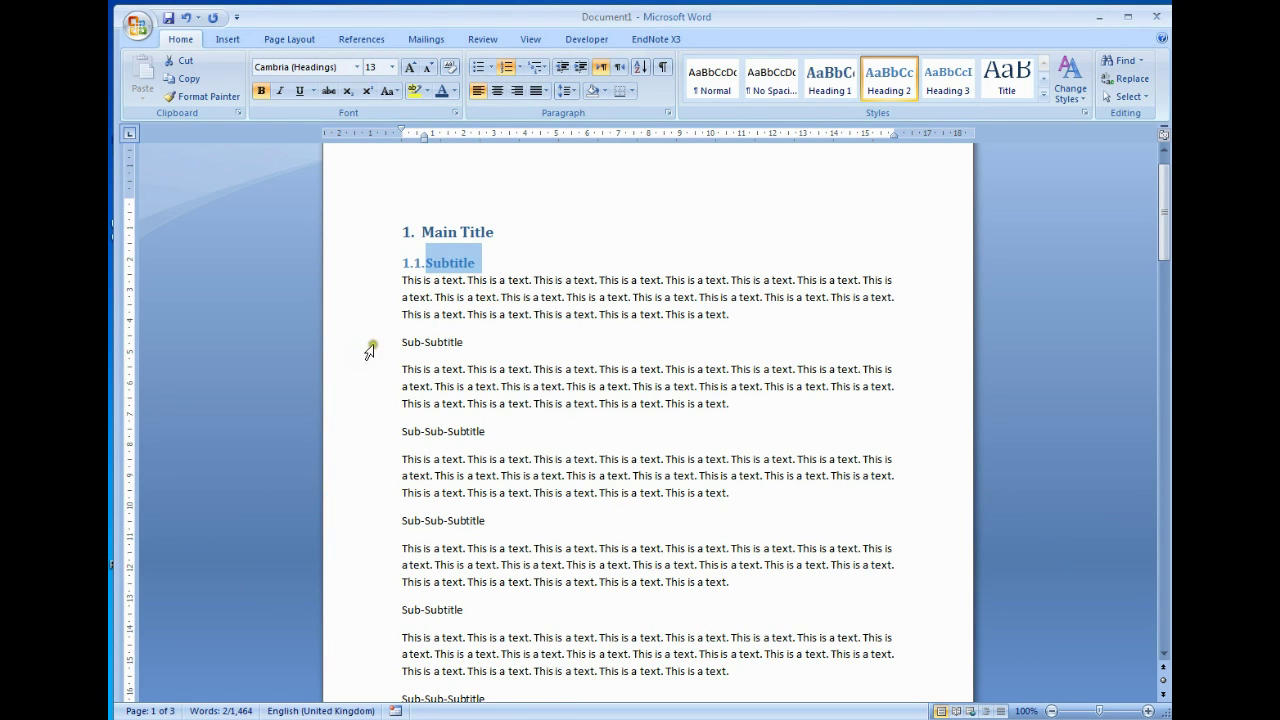
pyautogui.click(372, 345)
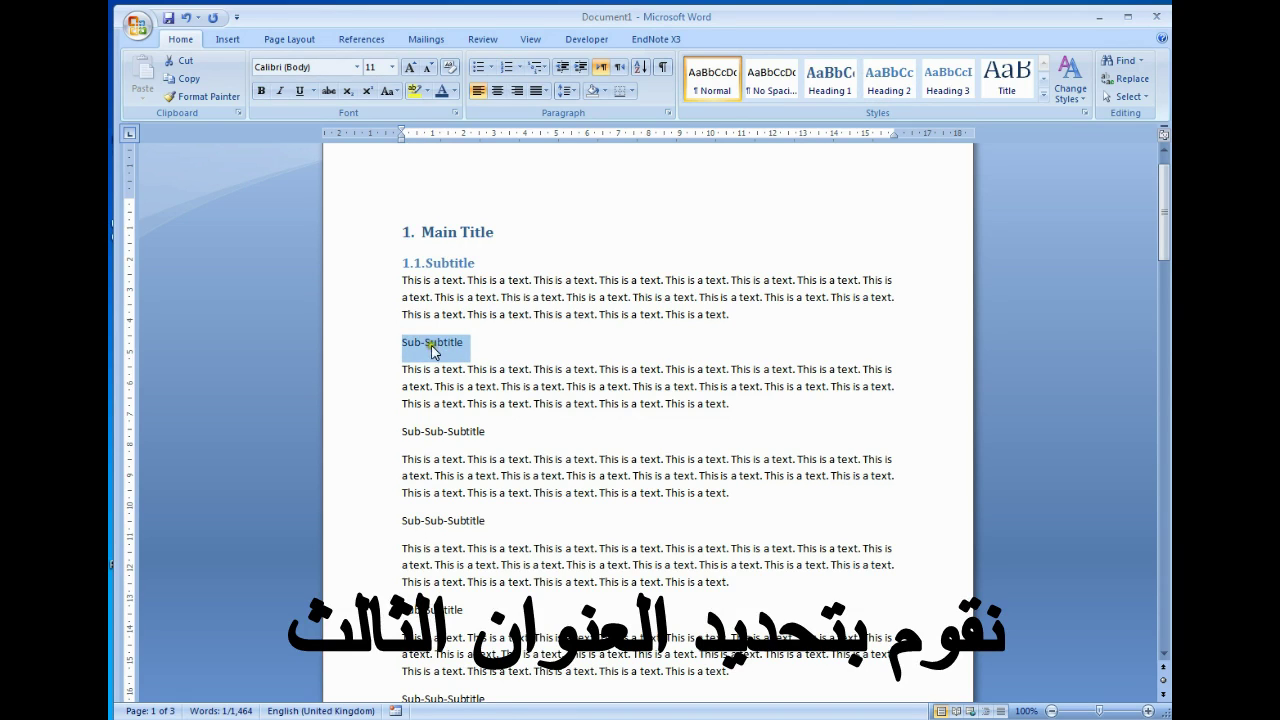
# Apply Heading 3 to Sub-Subtitle, add it to the current list, and continue numbering as 2
pyautogui.click(946, 90)
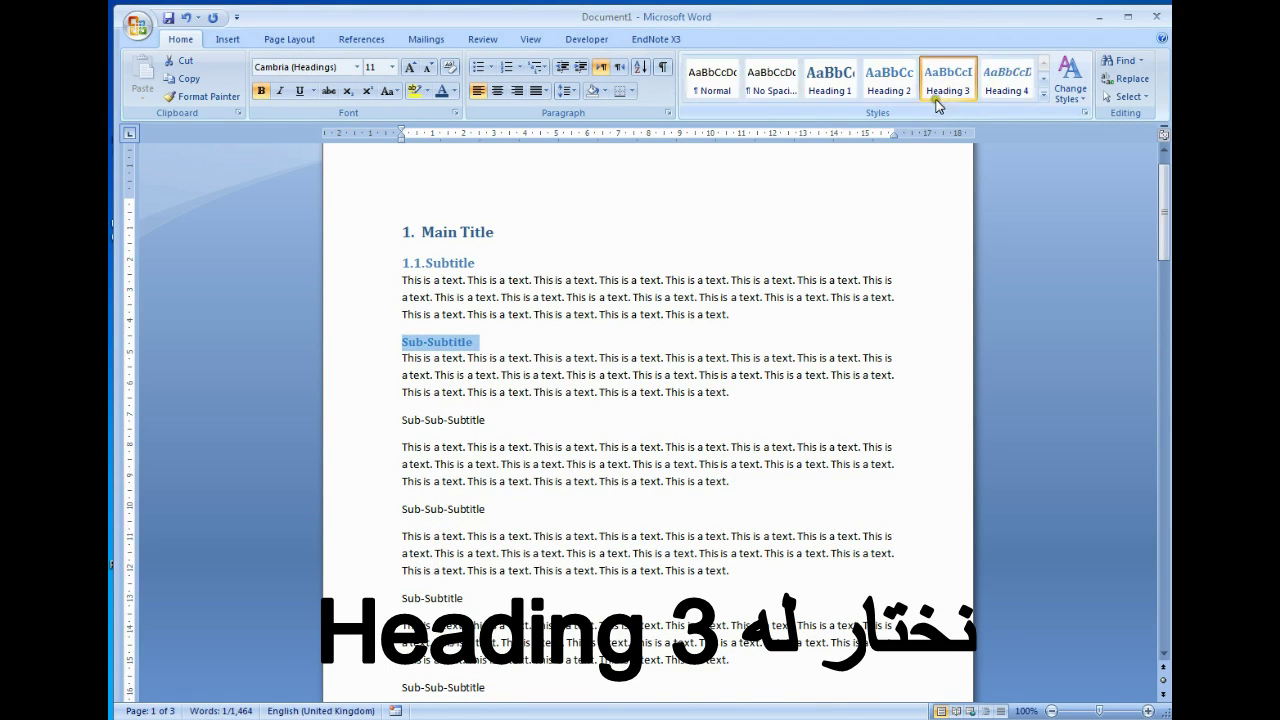
pyautogui.click(544, 68)
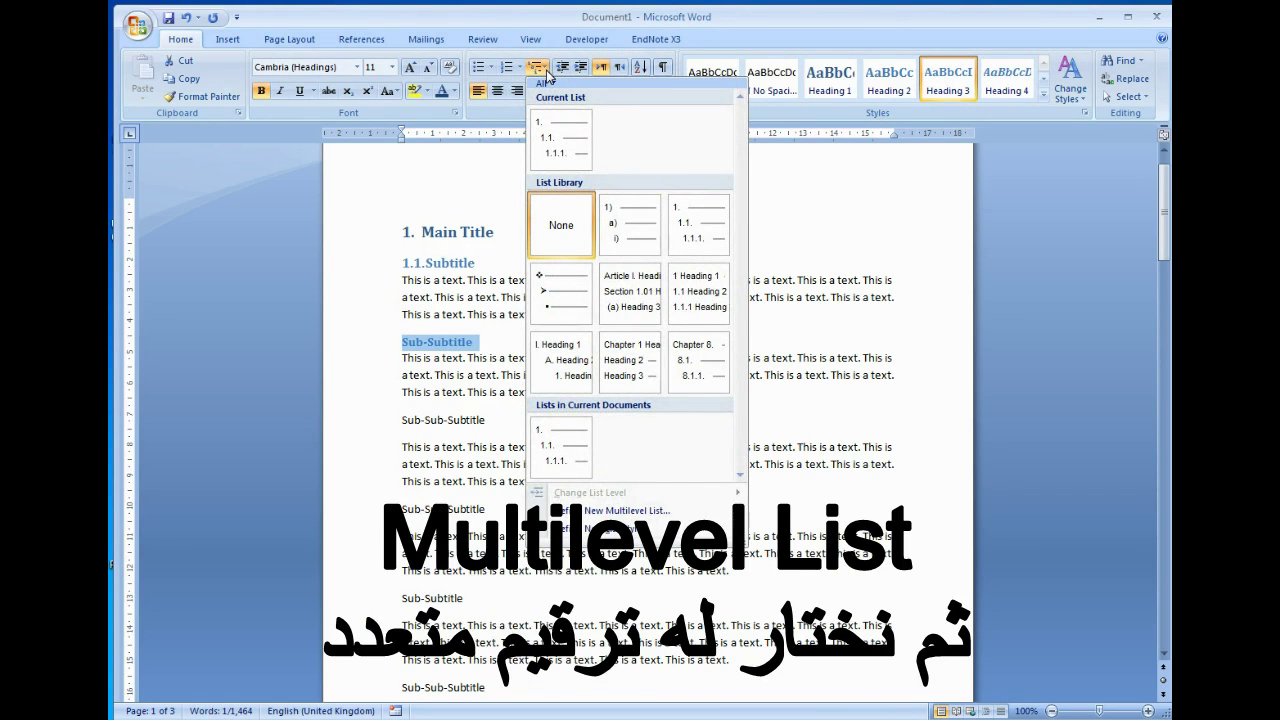
pyautogui.moveTo(563, 140)
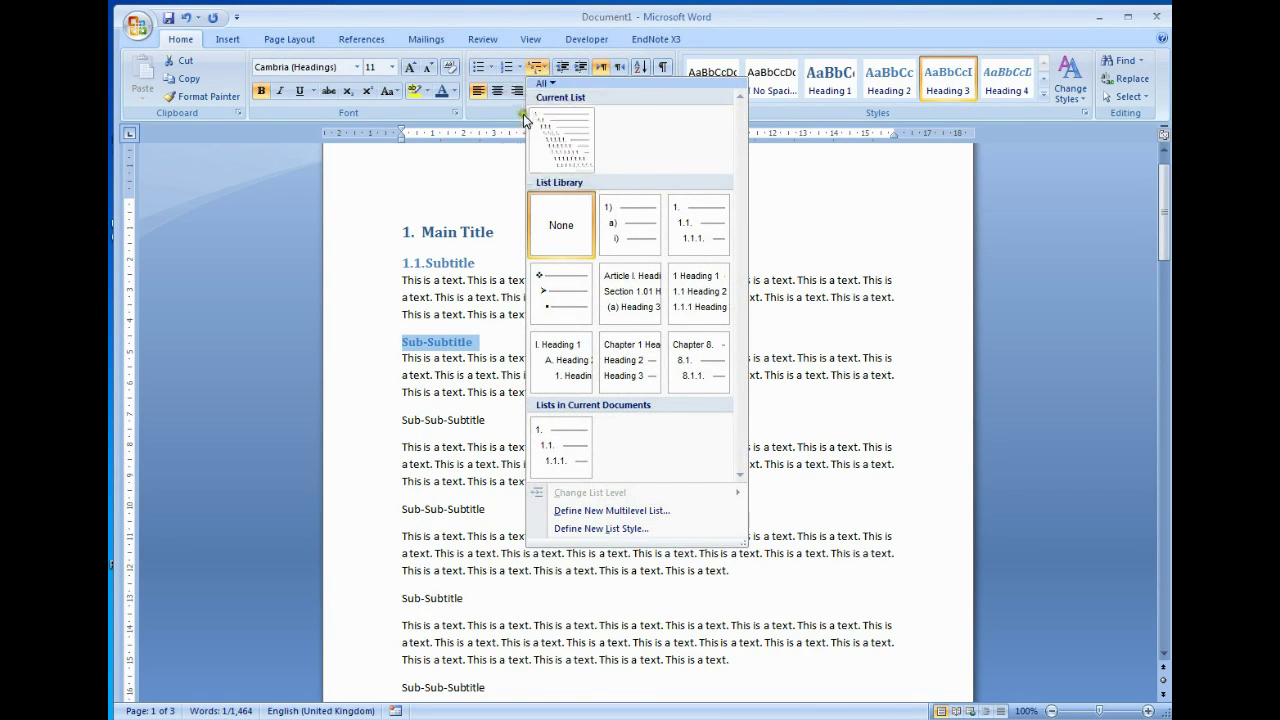
pyautogui.click(559, 145)
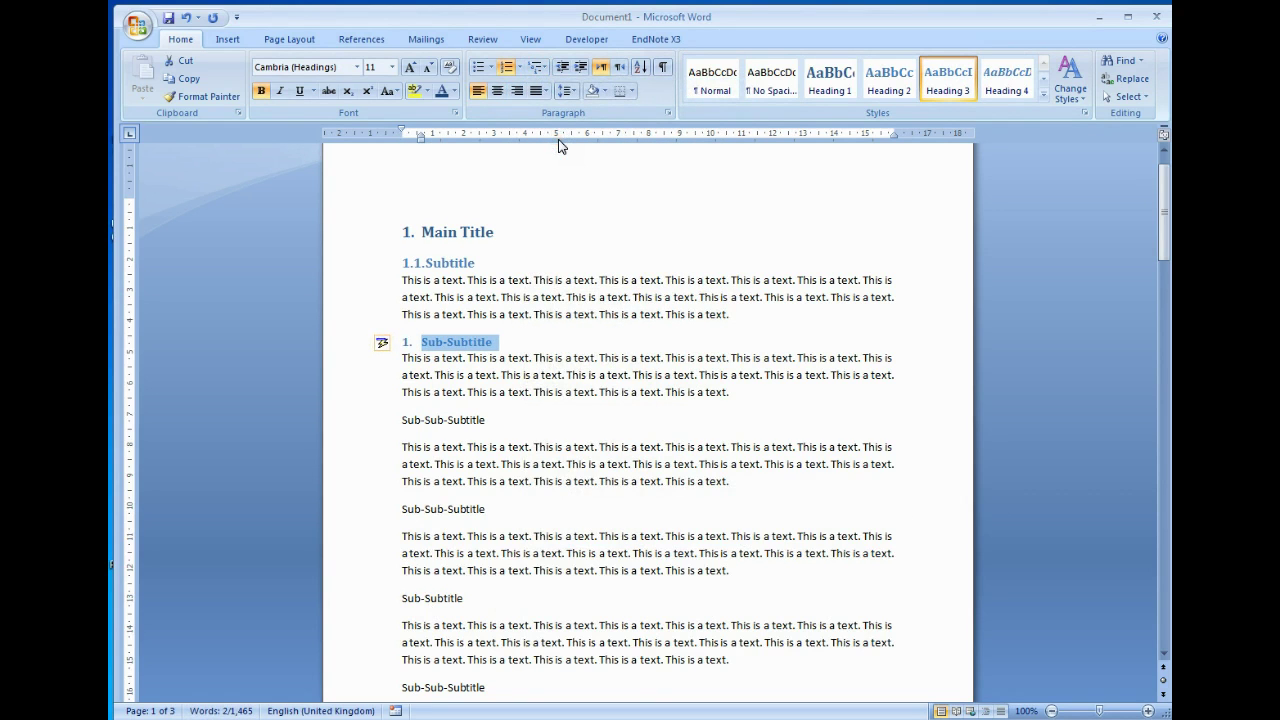
pyautogui.click(396, 345)
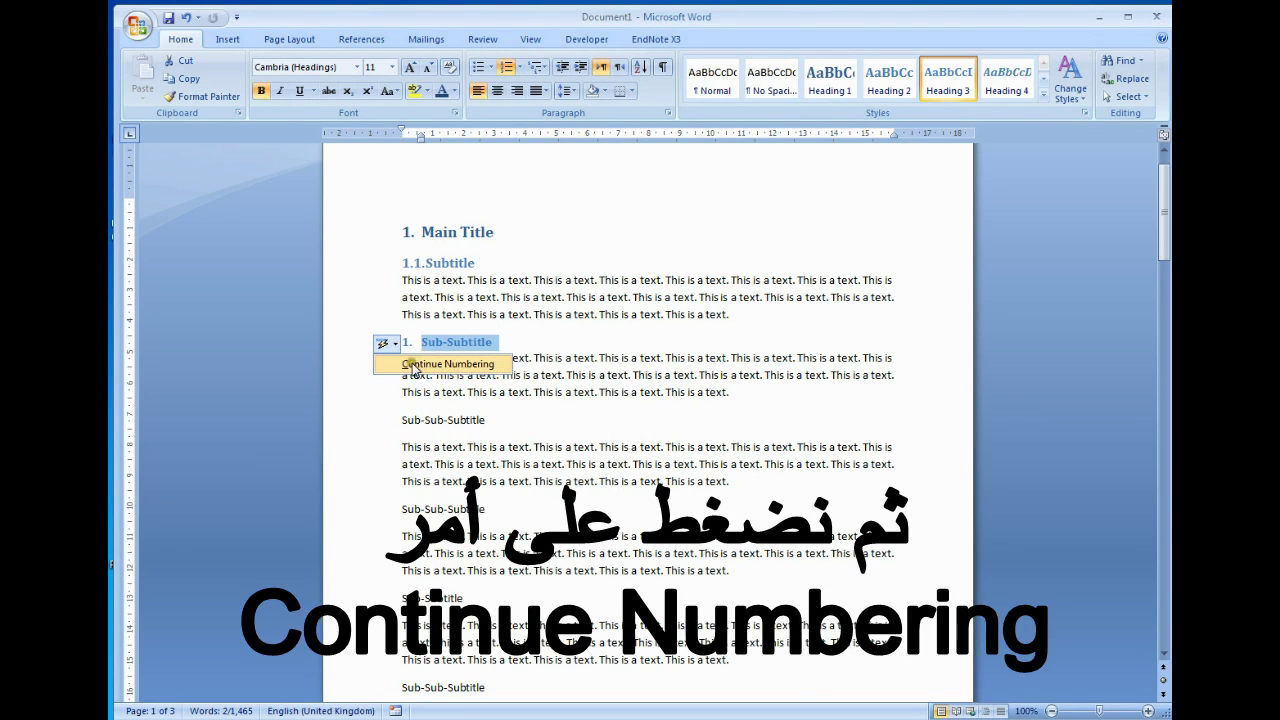
pyautogui.click(442, 364)
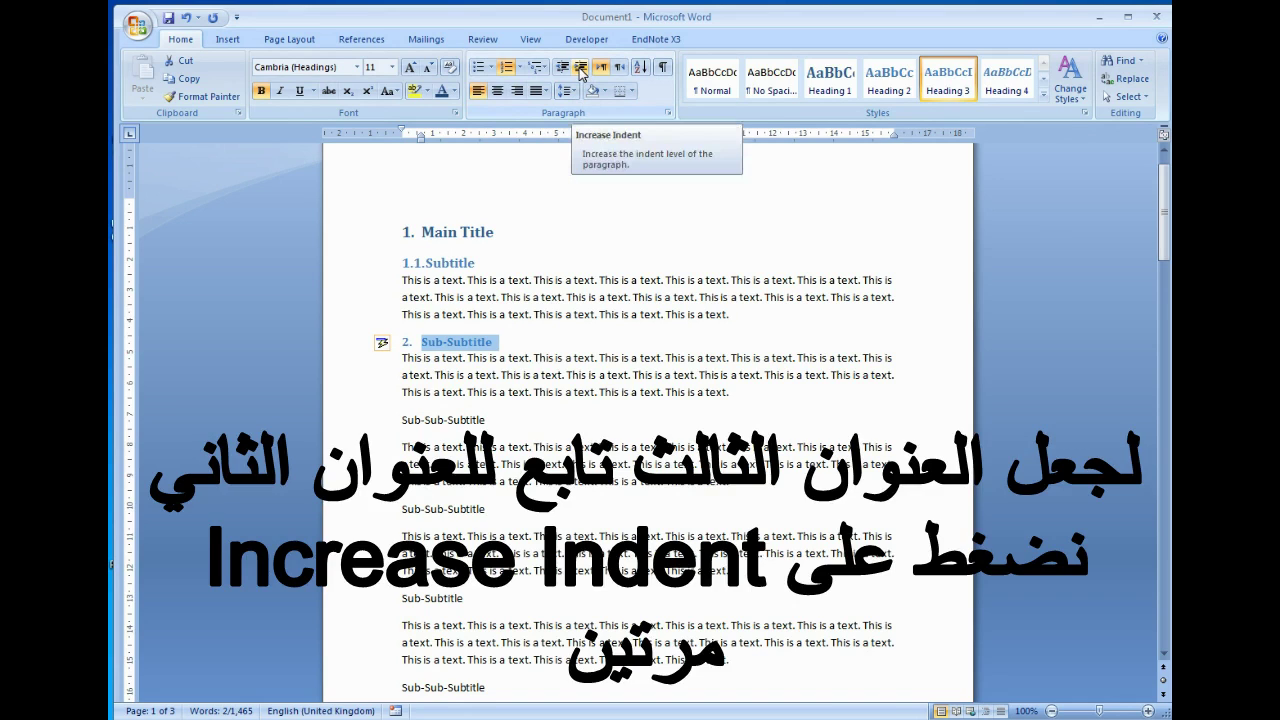
# Demote Sub-Subtitle two levels to 1.1.1. and pull its number back to the left margin
pyautogui.click(580, 67)
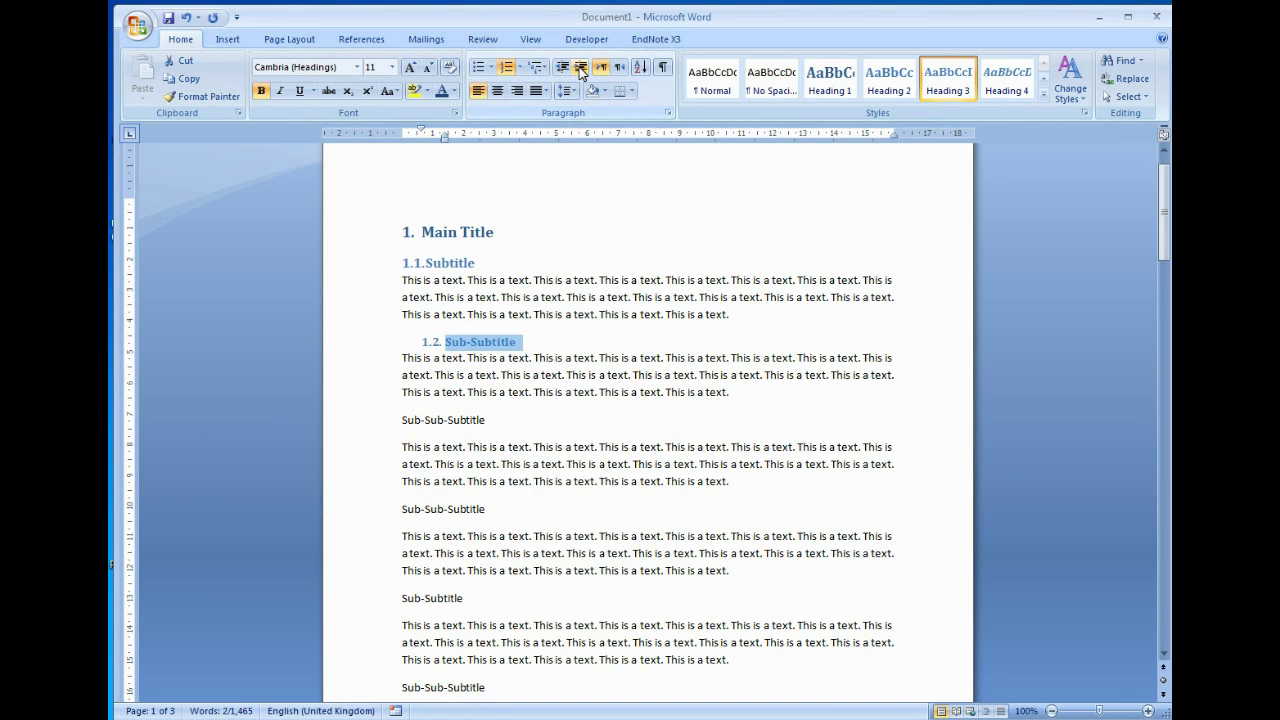
pyautogui.click(580, 67)
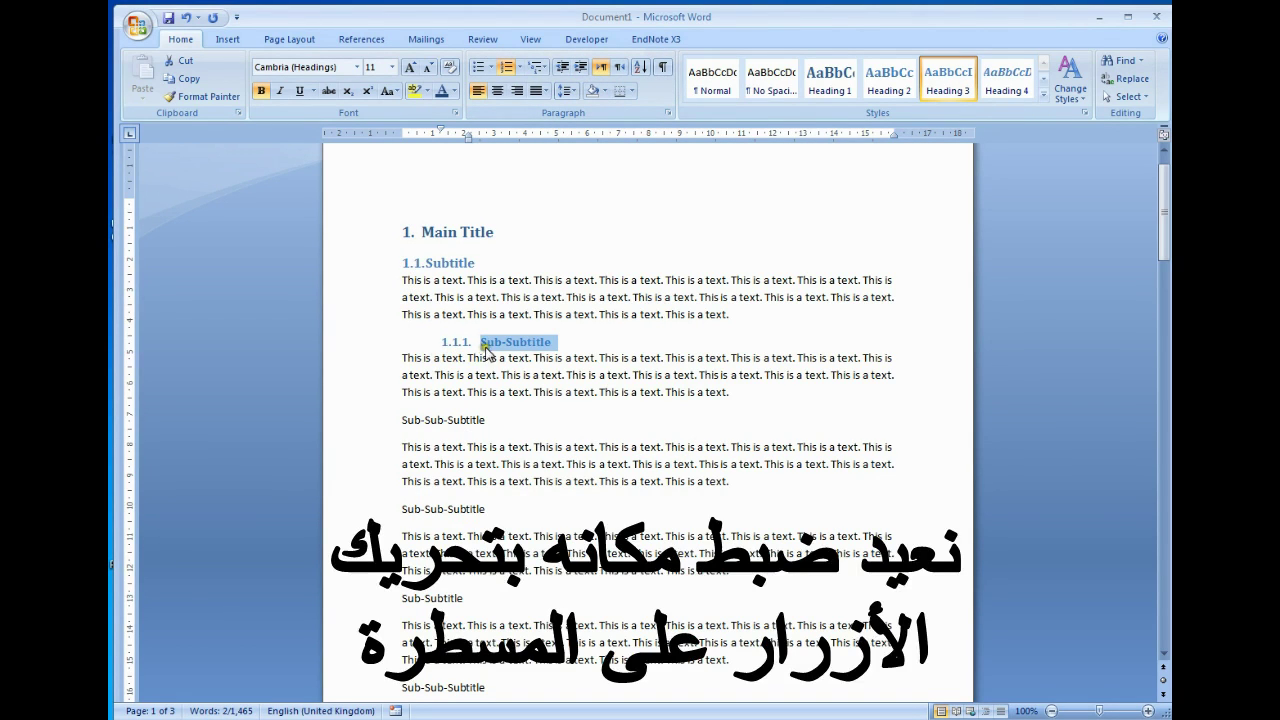
pyautogui.moveTo(467, 136); pyautogui.dragTo(431, 137)
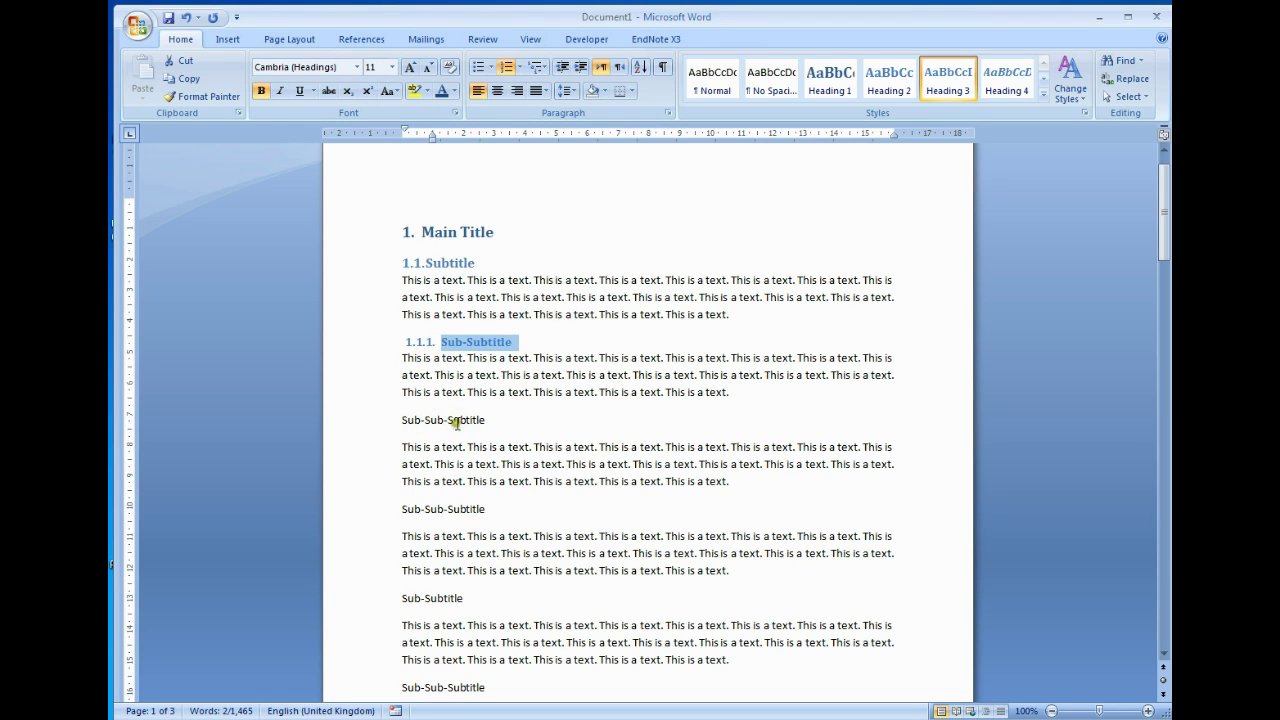
pyautogui.click(358, 421)
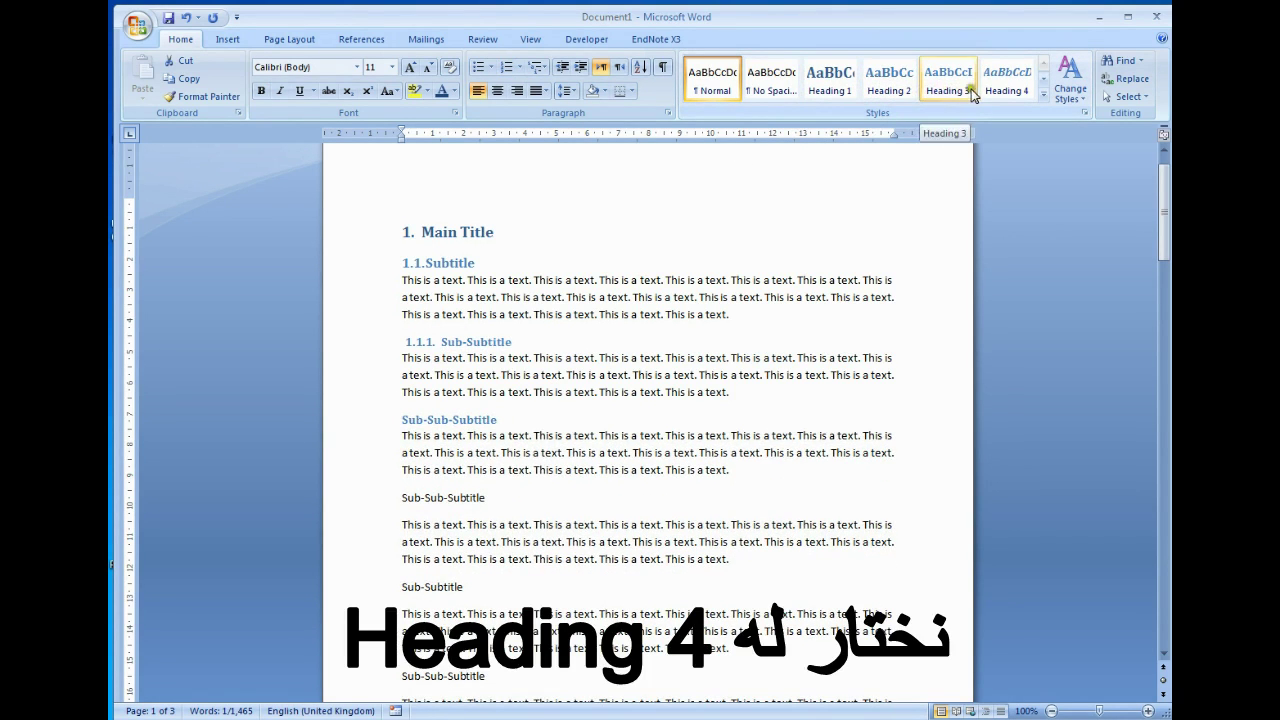
# Apply Heading 4 to the first Sub-Sub-Subtitle, join the current list, and continue numbering as 2
pyautogui.click(1007, 79)
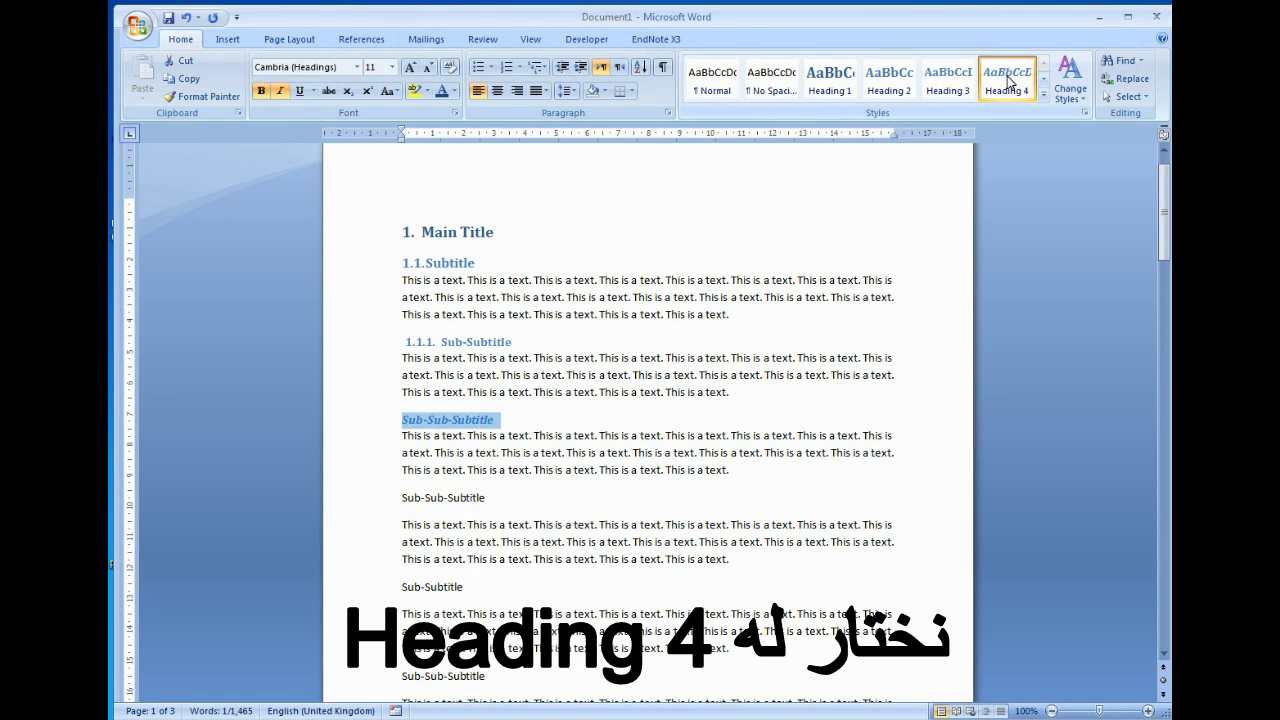
pyautogui.click(549, 73)
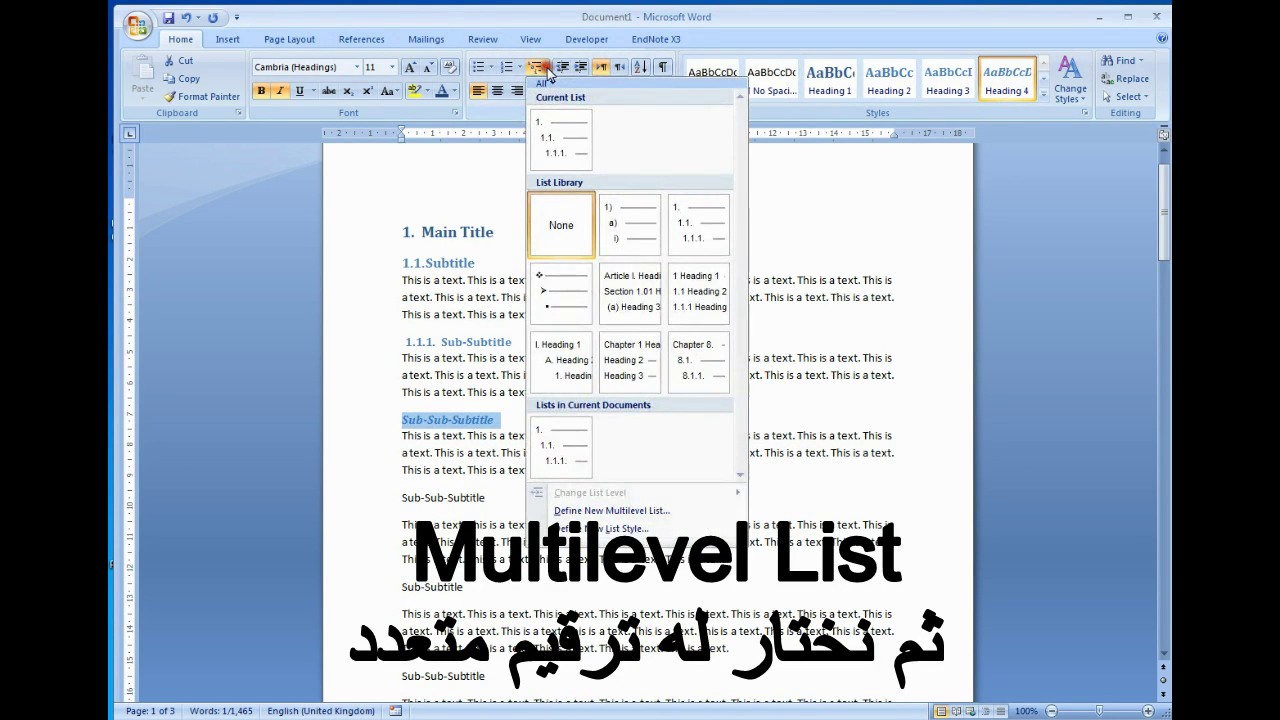
pyautogui.click(562, 140)
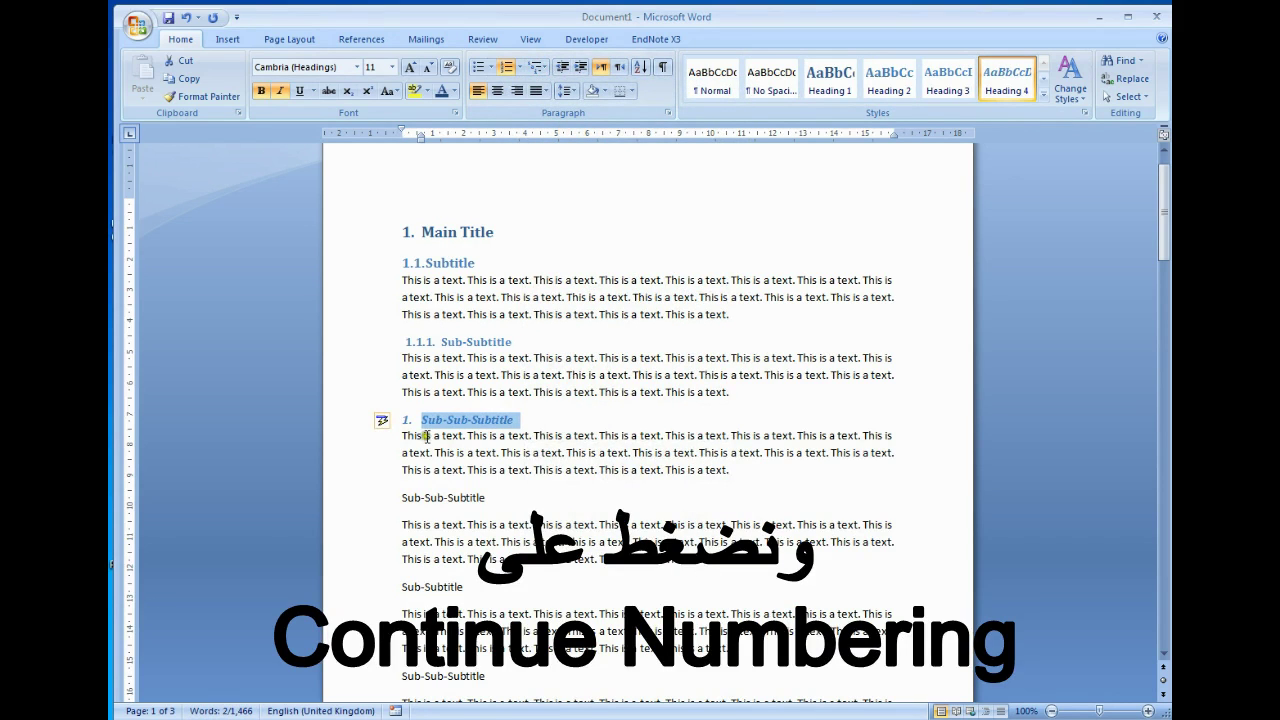
pyautogui.click(395, 422)
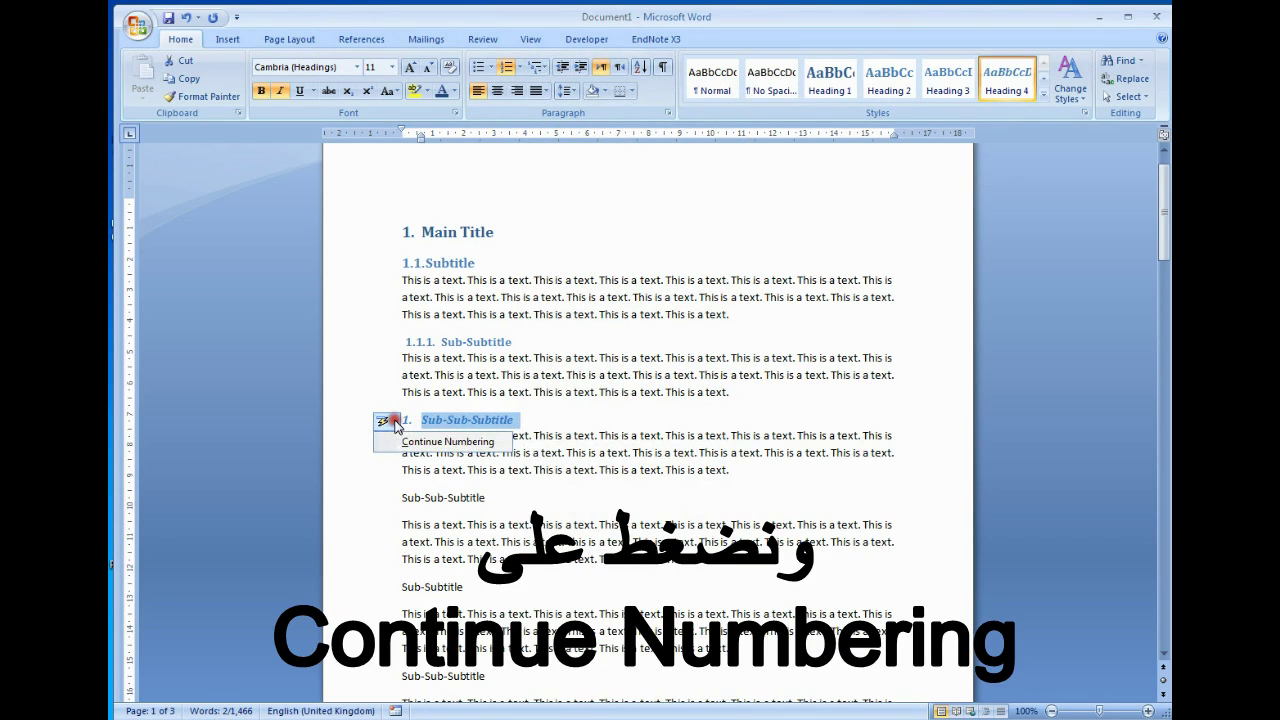
pyautogui.click(415, 442)
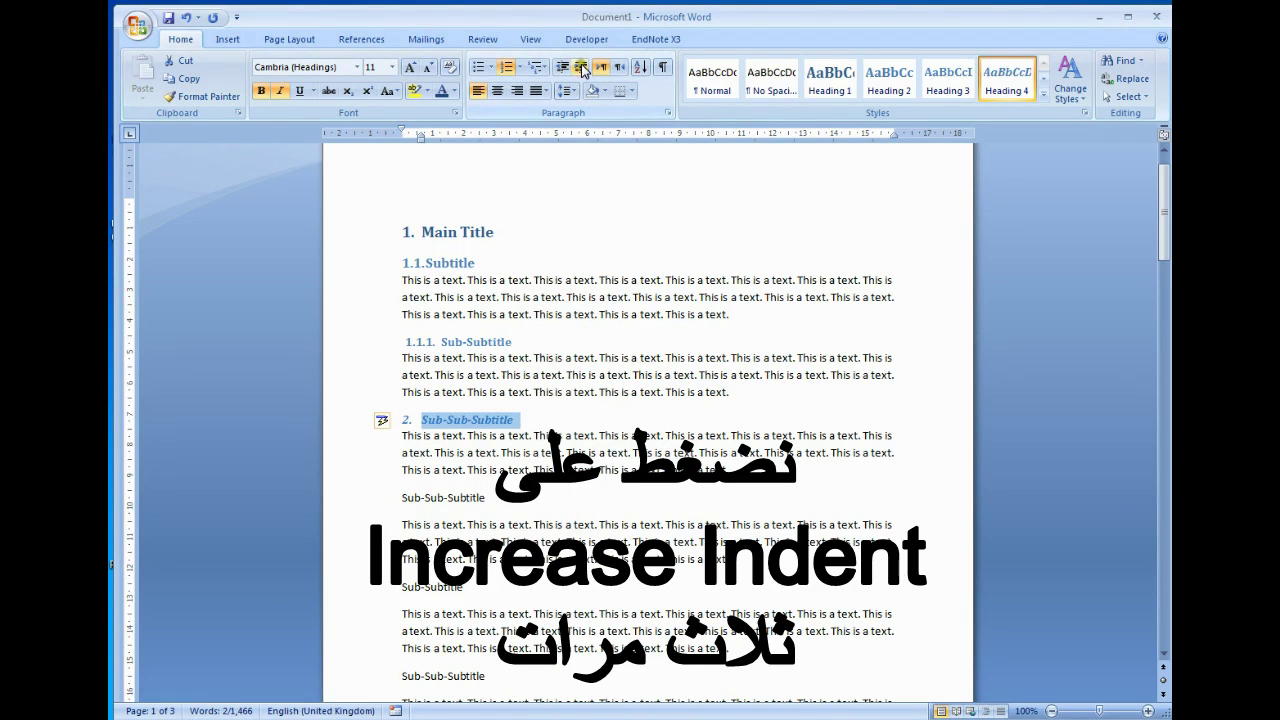
# Demote the first Sub-Sub-Subtitle three levels to 1.1.1.1. and realign it with the left margin
pyautogui.click(581, 67)
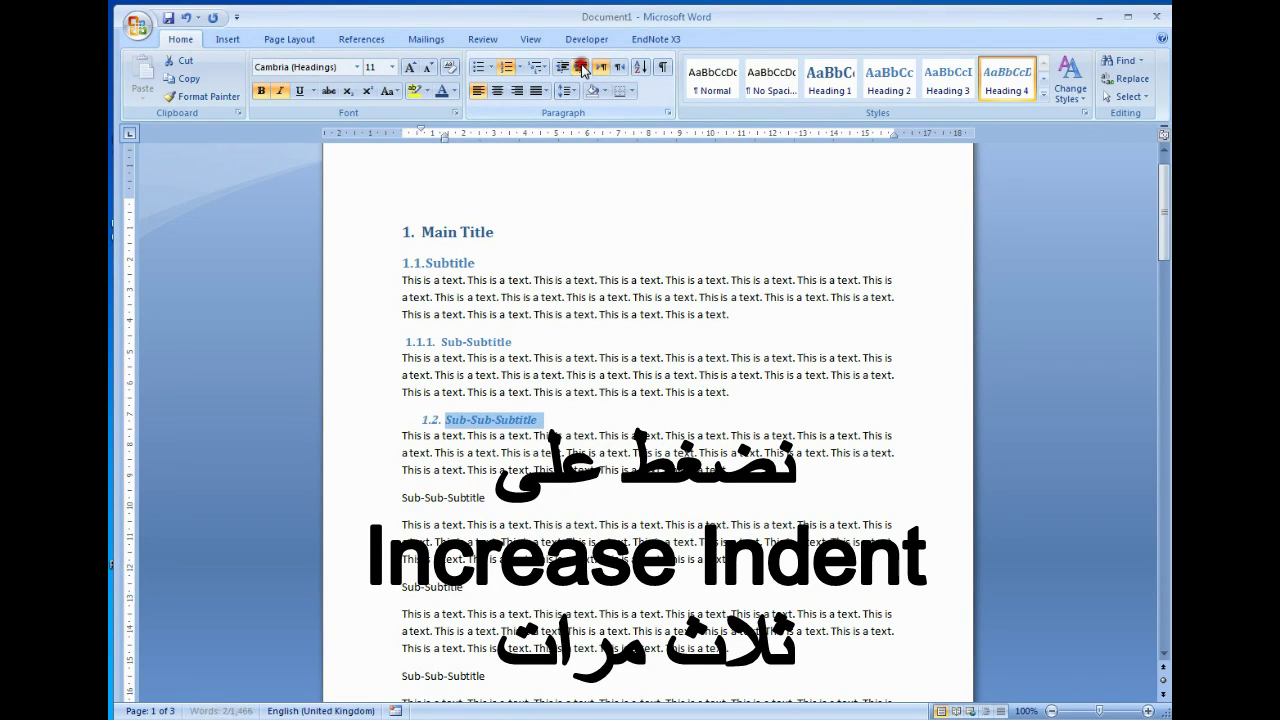
pyautogui.click(581, 67)
pyautogui.click(581, 67)
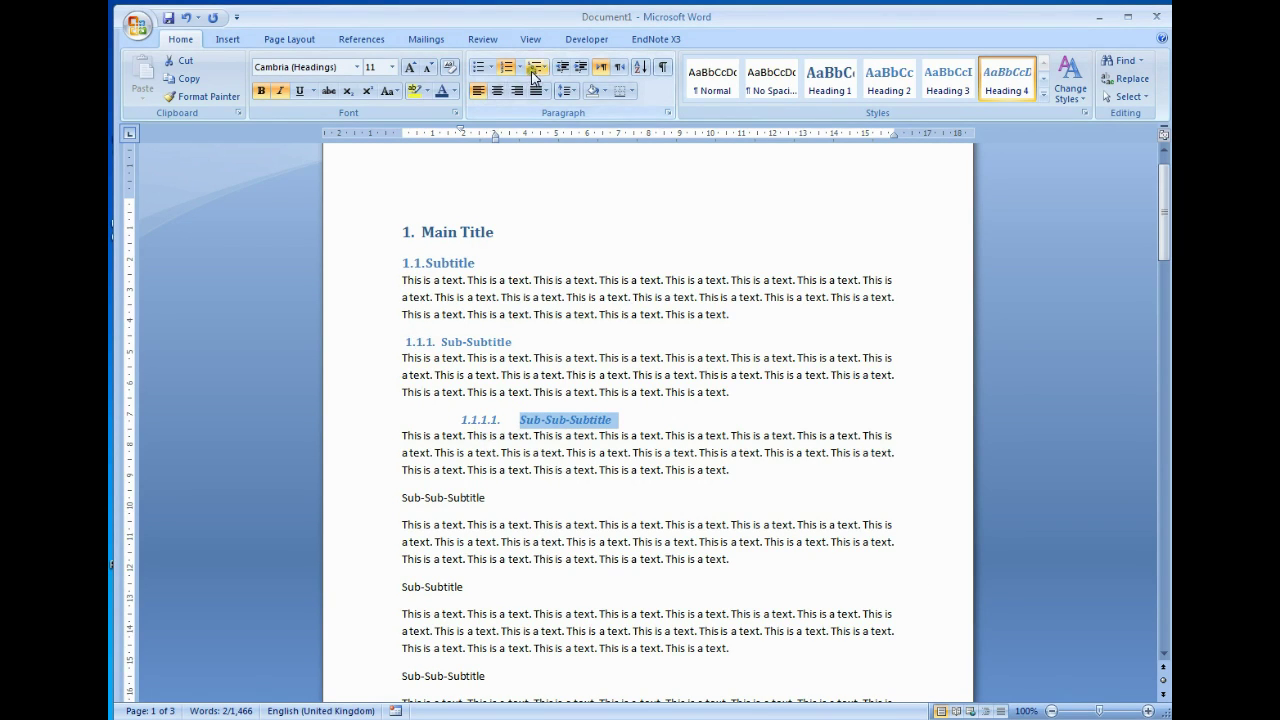
pyautogui.moveTo(495, 137); pyautogui.dragTo(439, 137)
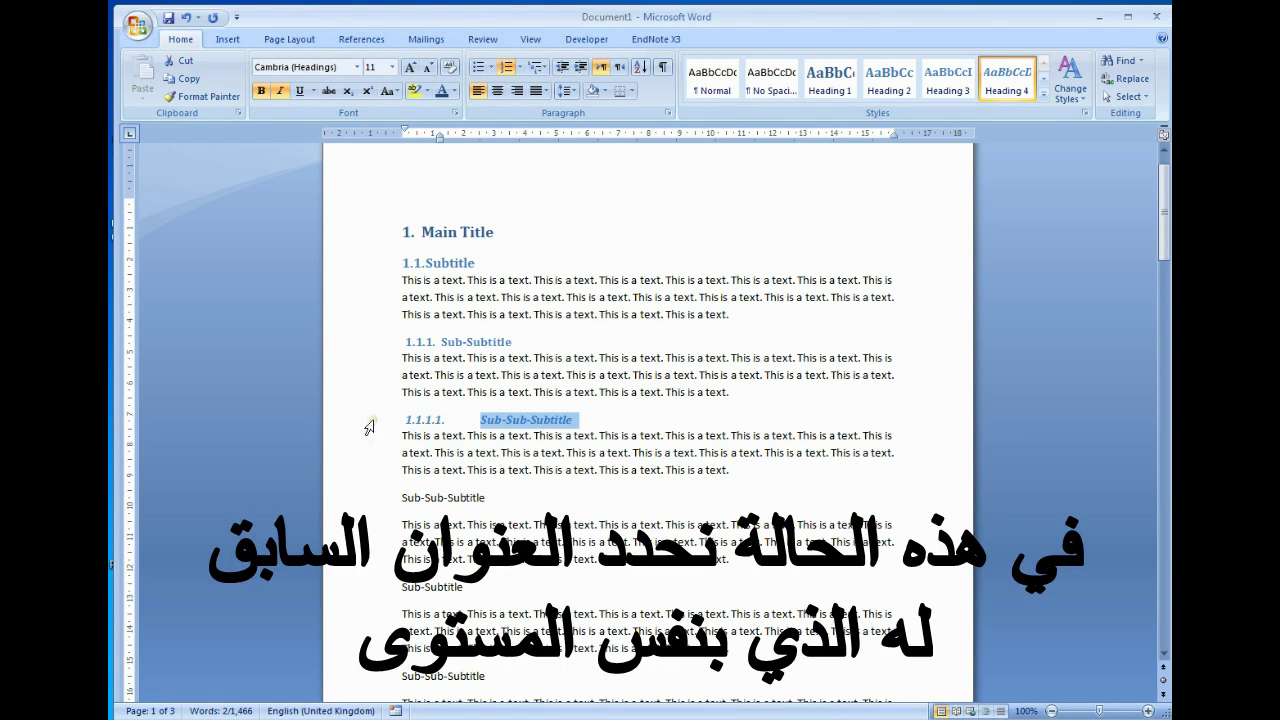
# Format-paint the 1.1.1.1. heading onto the second Sub-Sub-Subtitle, making it 1.1.1.2
pyautogui.click(203, 96)
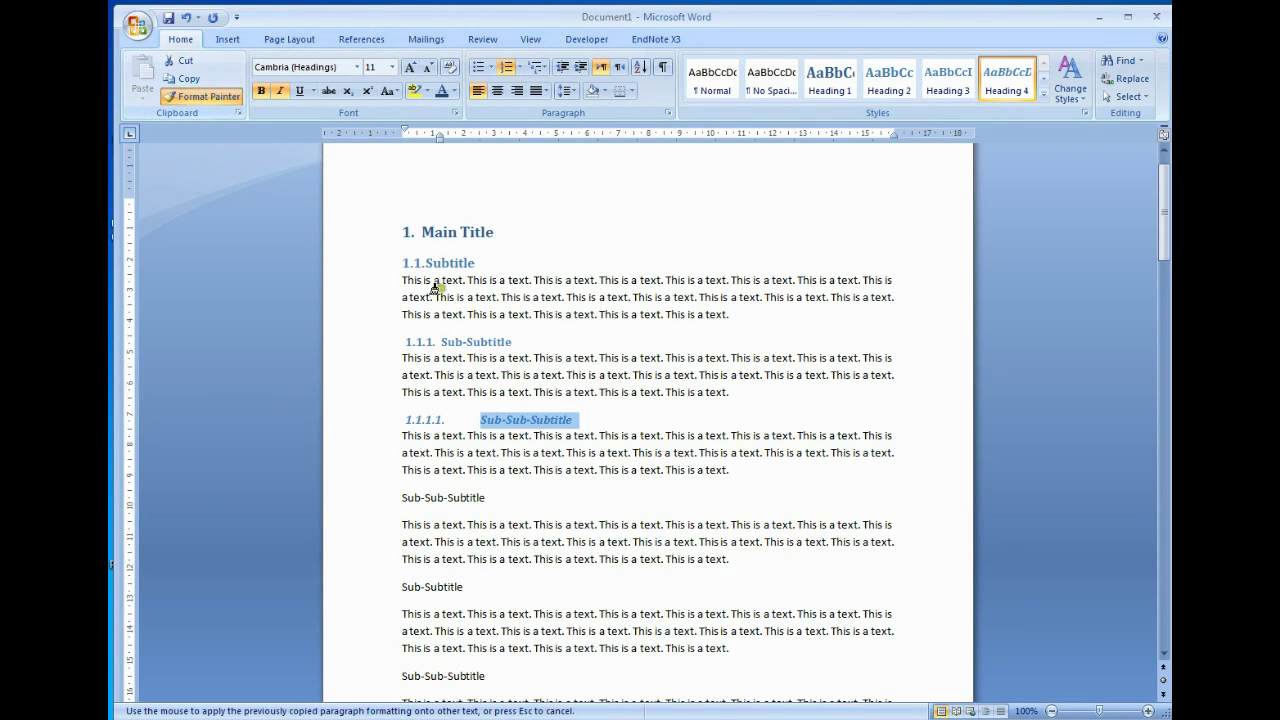
pyautogui.click(350, 503)
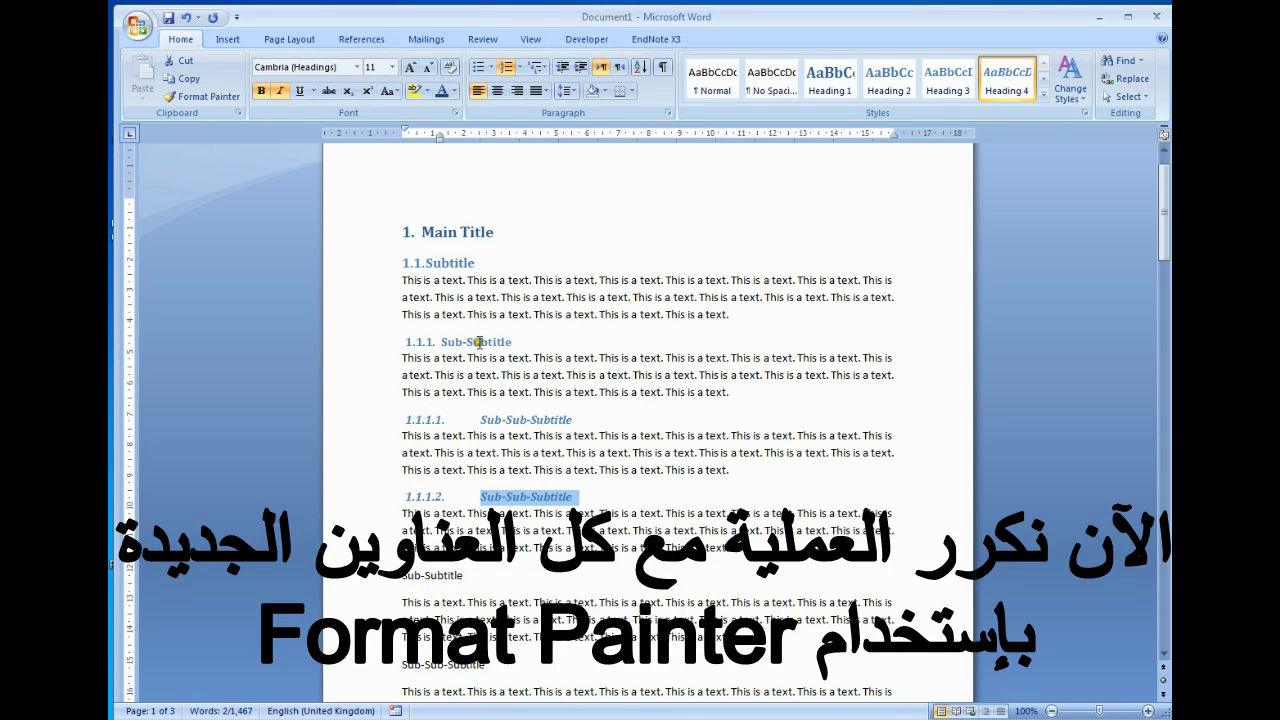
pyautogui.click(358, 345)
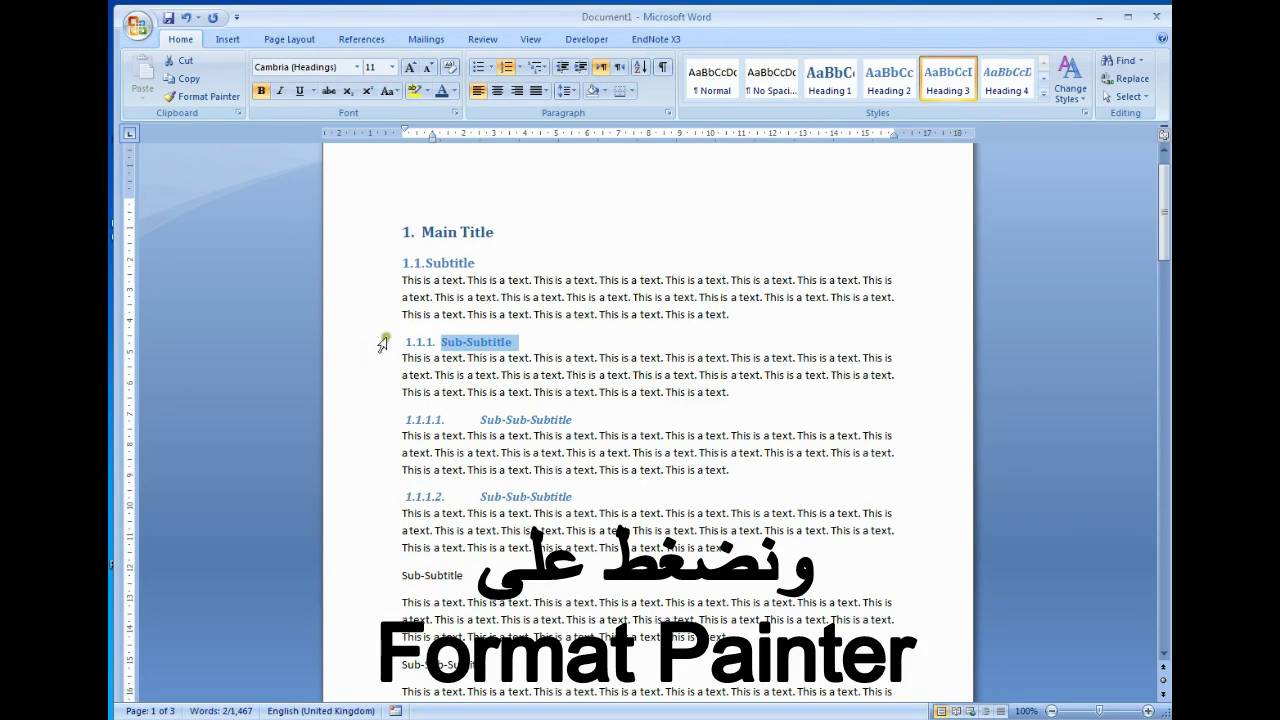
# Format-paint the 1.1.1. heading onto the lower Sub-Subtitle, numbering it 1.1.2
pyautogui.click(203, 96)
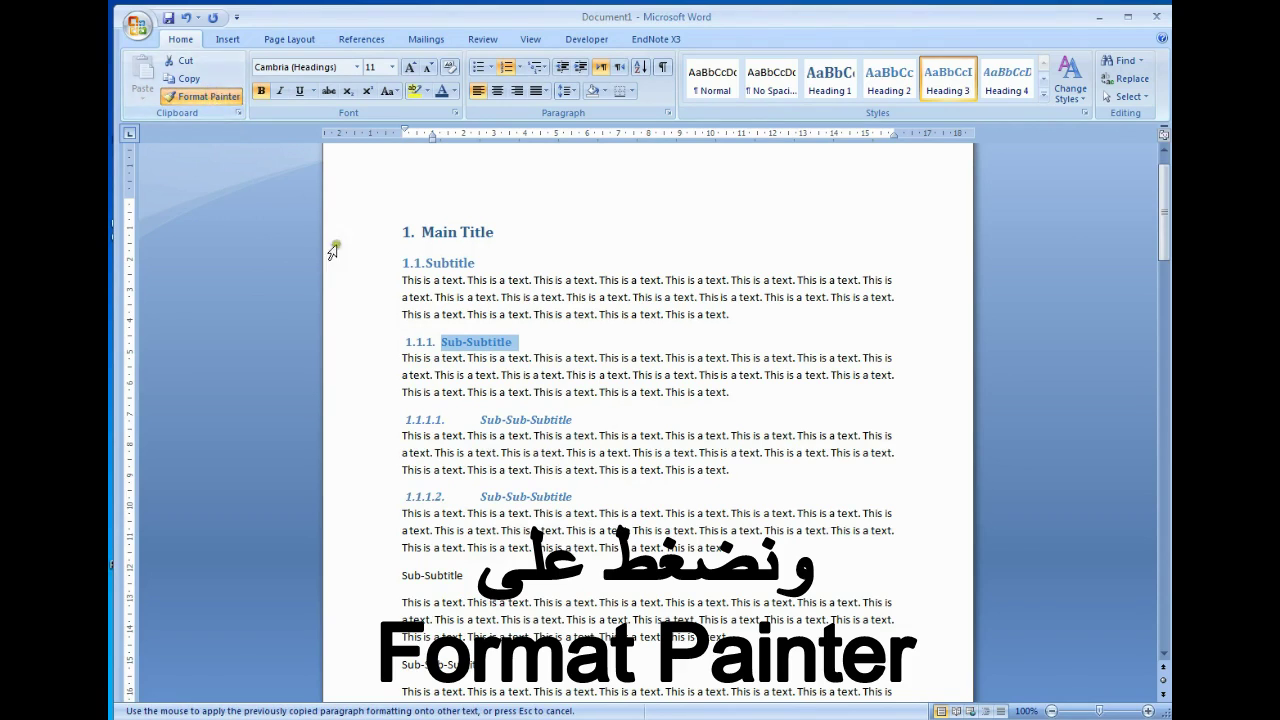
pyautogui.click(363, 578)
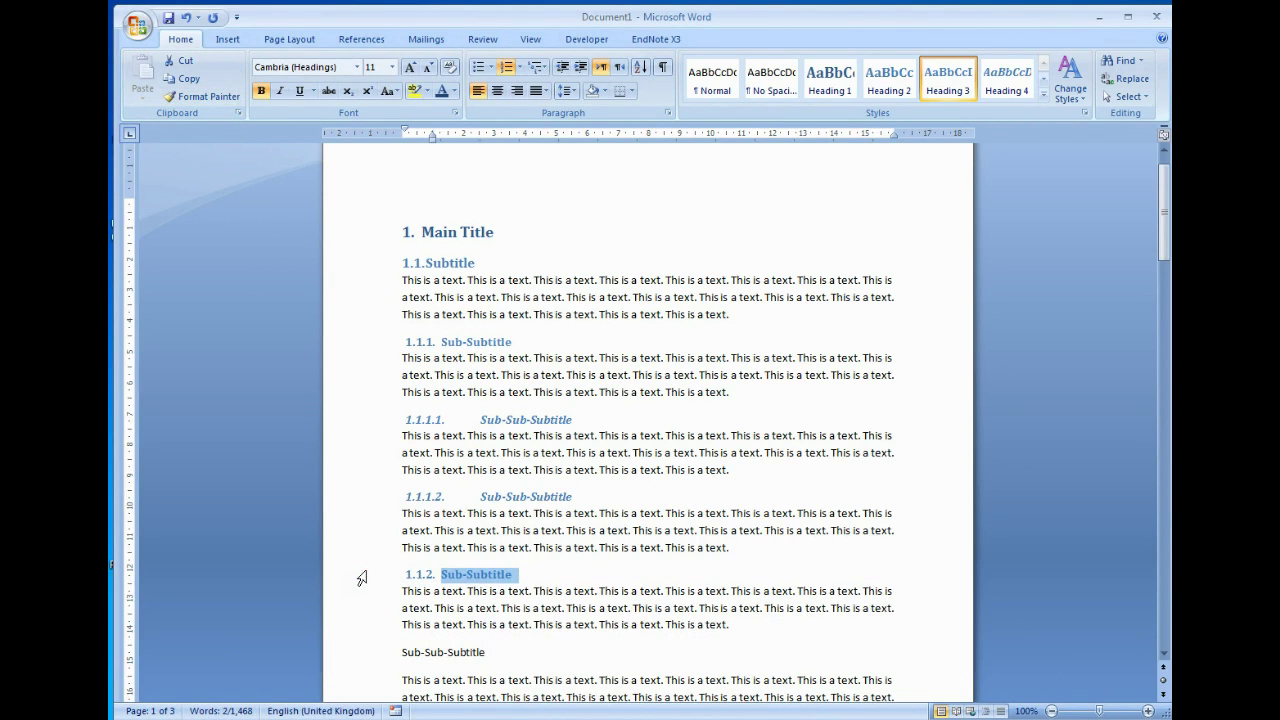
pyautogui.scroll(-2, 362, 578)
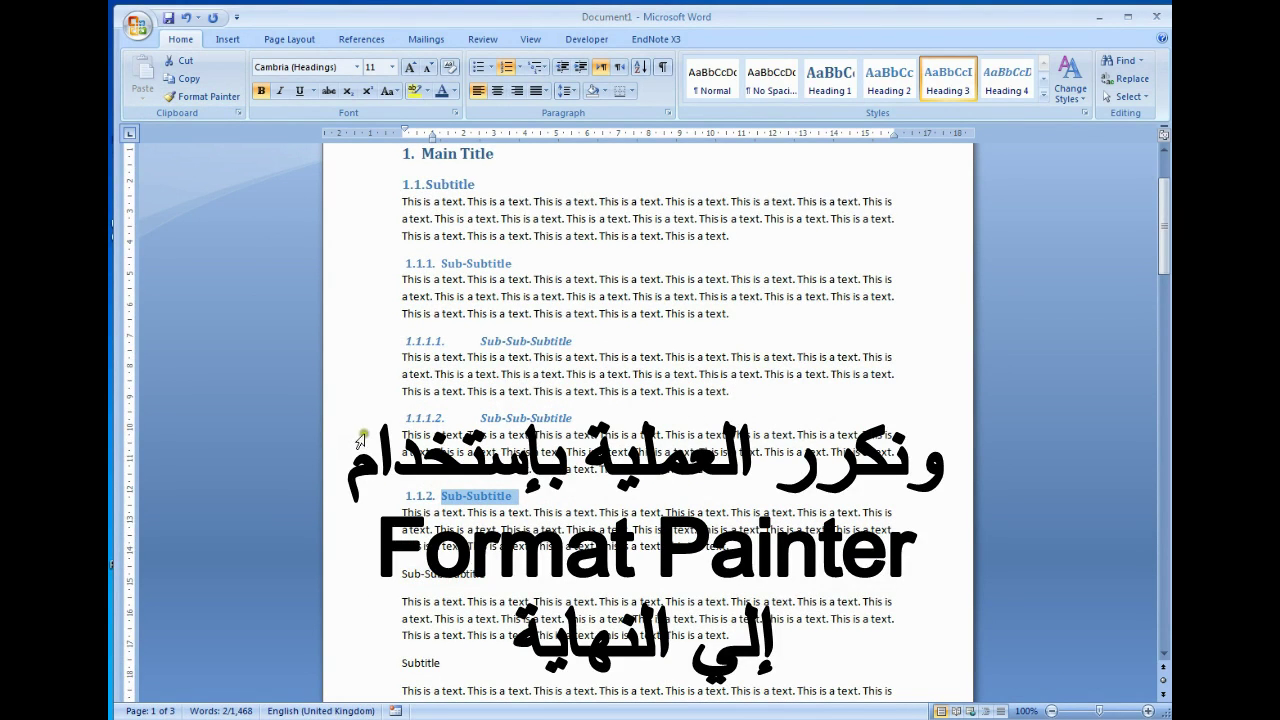
# Format-paint the 1.1.1.2. heading onto the next Sub-Sub-Subtitle, numbering it 1.1.2.1
pyautogui.click(364, 418)
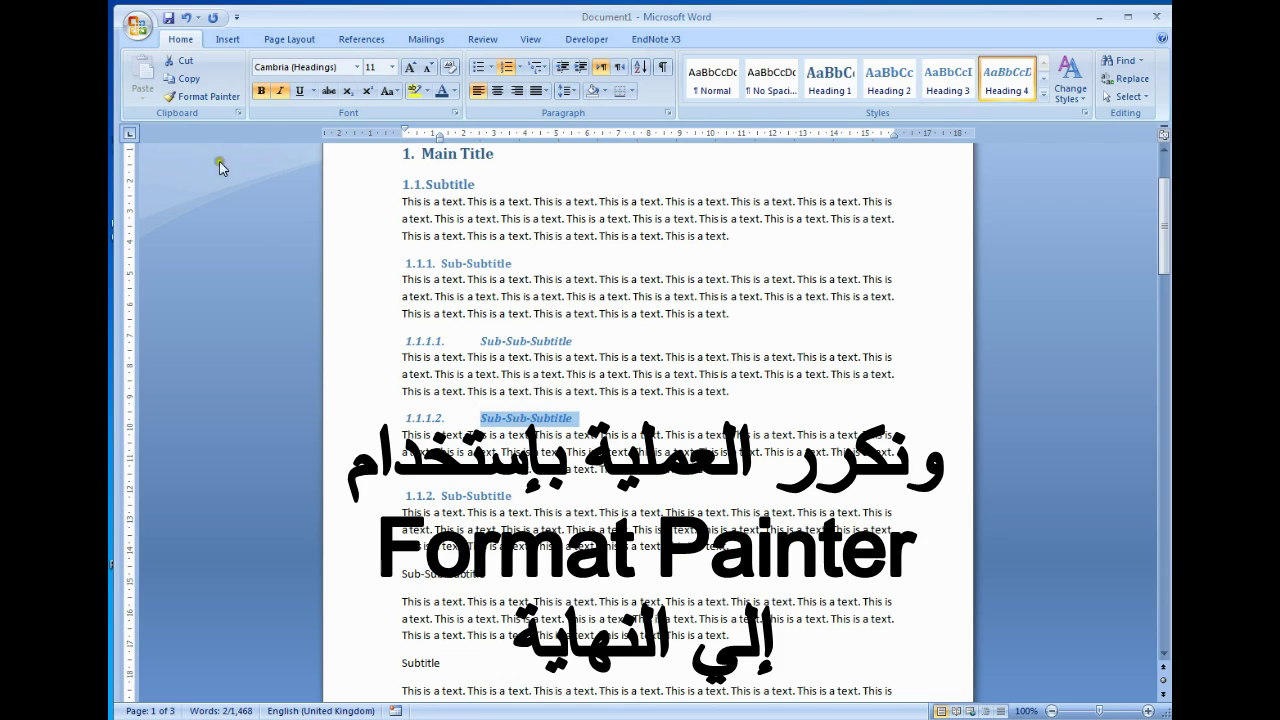
pyautogui.click(206, 97)
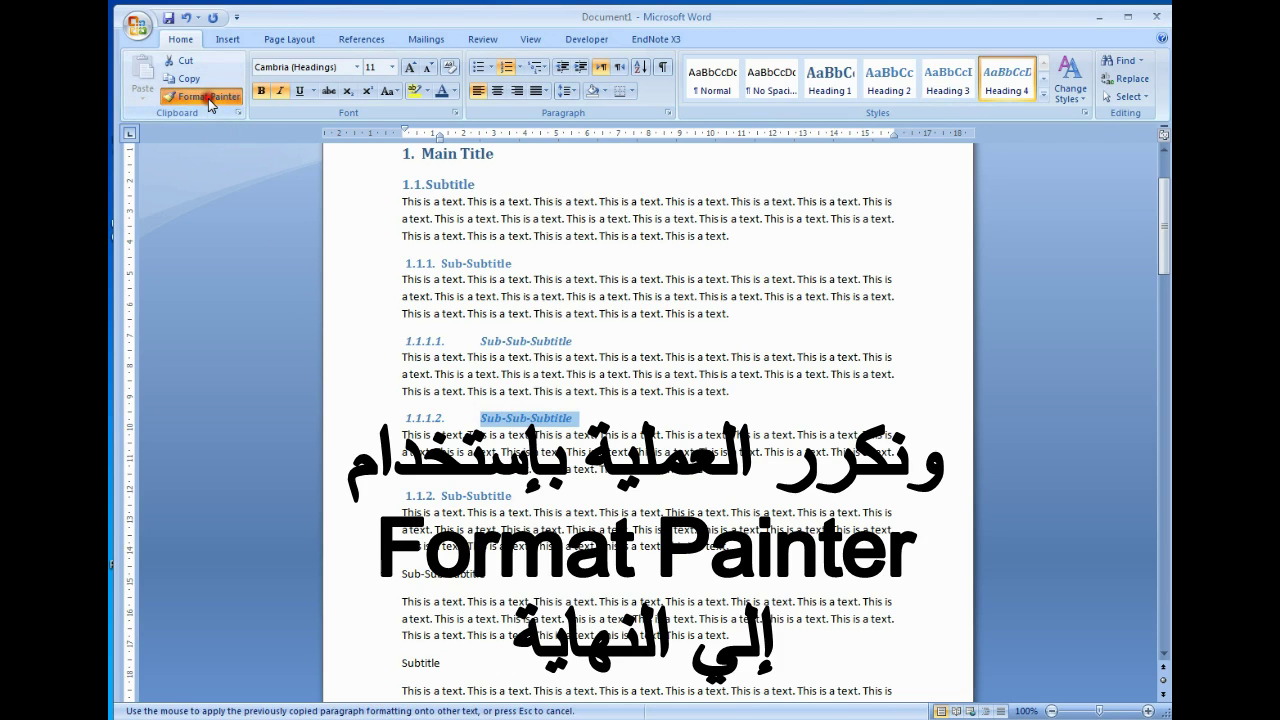
pyautogui.click(346, 585)
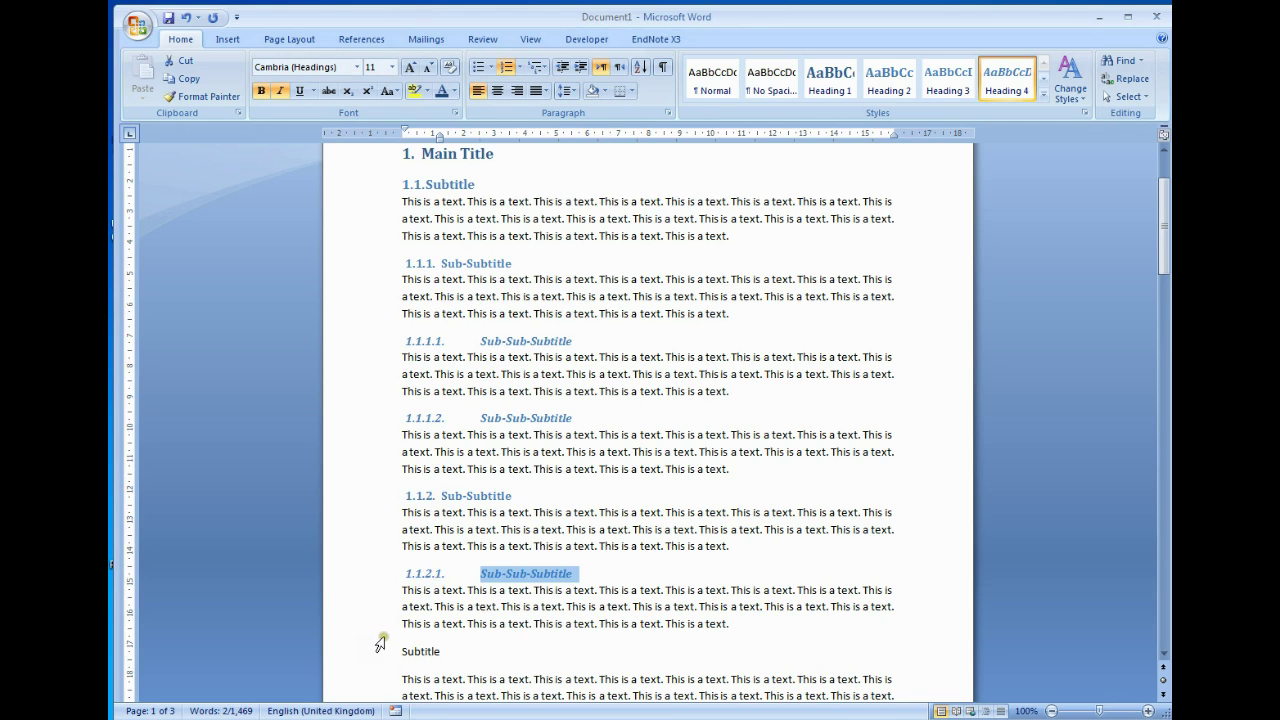
pyautogui.scroll(-2, 378, 642)
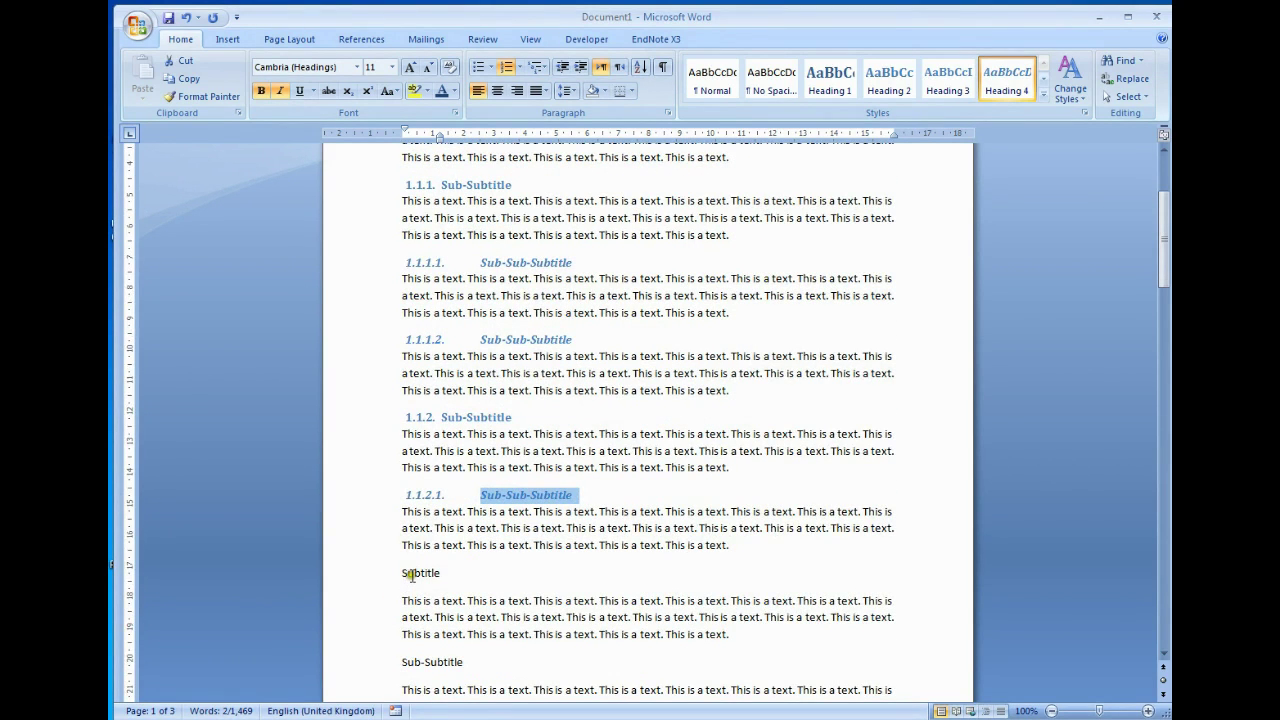
pyautogui.scroll(4, 412, 575)
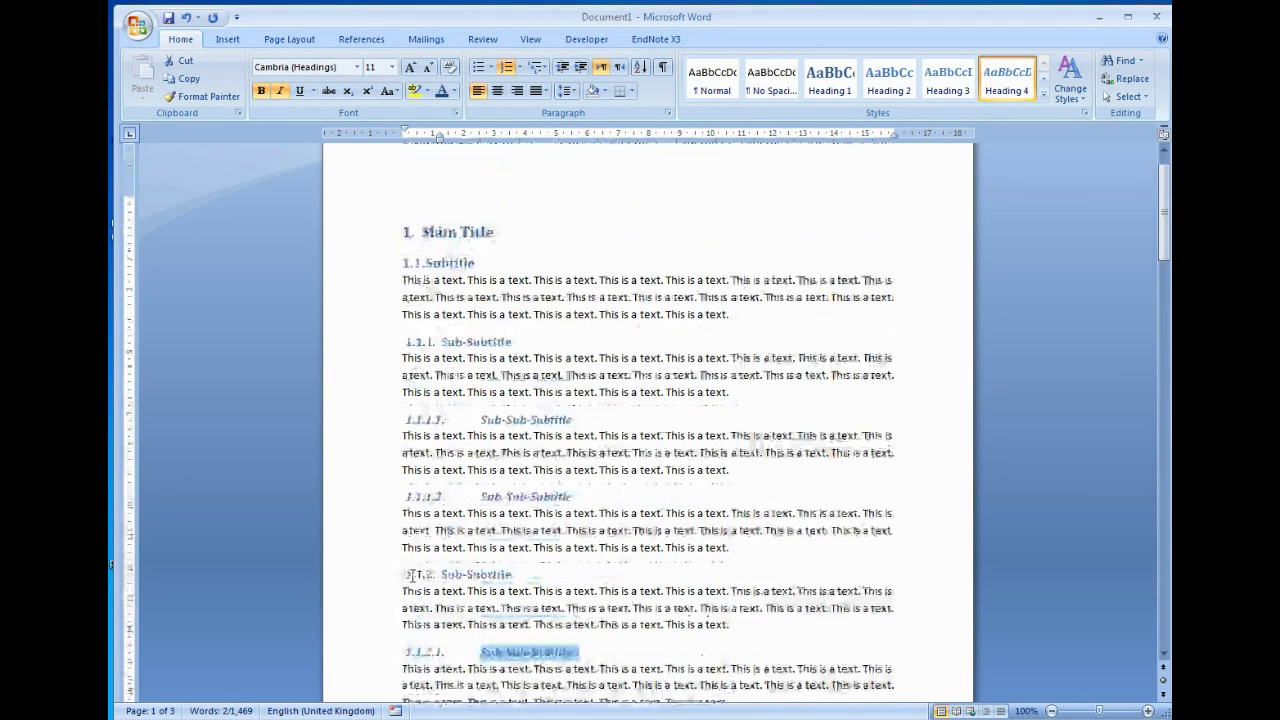
# Format-paint the 1.1. Subtitle heading onto the plain Subtitle line, numbering it 1.2
pyautogui.click(352, 270)
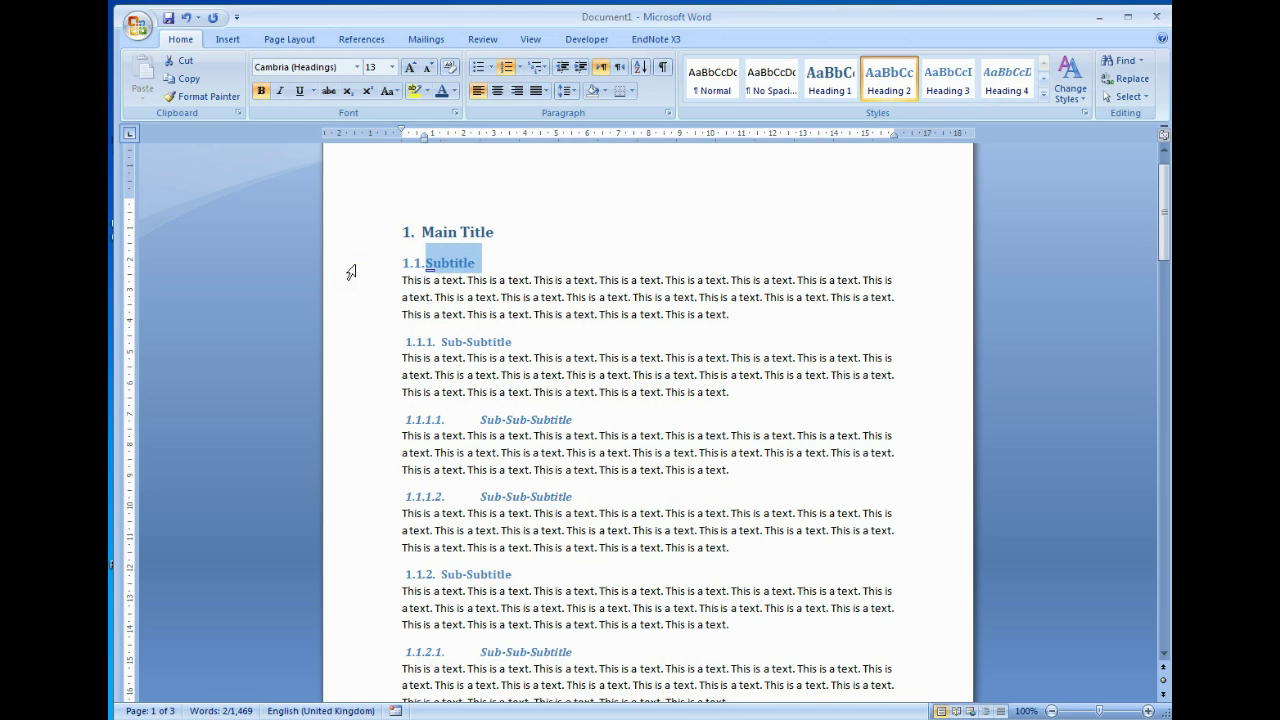
pyautogui.click(202, 97)
pyautogui.scroll(-2, 384, 478)
pyautogui.scroll(-1, 384, 478)
pyautogui.scroll(-1, 384, 478)
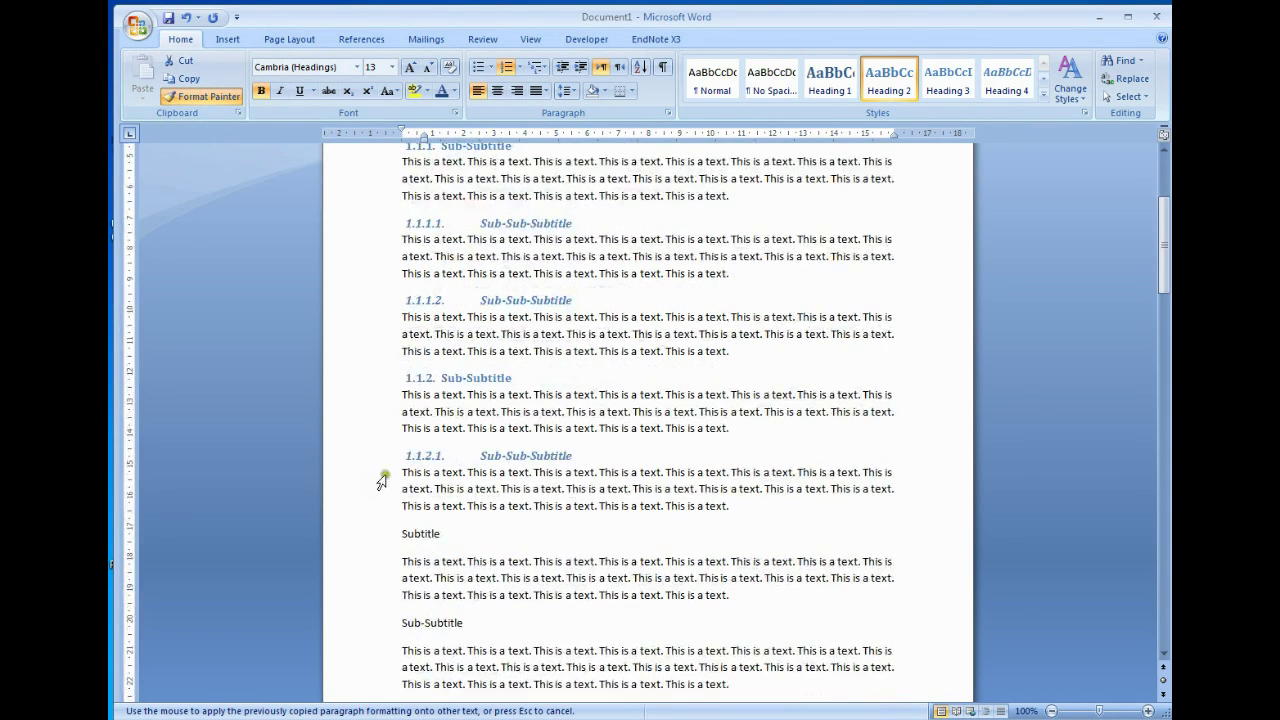
pyautogui.click(362, 540)
pyautogui.scroll(-2, 362, 545)
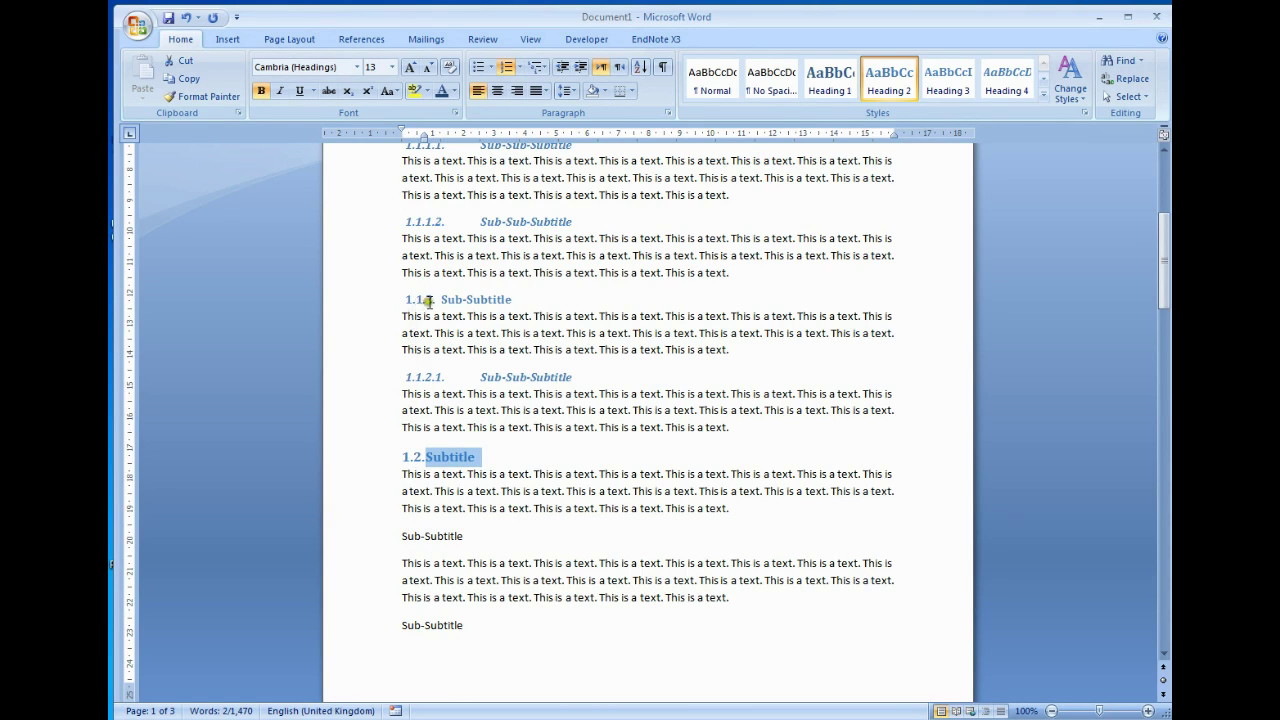
# Format-paint the Sub-Subtitle heading onto the two following Sub-Subtitle lines, numbering them 1.2.1. and 1.2.2
pyautogui.click(352, 300)
pyautogui.click(203, 96)
pyautogui.click(363, 545)
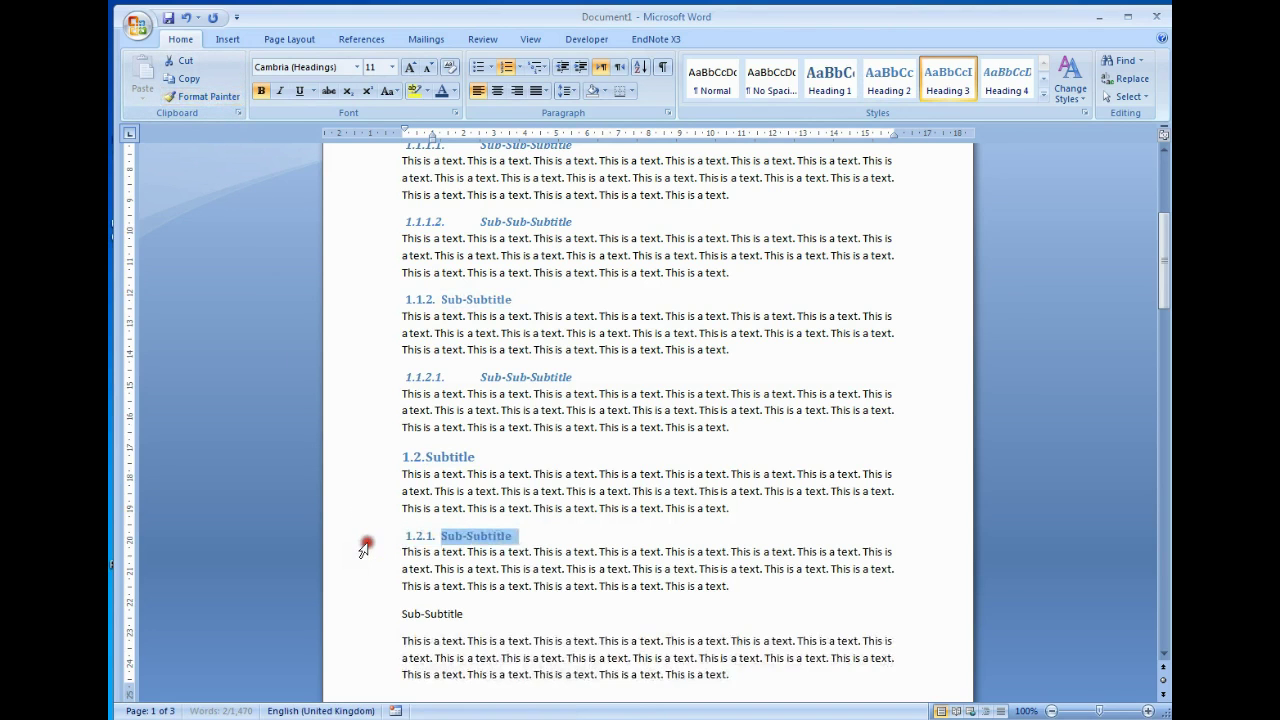
pyautogui.scroll(-3, 363, 551)
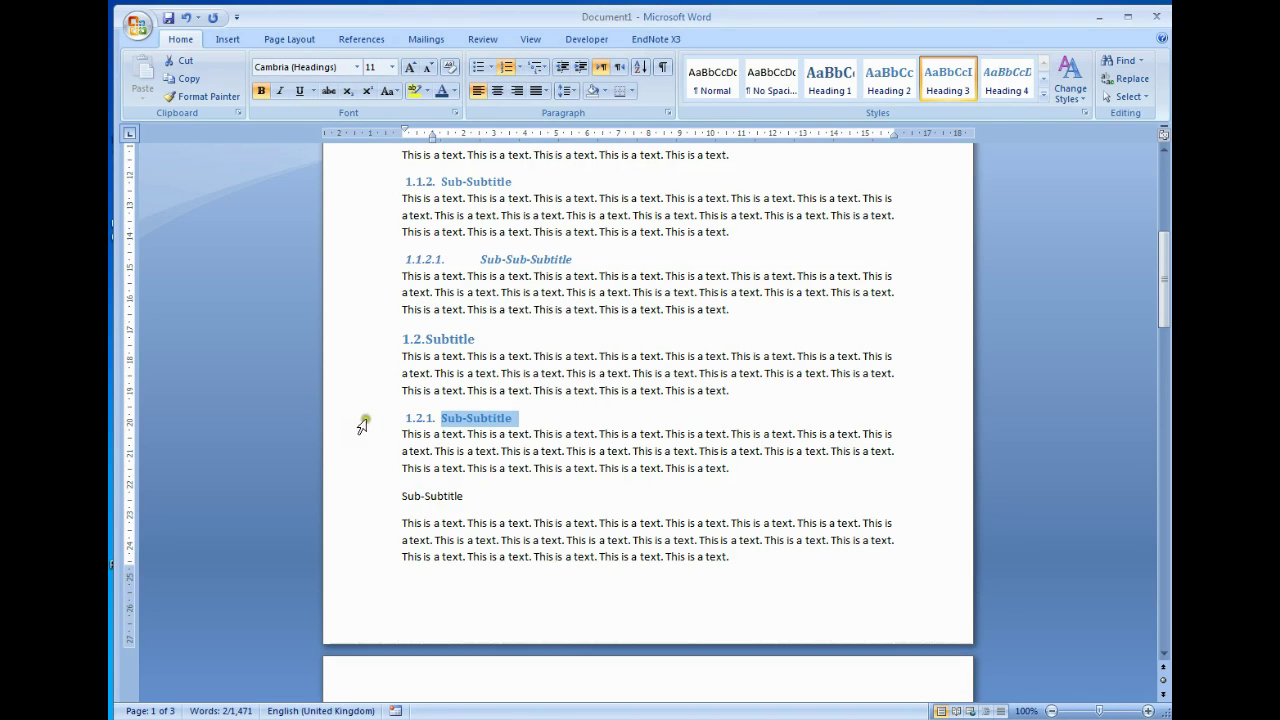
pyautogui.click(200, 96)
pyautogui.click(373, 498)
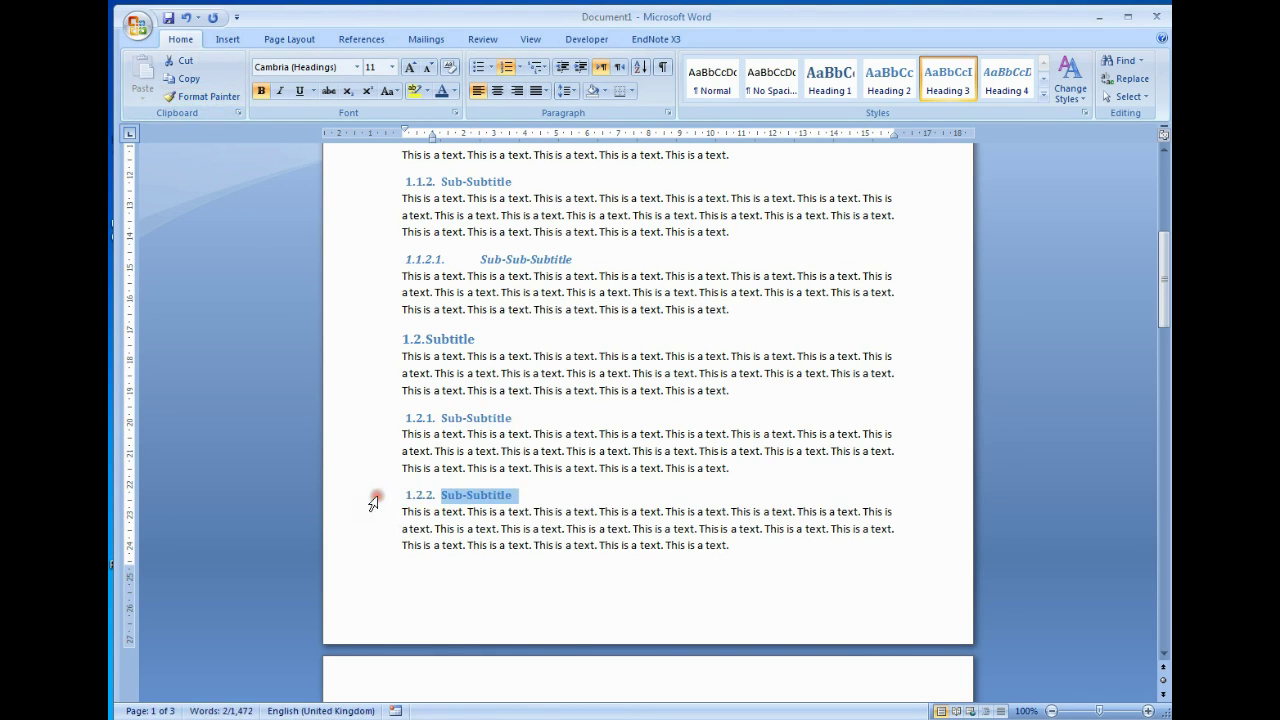
pyautogui.scroll(-2, 373, 503)
pyautogui.scroll(-2, 373, 503)
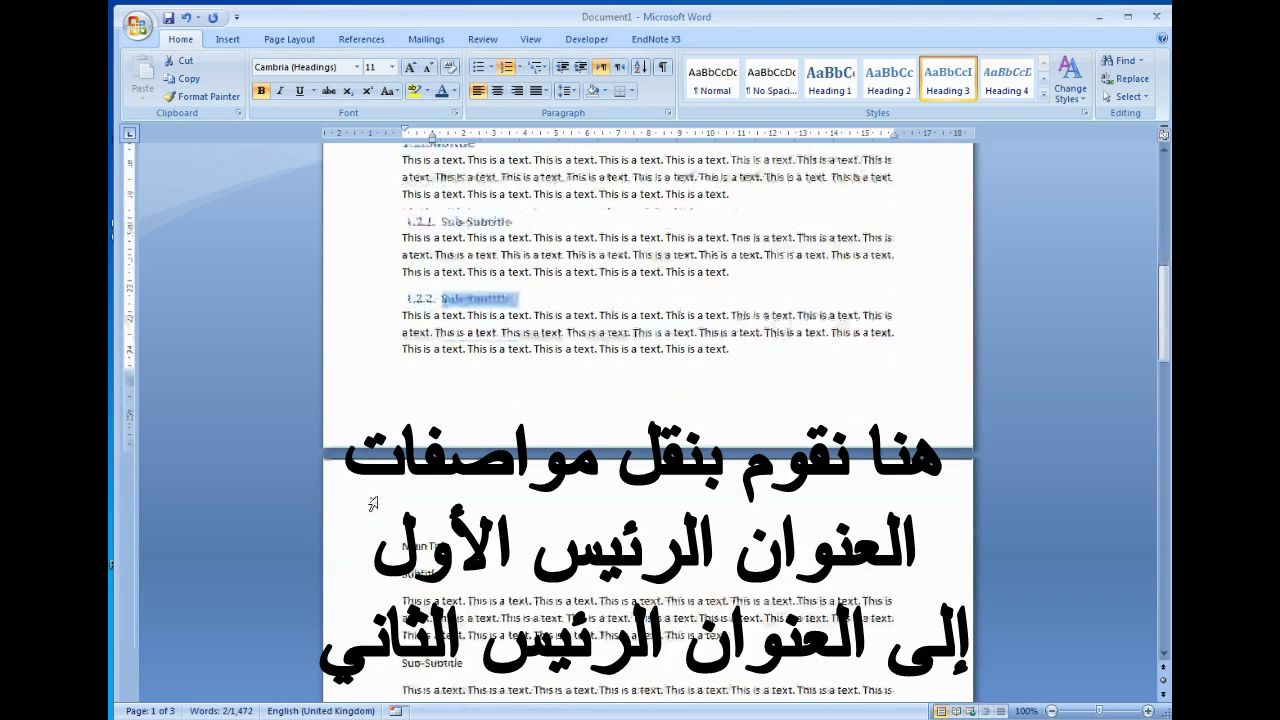
# Format-paint the '1. Main Title' heading onto page 2's plain Main Title, making it '2. Main Title'
pyautogui.scroll(-1, 373, 503)
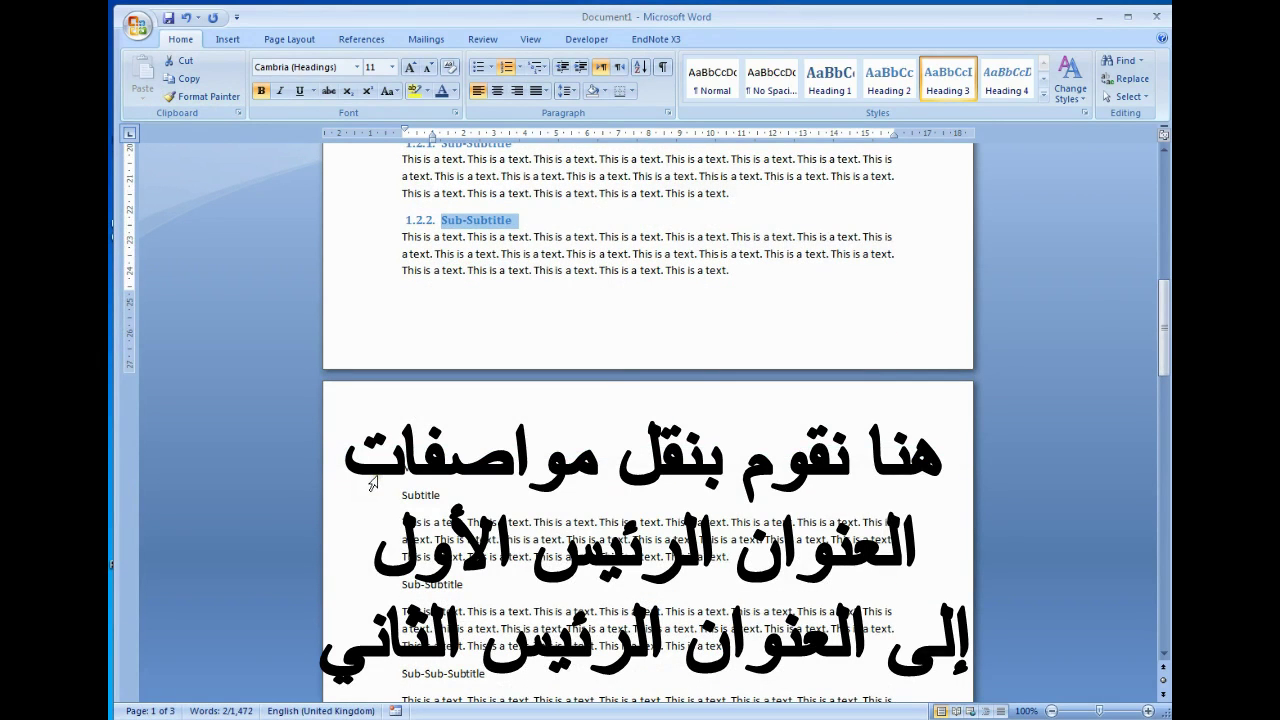
pyautogui.click(372, 480)
pyautogui.scroll(5, 371, 512)
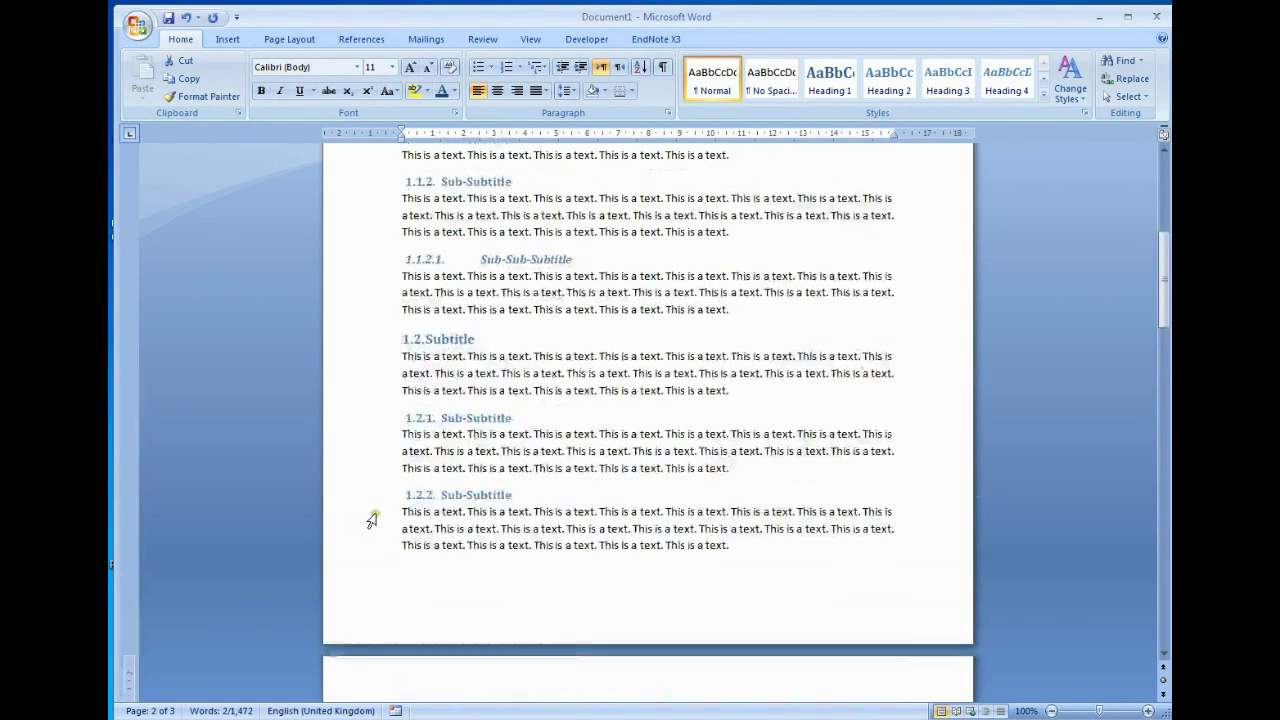
pyautogui.scroll(4, 372, 520)
pyautogui.scroll(4, 372, 520)
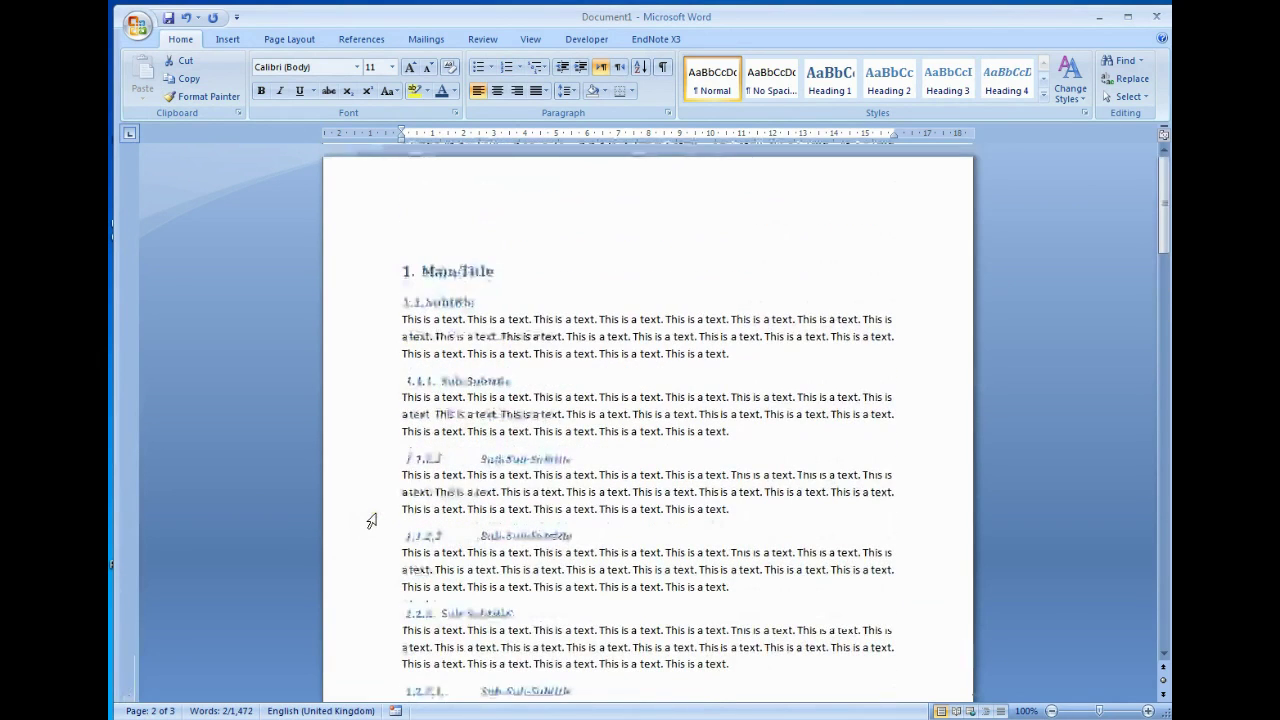
pyautogui.click(363, 281)
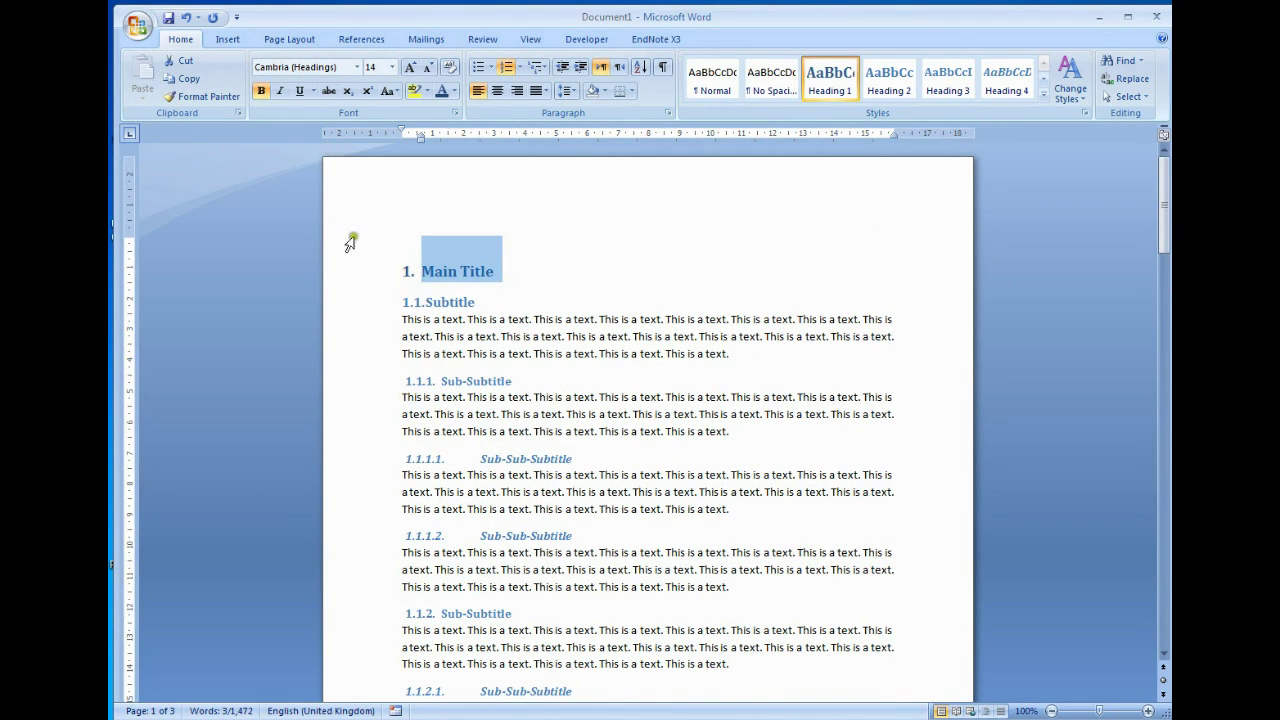
pyautogui.click(205, 96)
pyautogui.scroll(-4, 375, 415)
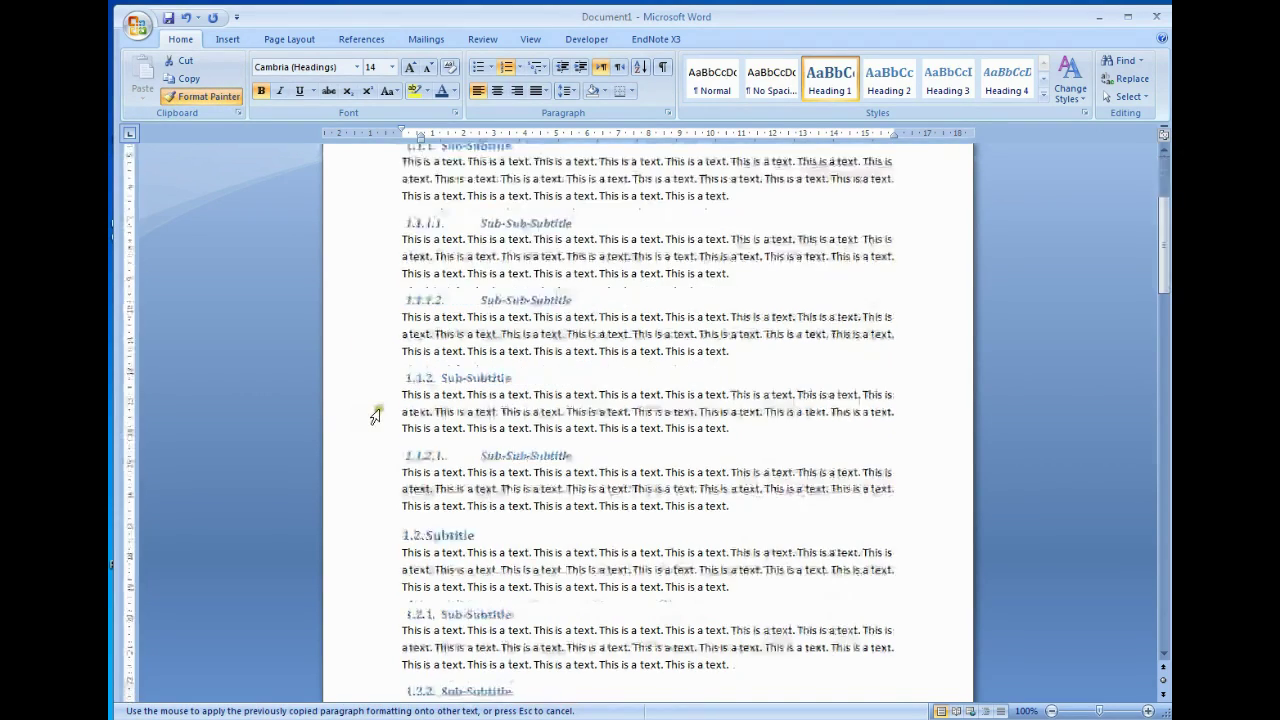
pyautogui.scroll(-4, 373, 416)
pyautogui.scroll(-4, 372, 418)
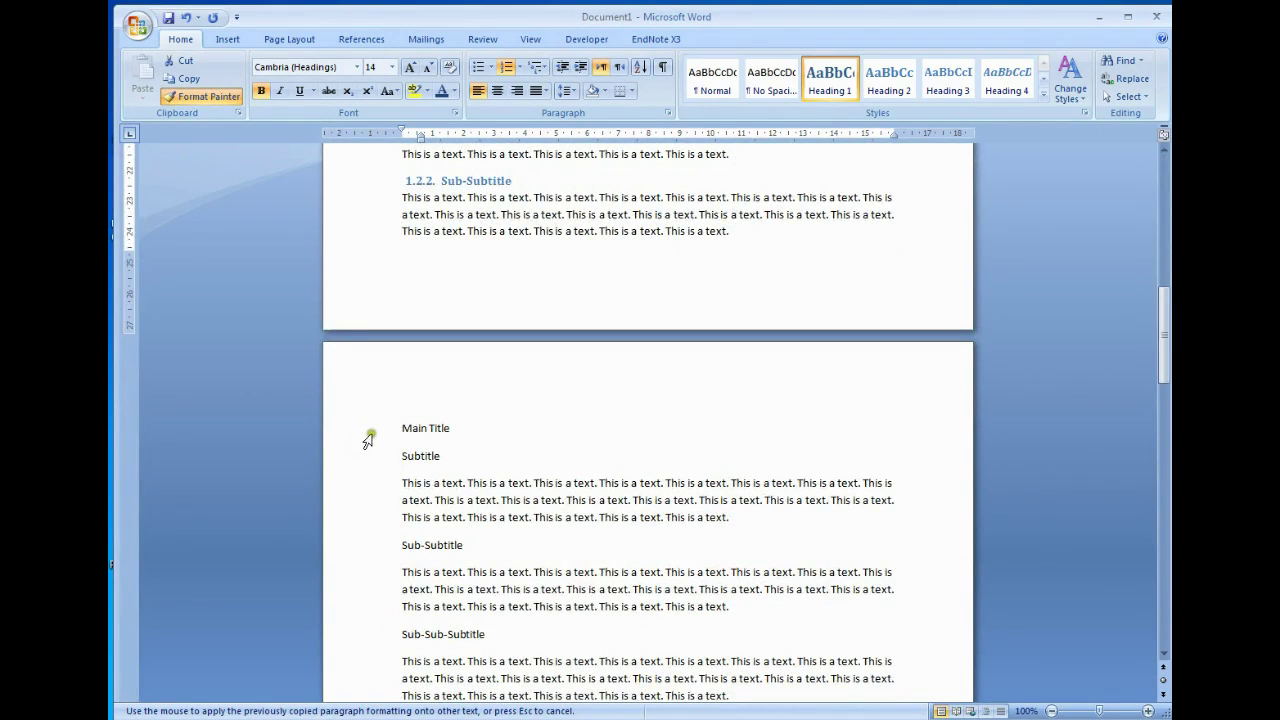
pyautogui.click(366, 435)
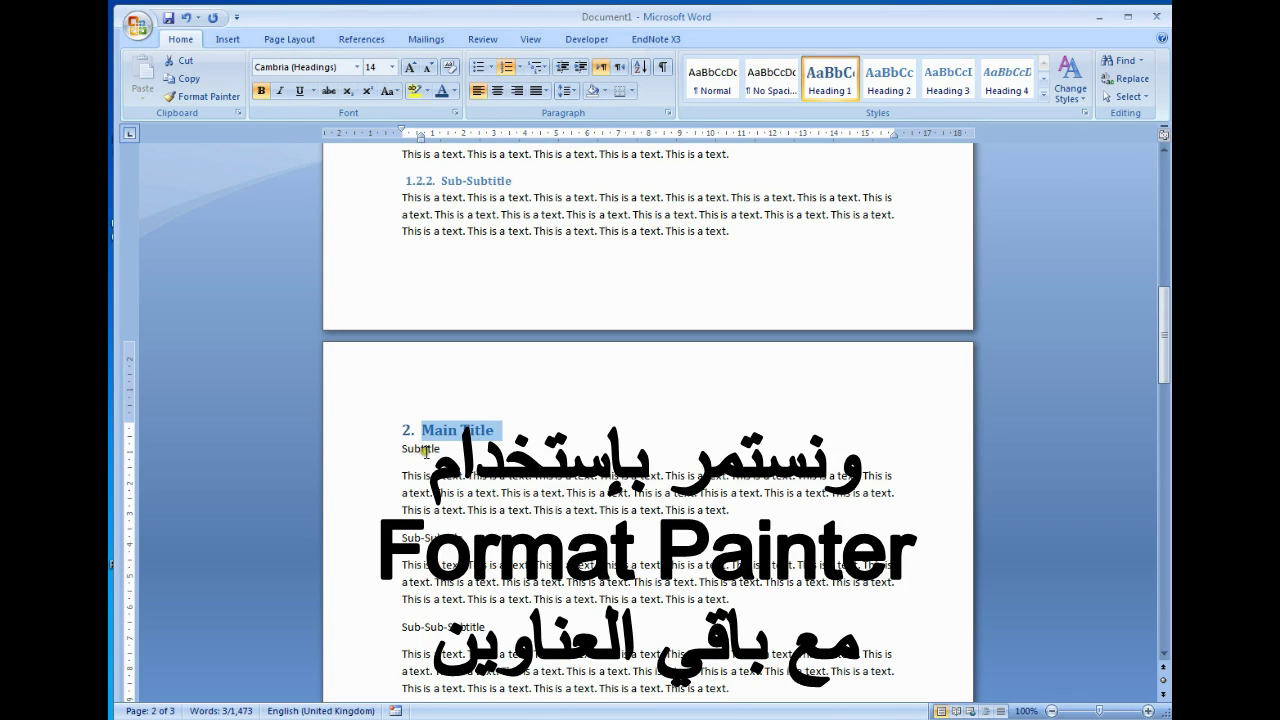
pyautogui.scroll(5, 415, 460)
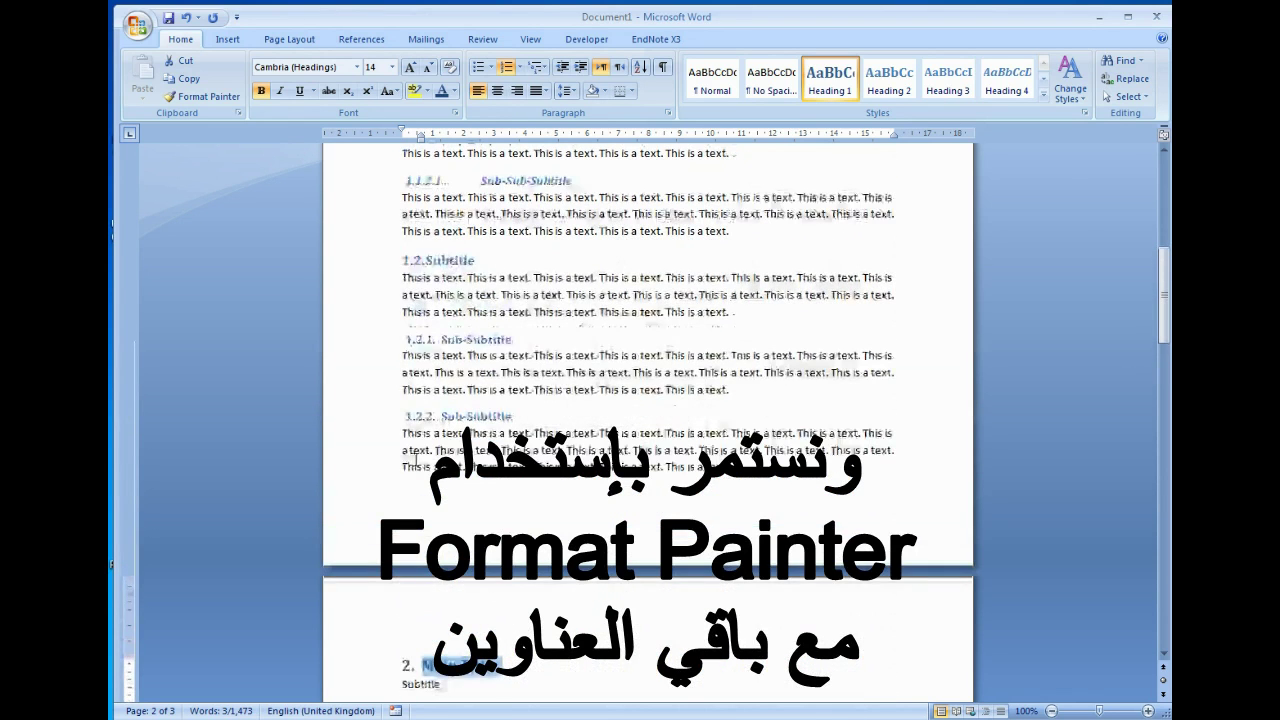
# Copy the 1.2 Subtitle heading format onto page 2's plain Subtitle, numbering it 2.1
pyautogui.click(459, 260)
pyautogui.click(344, 262)
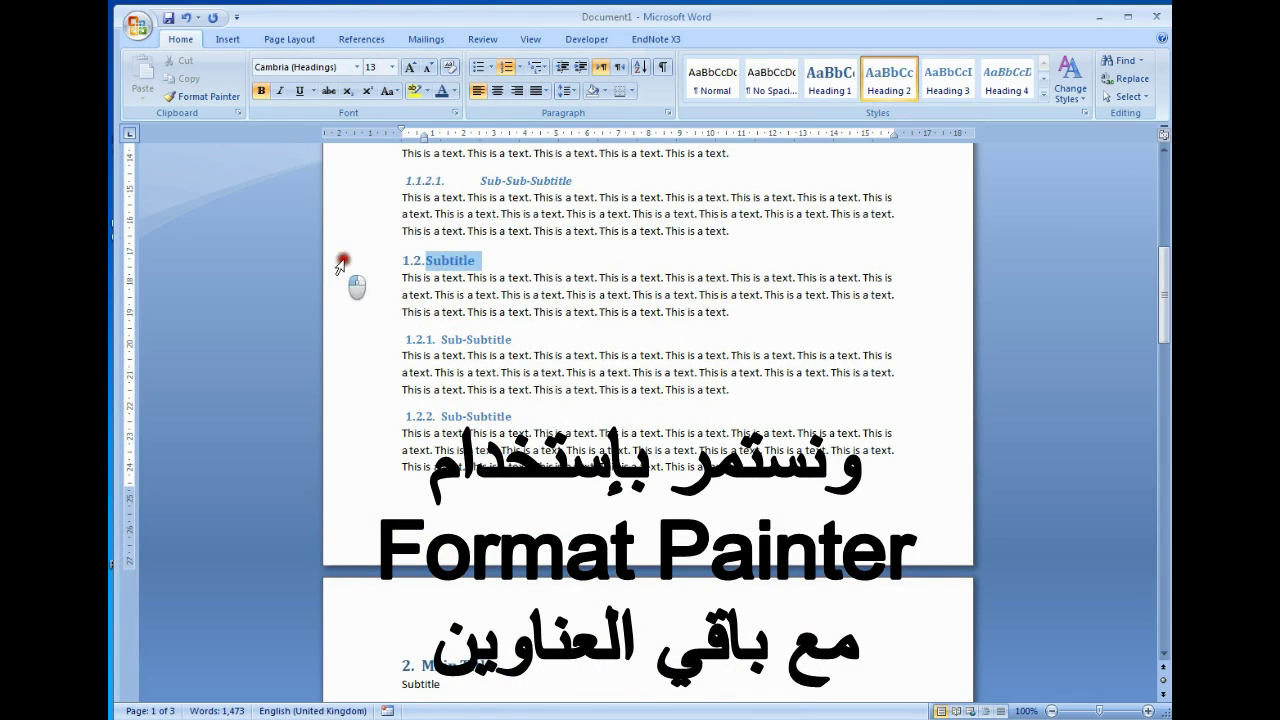
pyautogui.click(221, 95)
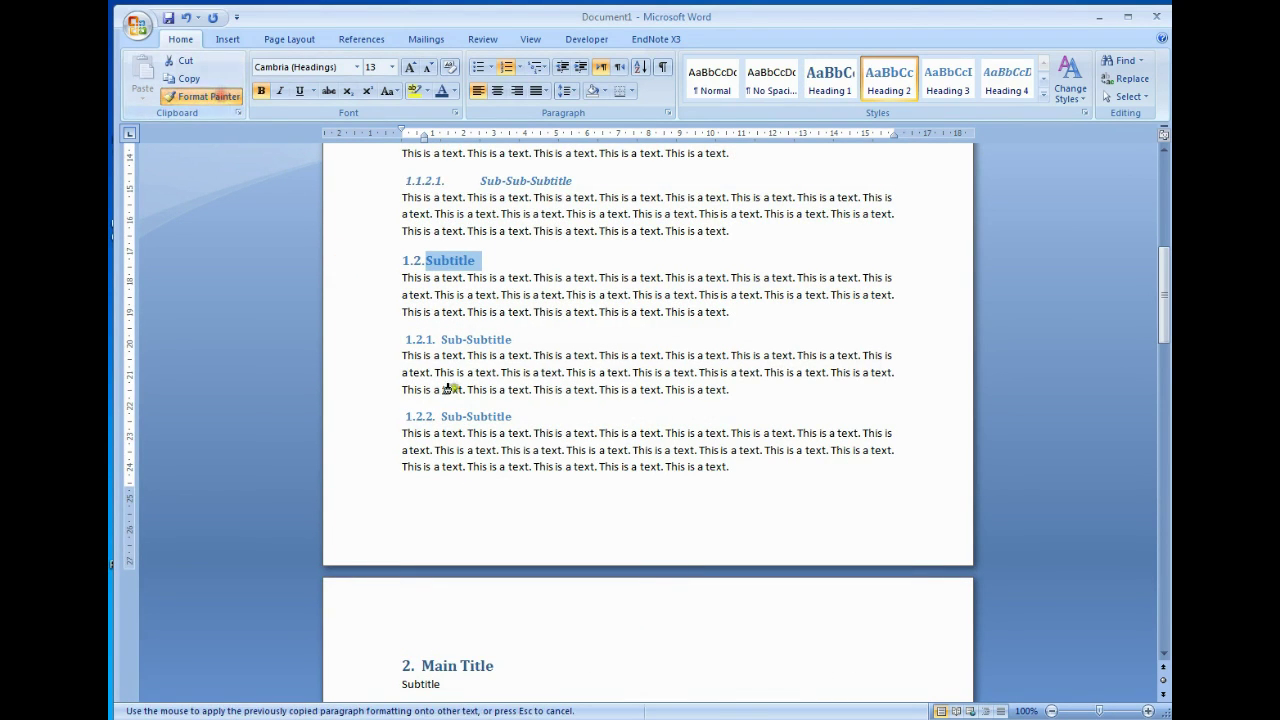
pyautogui.scroll(-5, 445, 395)
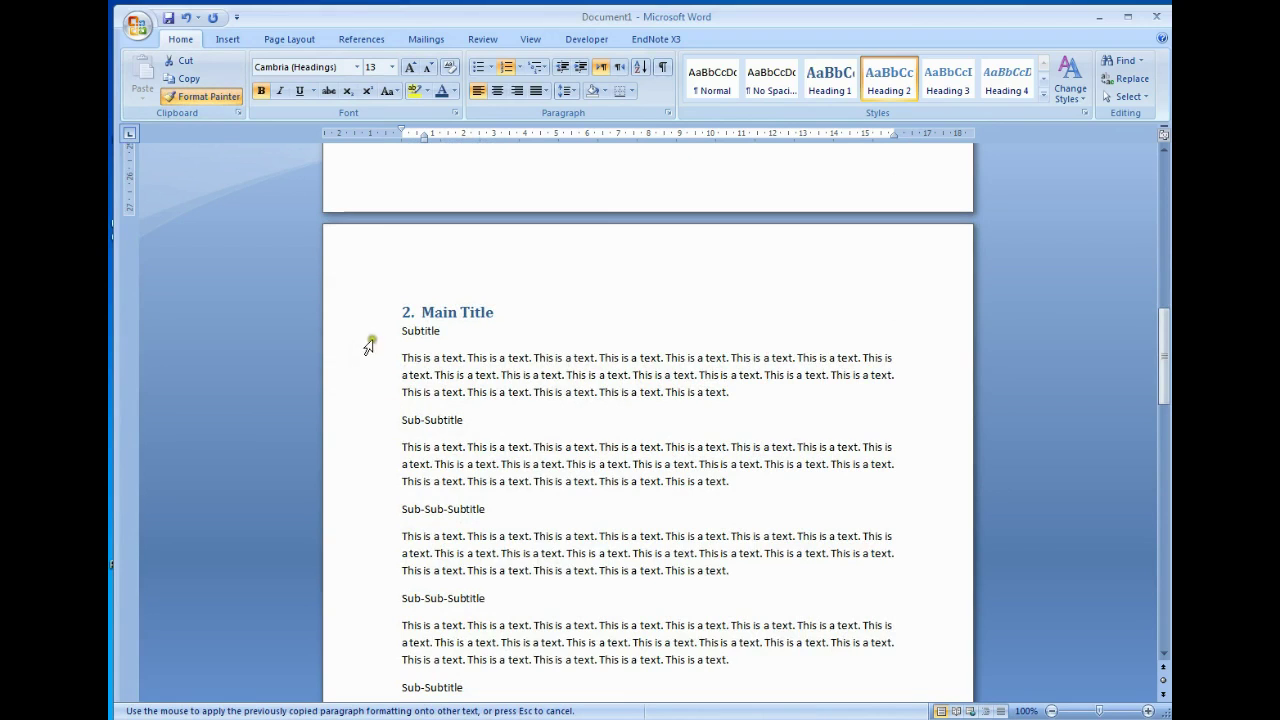
pyautogui.click(365, 340)
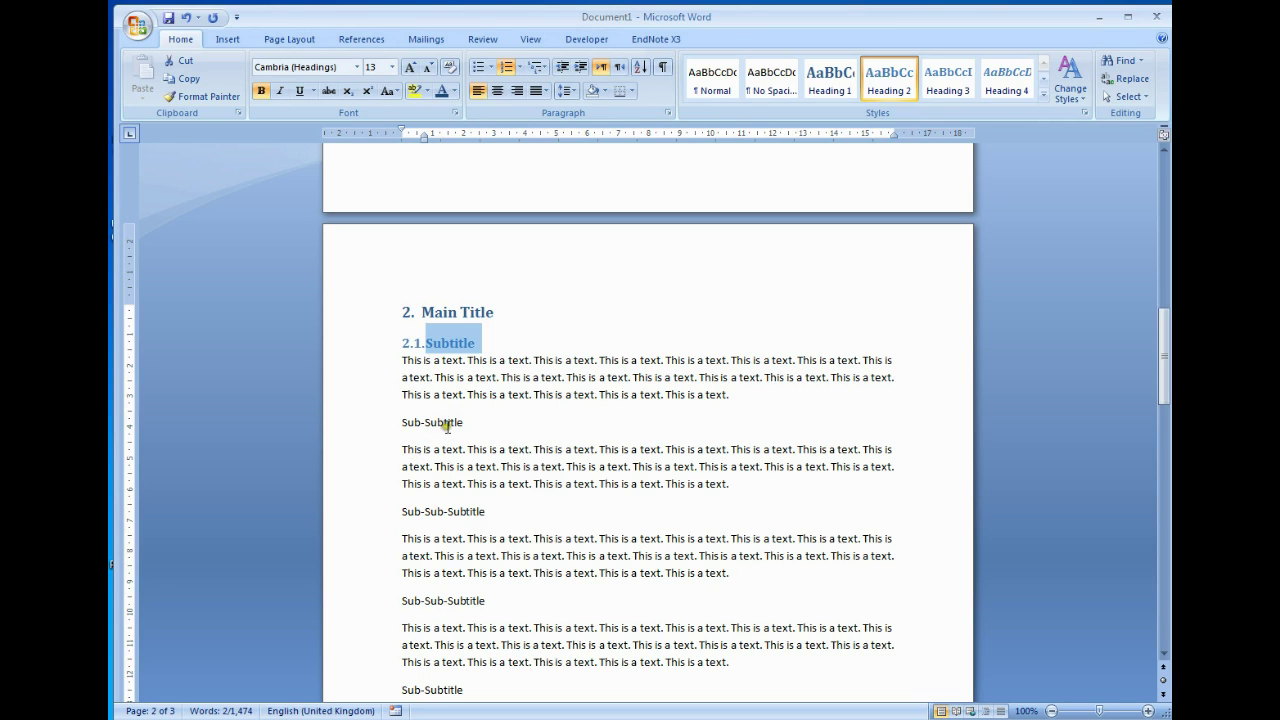
# Copy the 1.2.2 Sub-Subtitle format onto the plain Sub-Subtitle below, numbering it 2.1.1
pyautogui.click(440, 424)
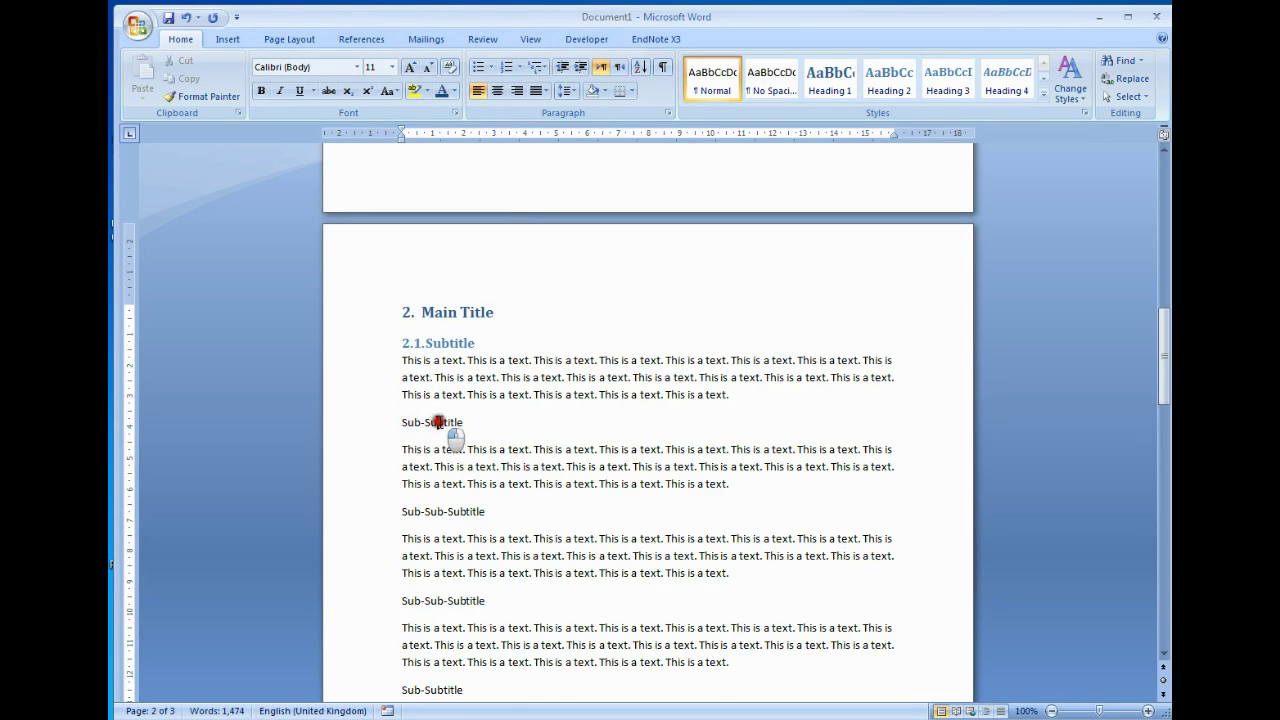
pyautogui.scroll(2, 438, 423)
pyautogui.scroll(2, 438, 430)
pyautogui.scroll(1, 437, 437)
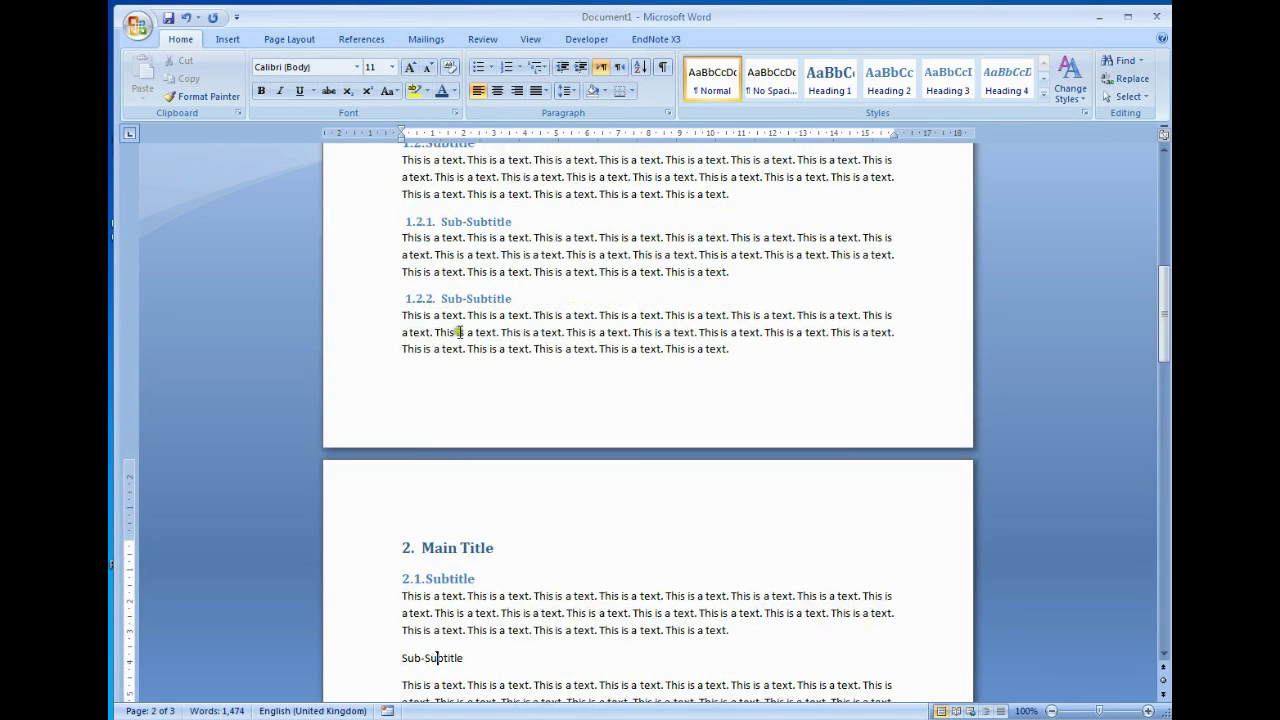
pyautogui.click(358, 297)
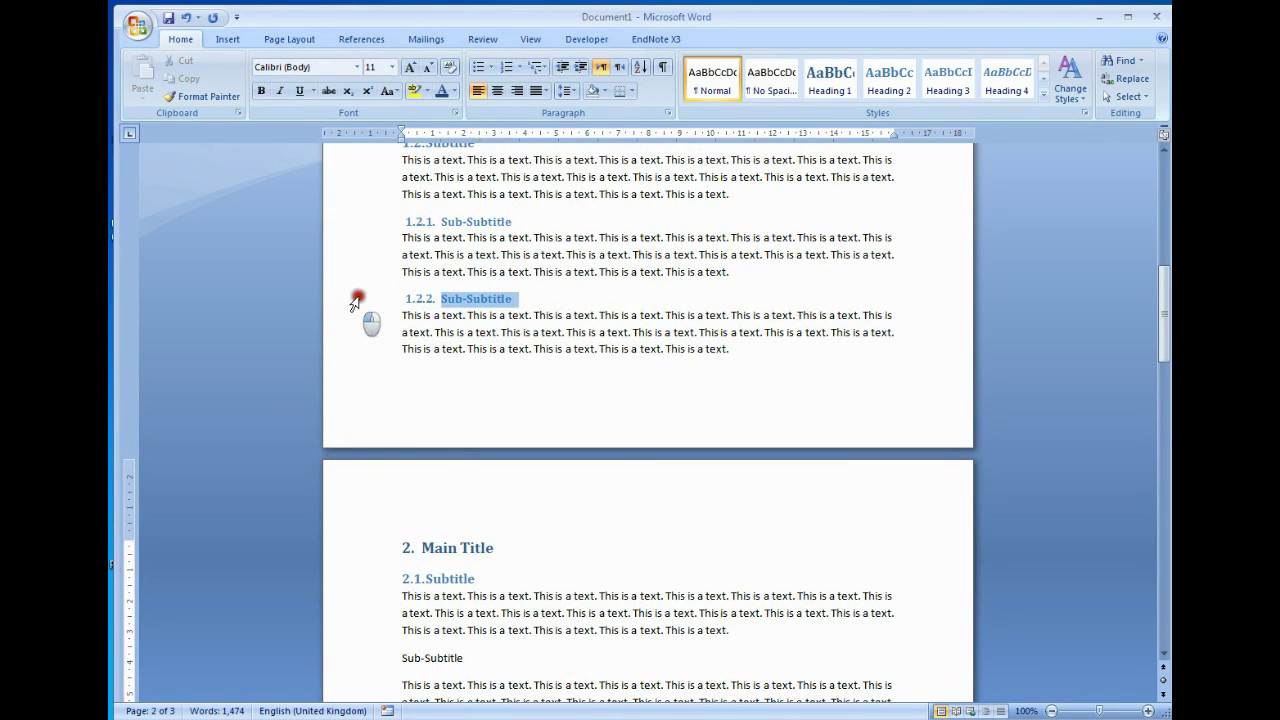
pyautogui.click(191, 95)
pyautogui.scroll(-2, 620, 590)
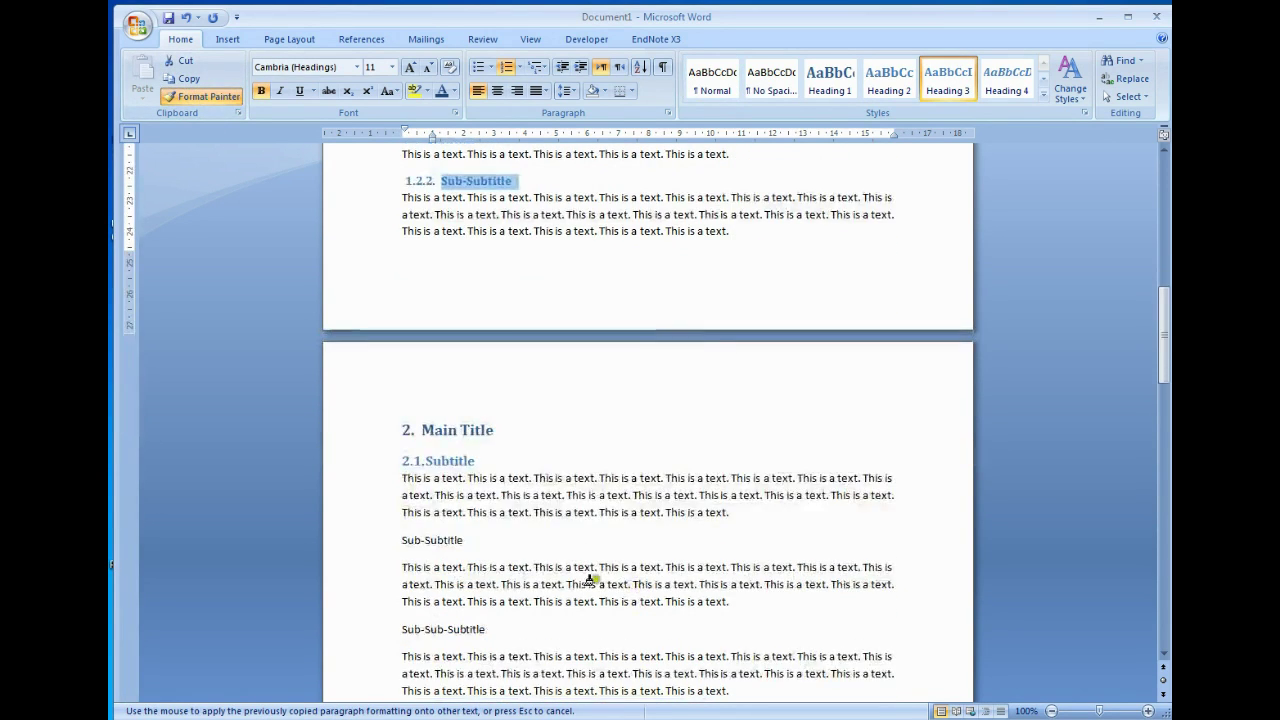
pyautogui.click(362, 547)
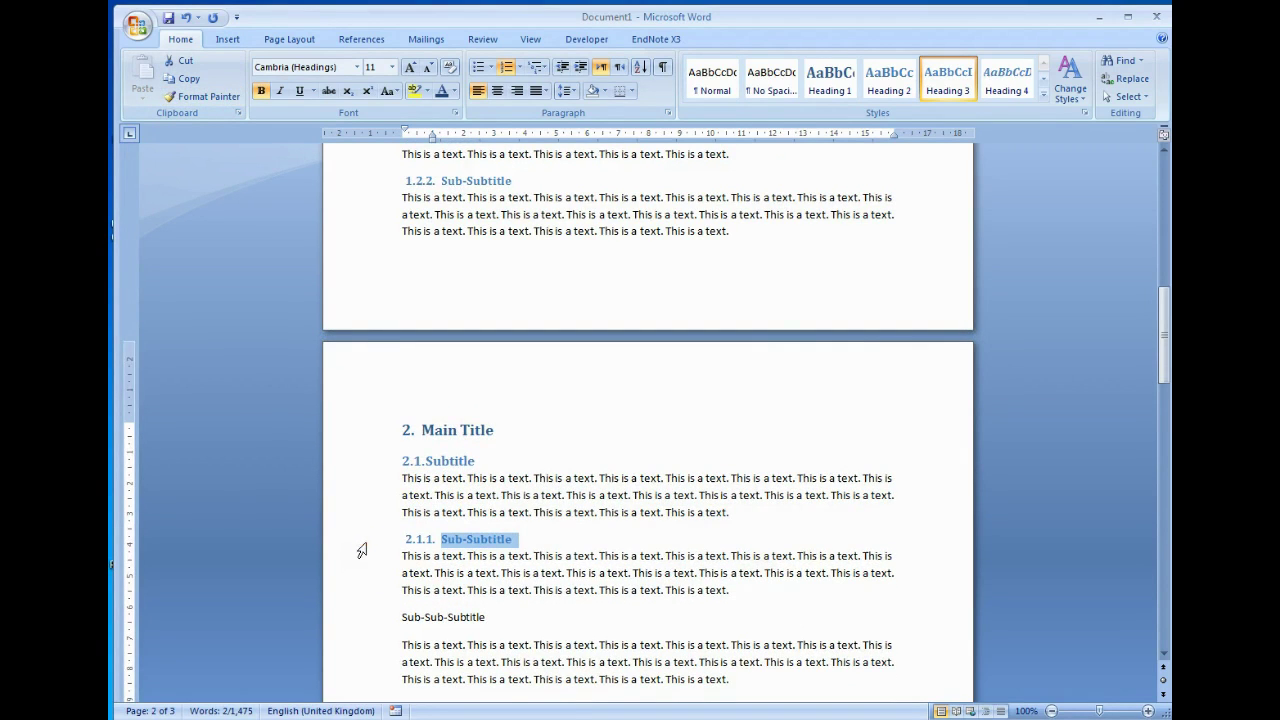
# Format-paint the 1.1.2.1 heading onto the first plain Sub-Sub-Subtitle, numbering it 2.1.1.1
pyautogui.click(412, 616)
pyautogui.click(457, 617)
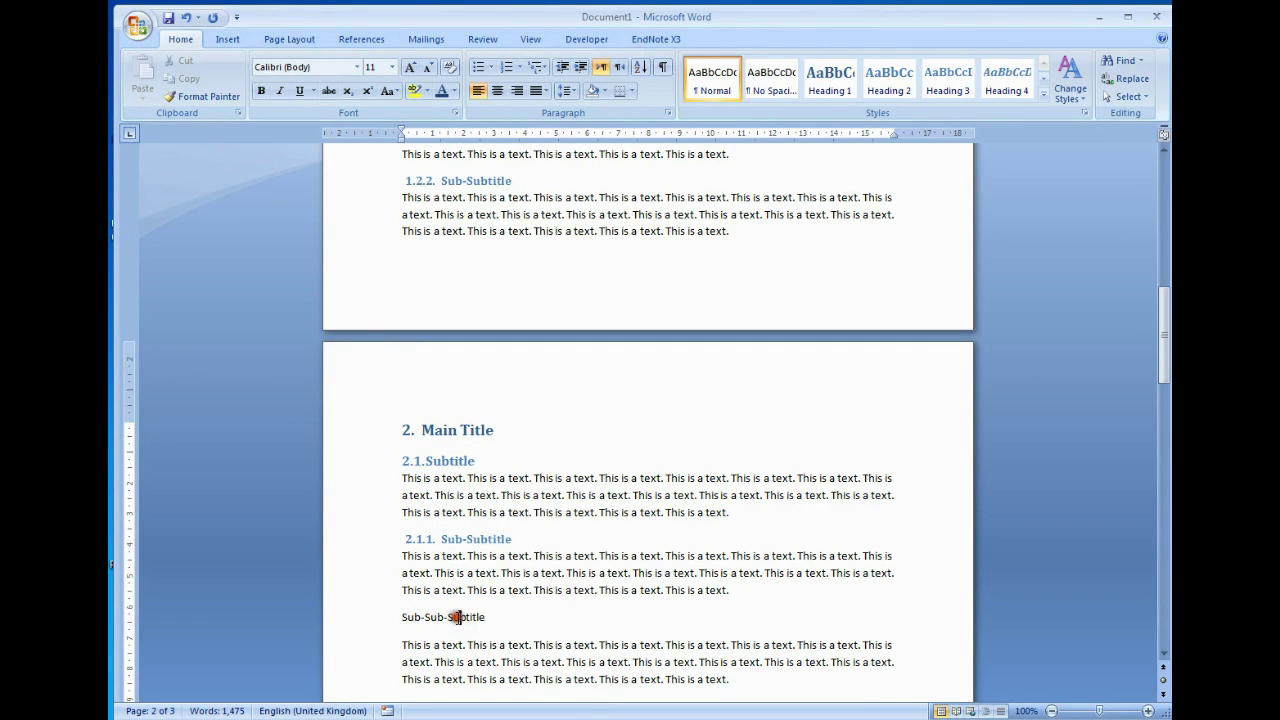
pyautogui.scroll(2, 458, 617)
pyautogui.scroll(2, 458, 618)
pyautogui.scroll(1, 458, 620)
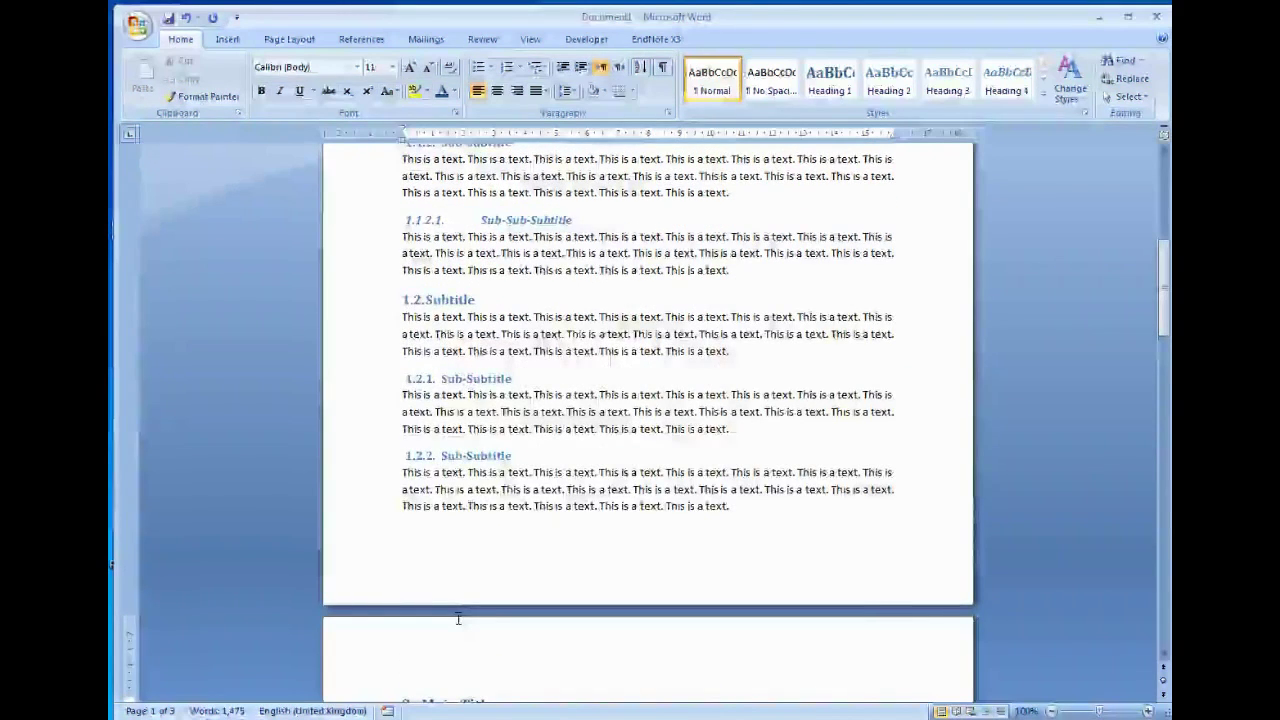
pyautogui.click(376, 219)
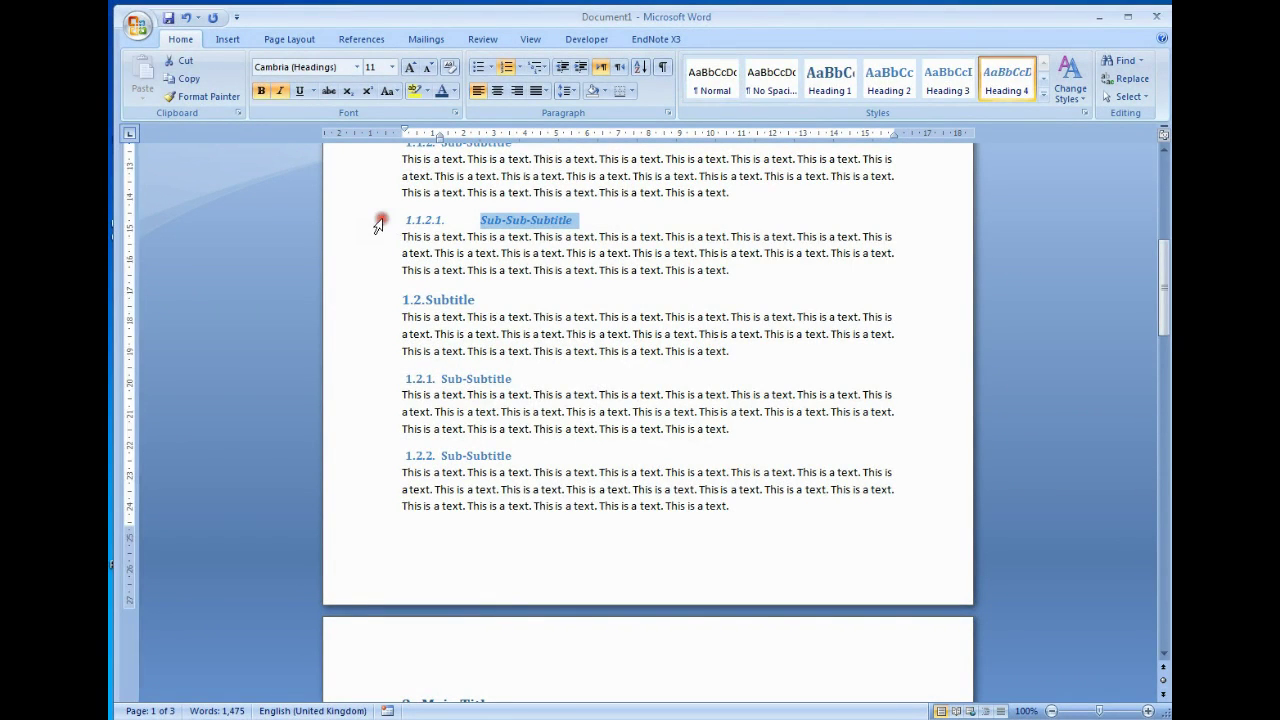
pyautogui.click(207, 95)
pyautogui.scroll(-3, 440, 542)
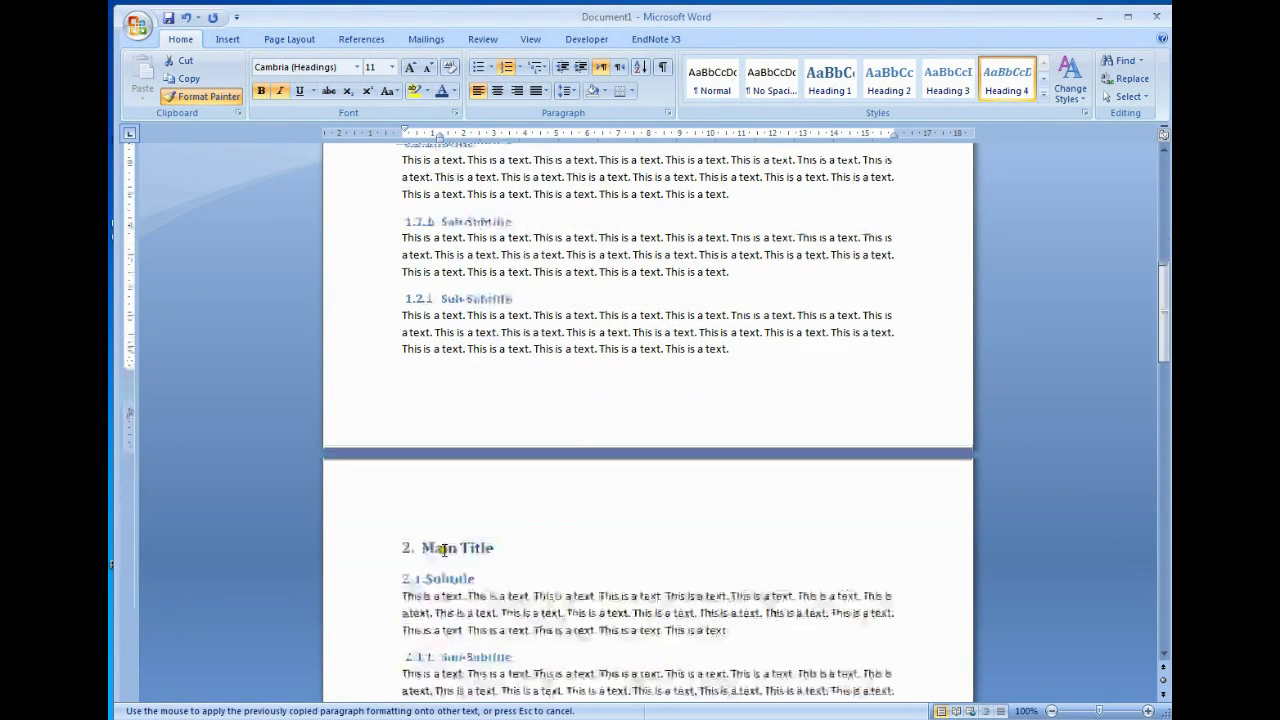
pyautogui.scroll(-3, 437, 548)
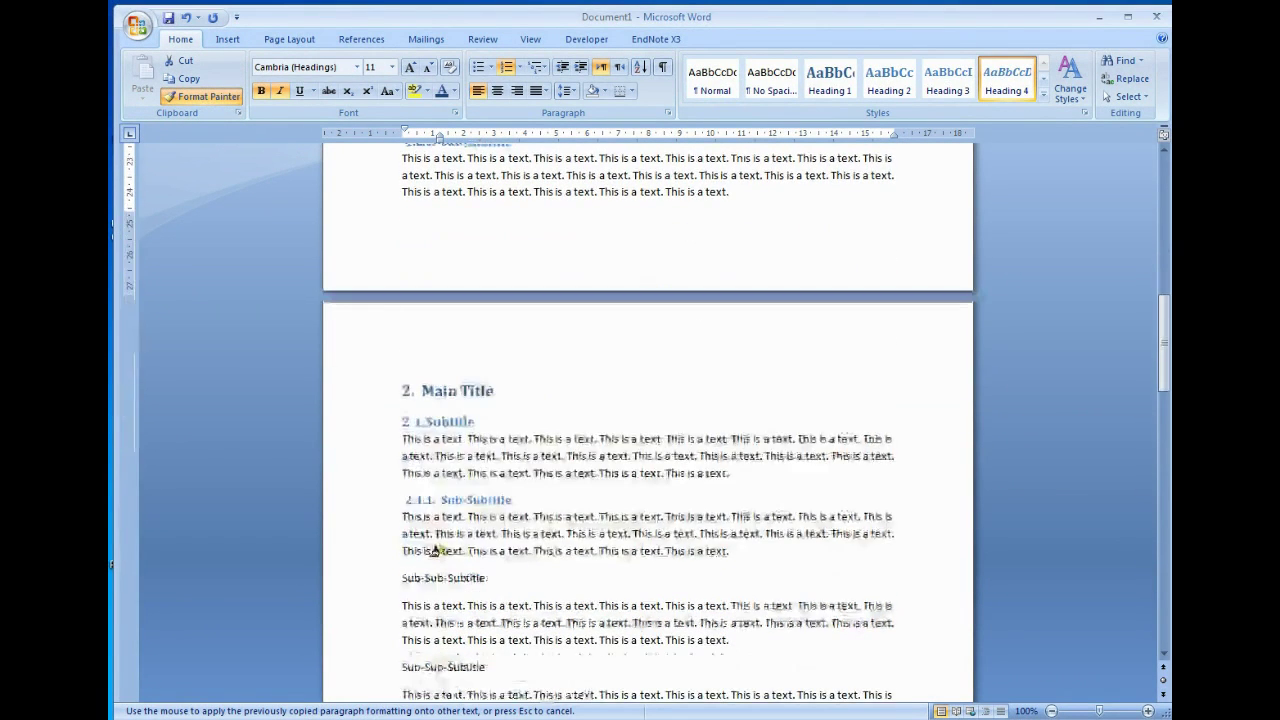
pyautogui.click(373, 582)
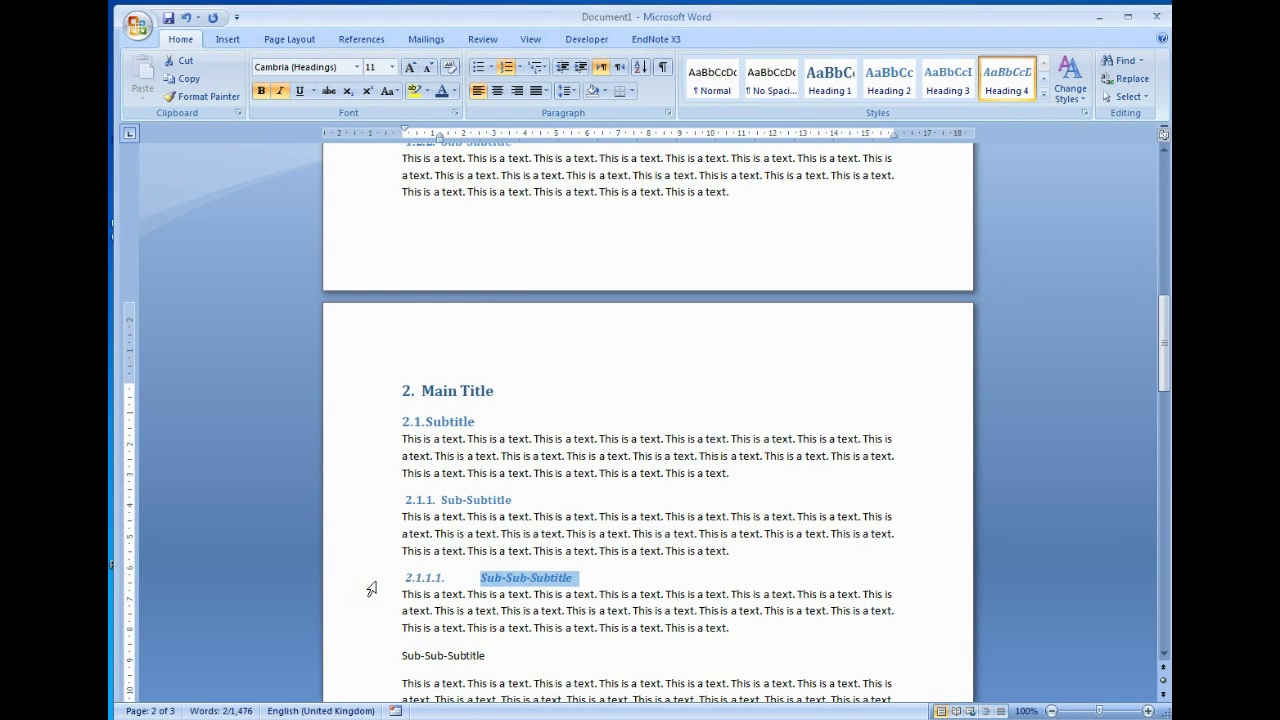
# Apply the same fourth-level heading format to the next Sub-Sub-Subtitle, numbering it 2.1.1.2
pyautogui.scroll(-1, 371, 590)
pyautogui.click(210, 96)
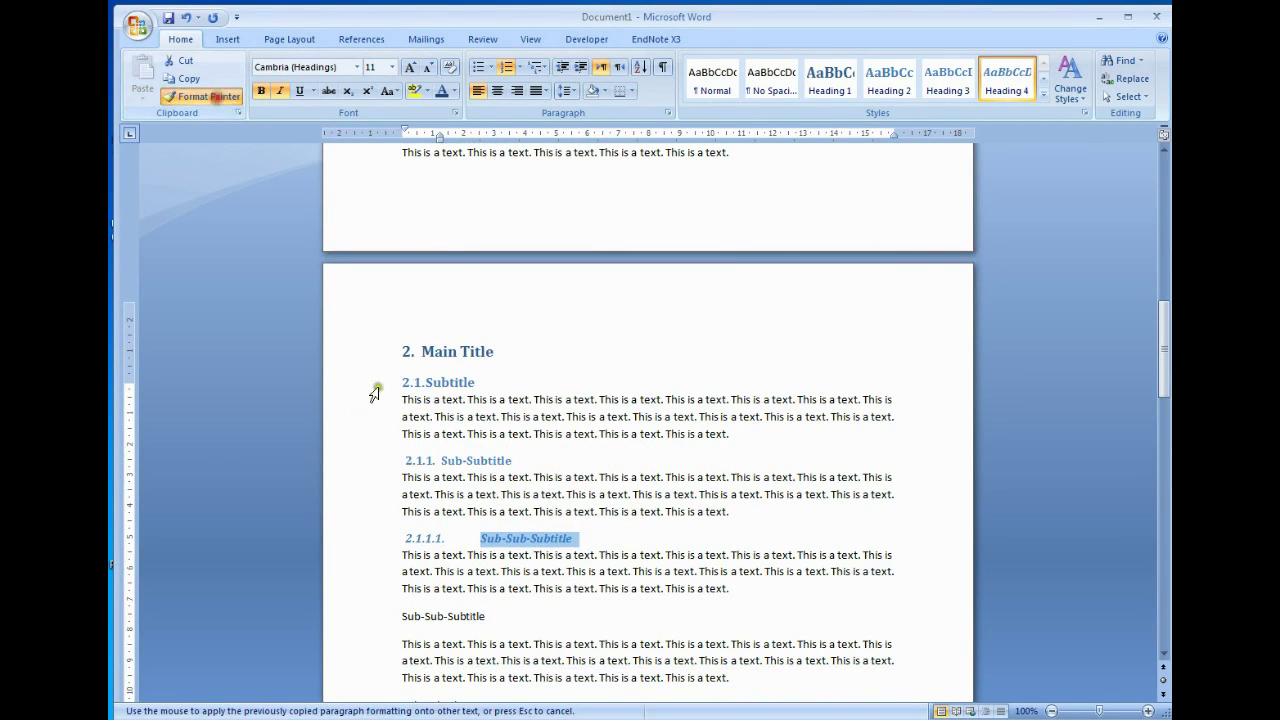
pyautogui.click(371, 620)
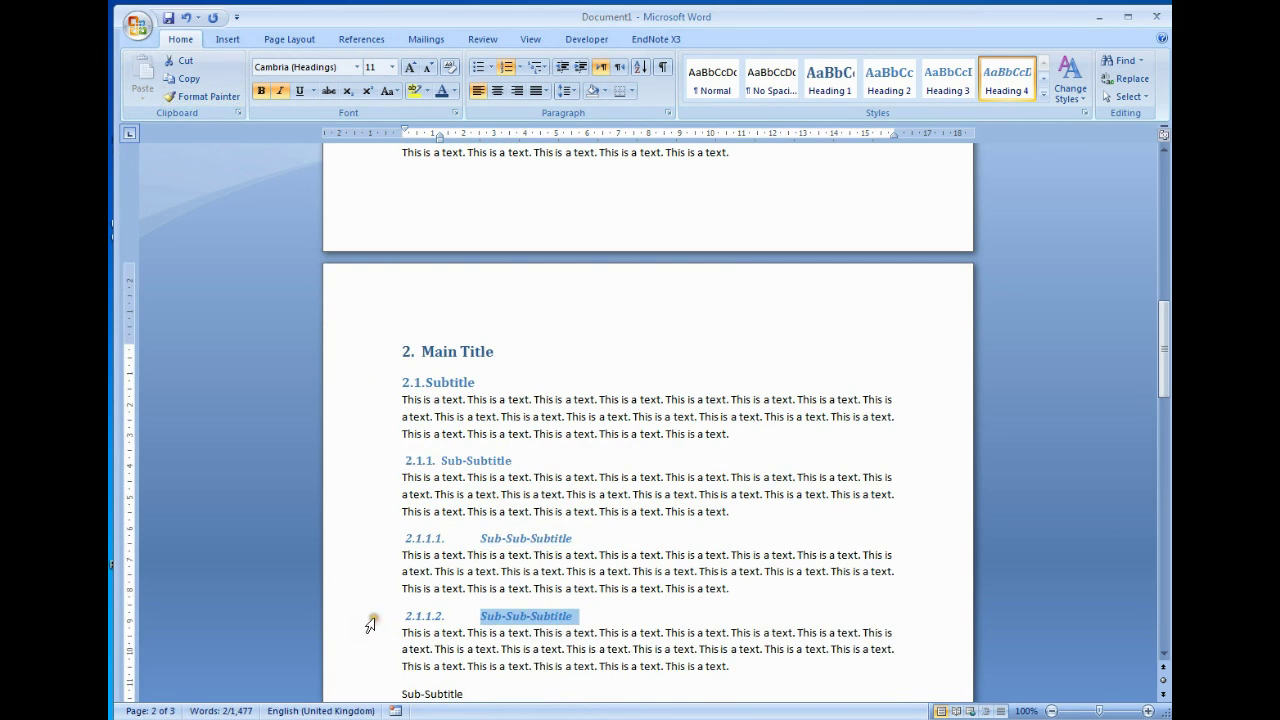
pyautogui.scroll(-4, 371, 620)
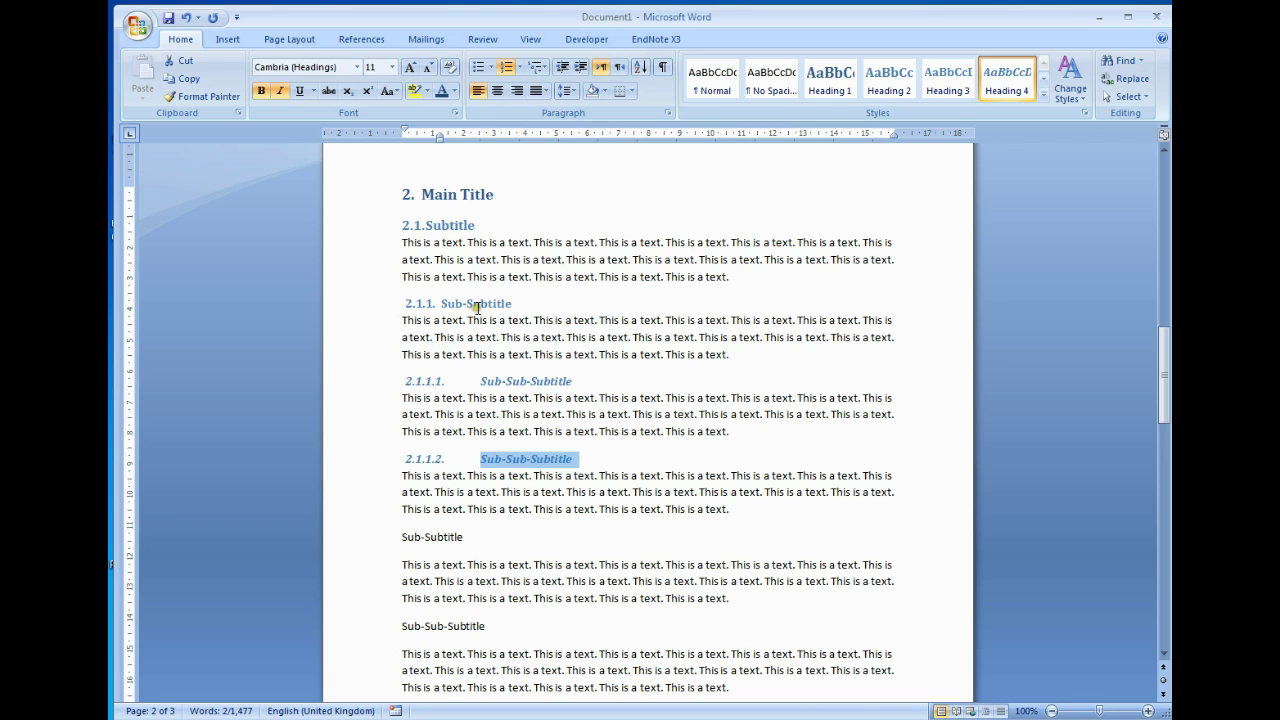
# Copy the 2.1.1 heading format onto the next plain Sub-Subtitle so it becomes 2.1.2
pyautogui.click(386, 308)
pyautogui.click(200, 96)
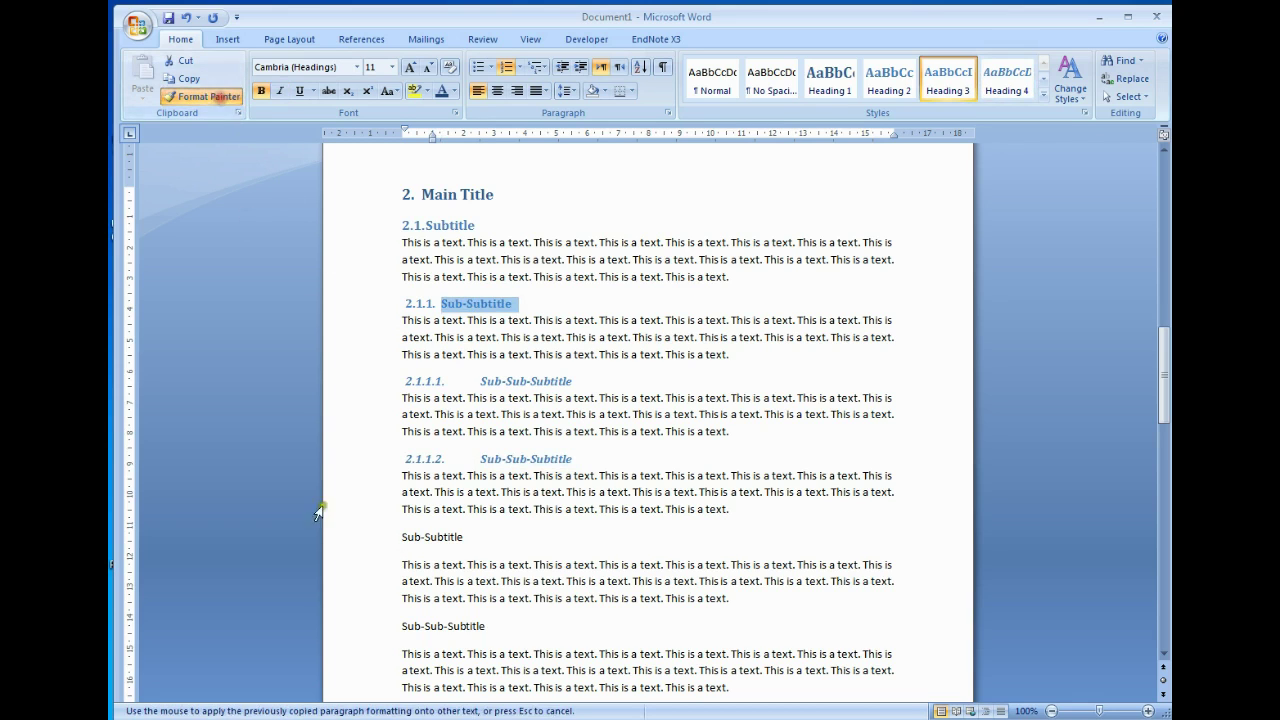
pyautogui.click(368, 540)
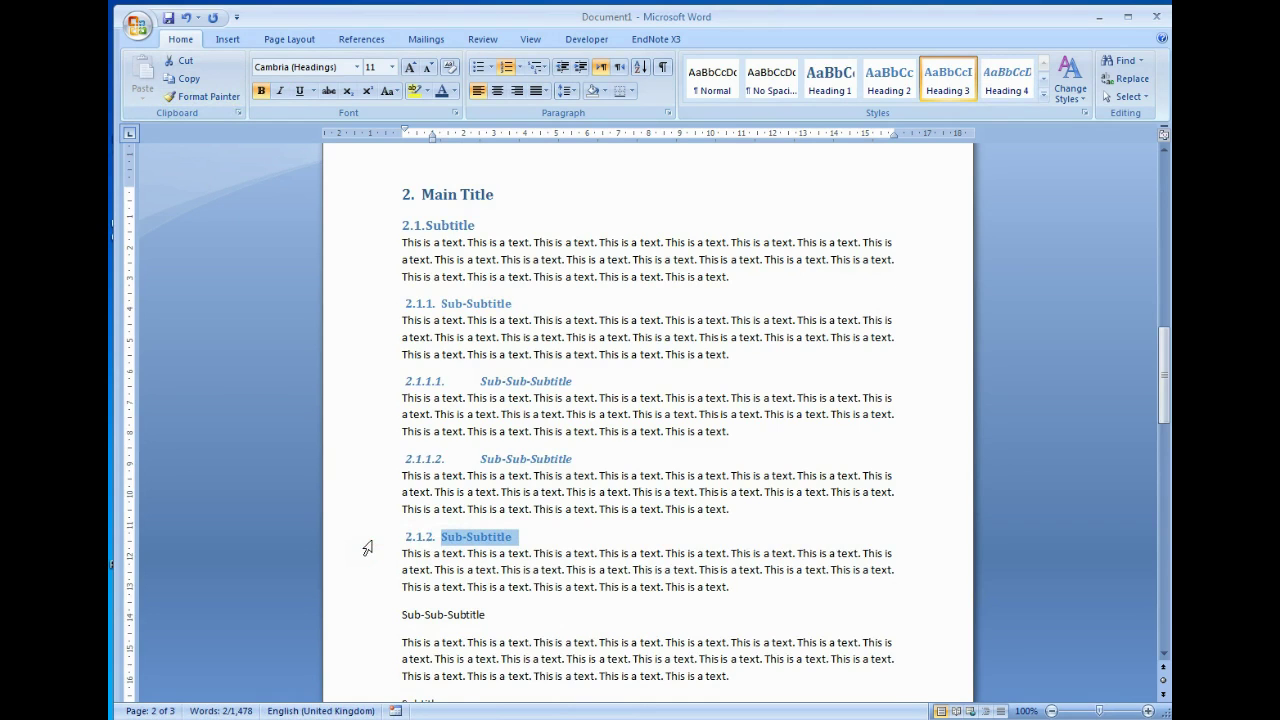
pyautogui.scroll(-2, 368, 548)
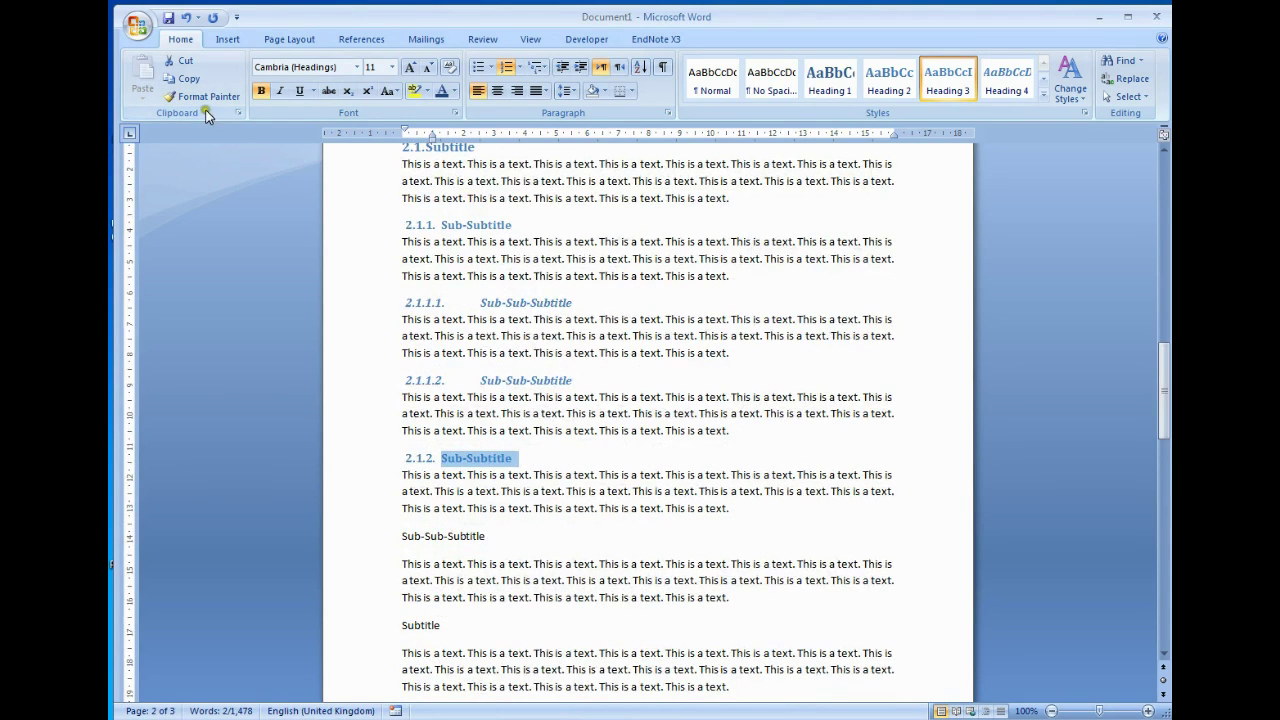
# Copy the 2.1.1.2 heading format onto the Sub-Sub-Subtitle beneath, numbering it 2.1.2.1
pyautogui.click(434, 536)
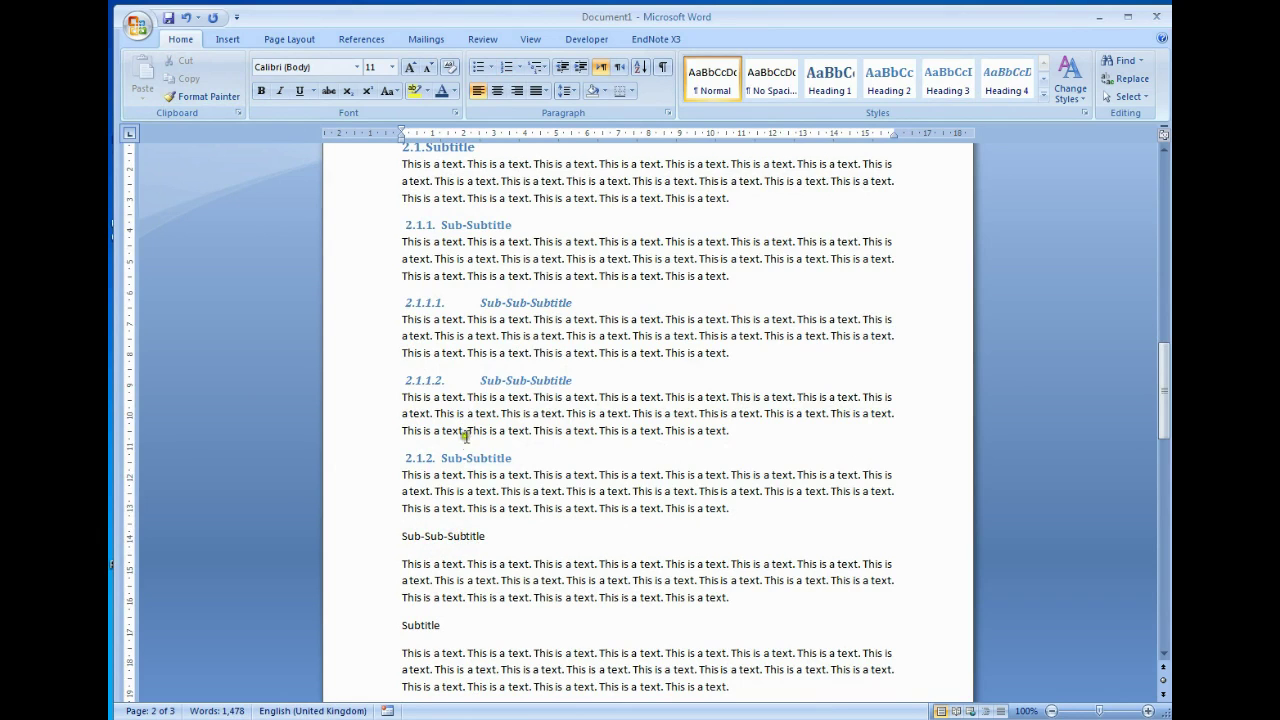
pyautogui.click(375, 385)
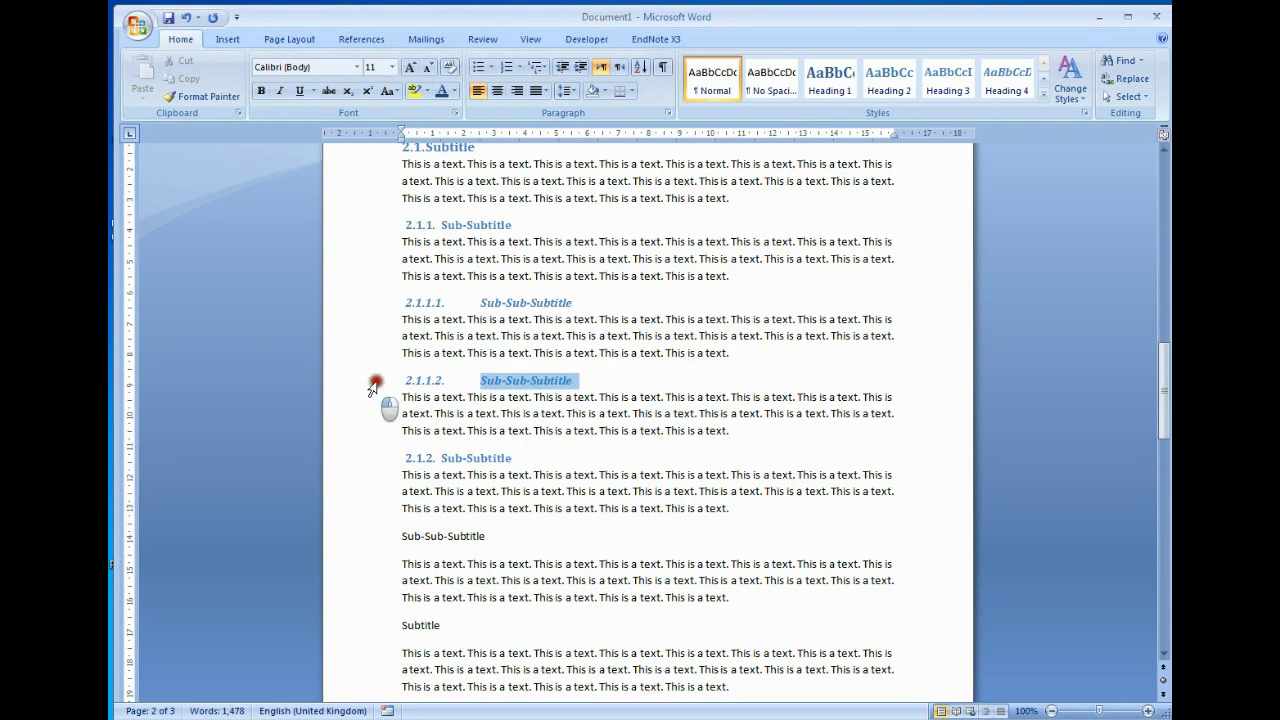
pyautogui.click(187, 96)
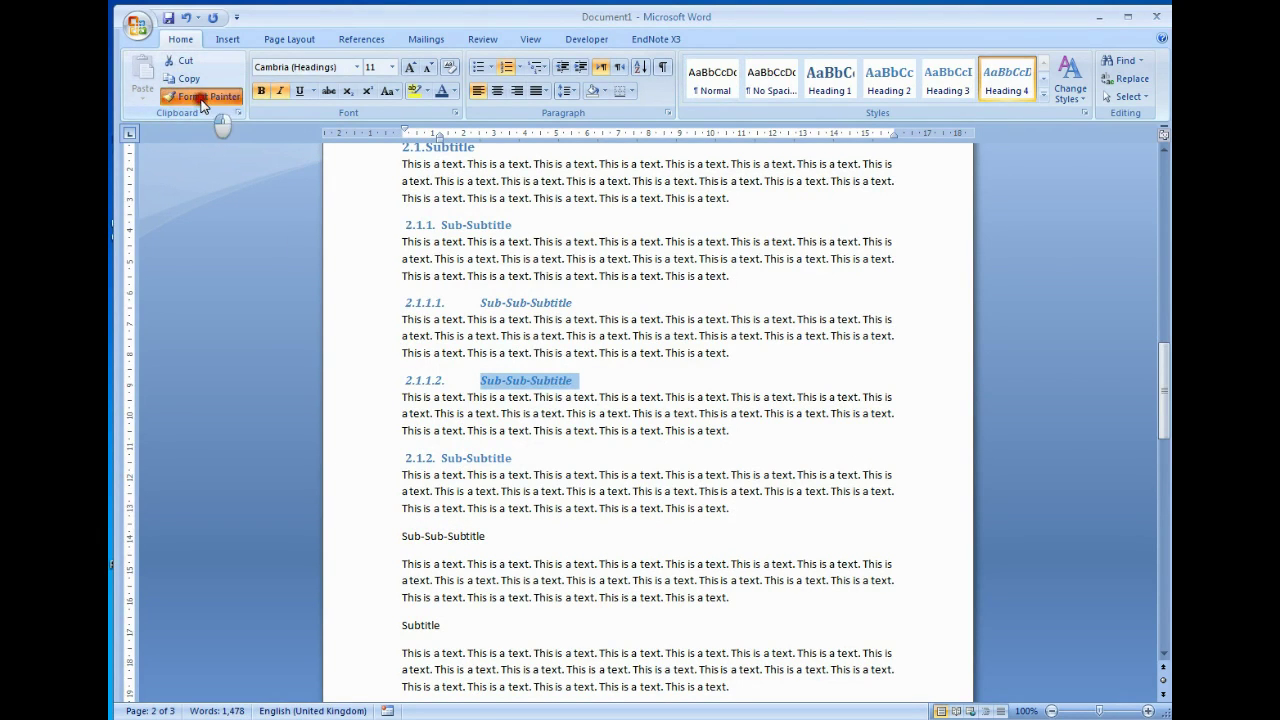
pyautogui.click(379, 543)
pyautogui.scroll(-2, 379, 543)
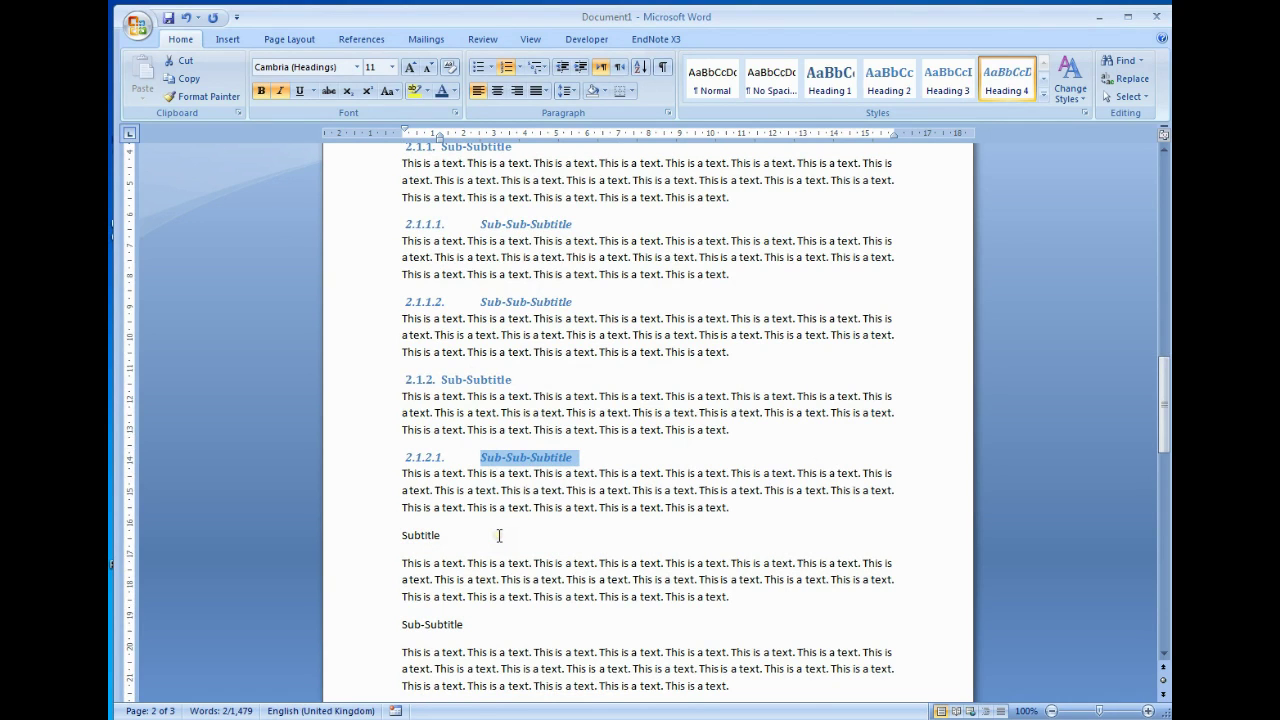
pyautogui.click(430, 535)
pyautogui.scroll(6, 420, 535)
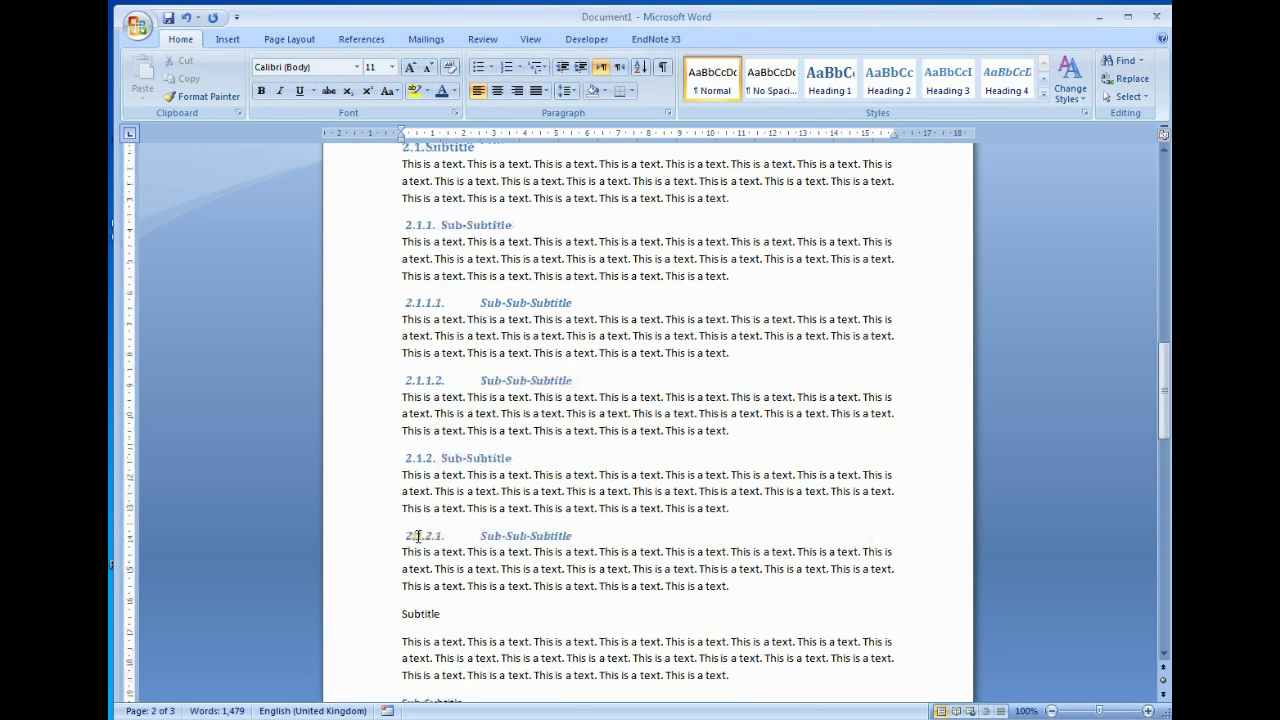
pyautogui.scroll(4, 418, 537)
# Copy the 1.2 Subtitle heading format onto the remaining plain Subtitle, numbering it 2.2
pyautogui.scroll(4, 416, 480)
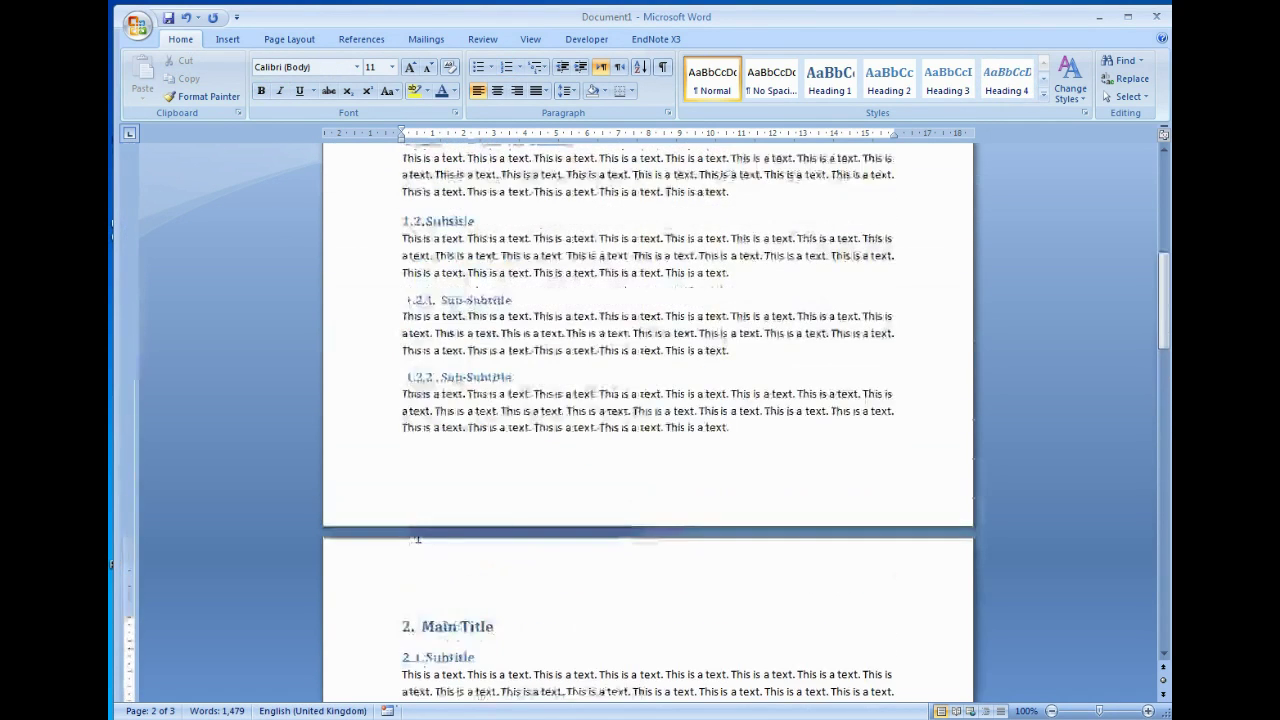
pyautogui.scroll(3, 412, 400)
pyautogui.doubleClick(449, 342)
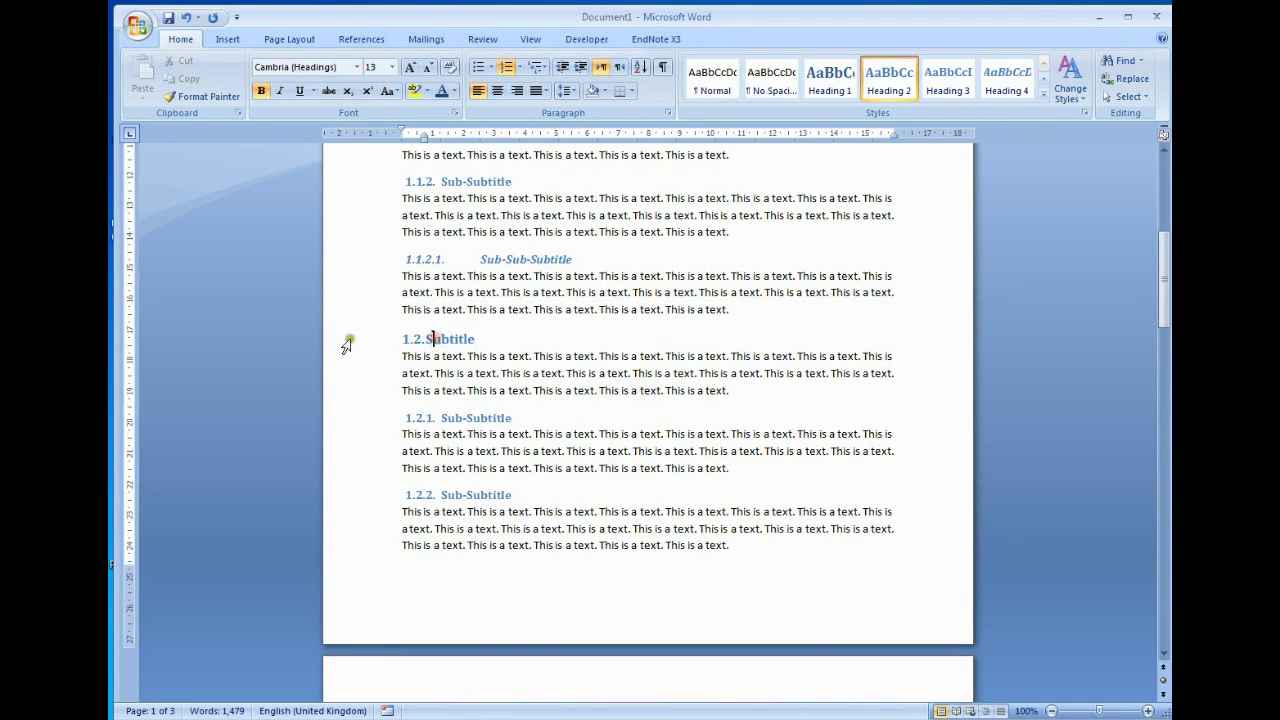
pyautogui.click(210, 100)
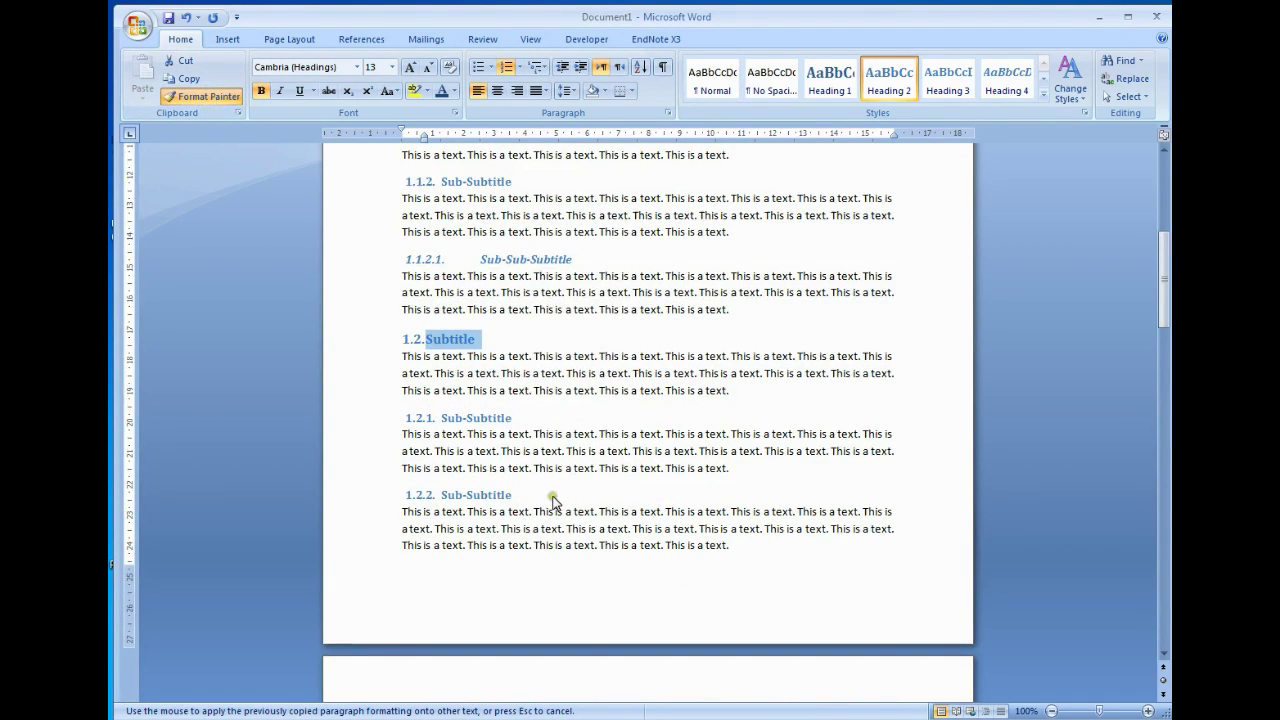
pyautogui.scroll(-5, 423, 597)
pyautogui.scroll(-5, 421, 598)
pyautogui.scroll(-5, 421, 598)
pyautogui.click(368, 457)
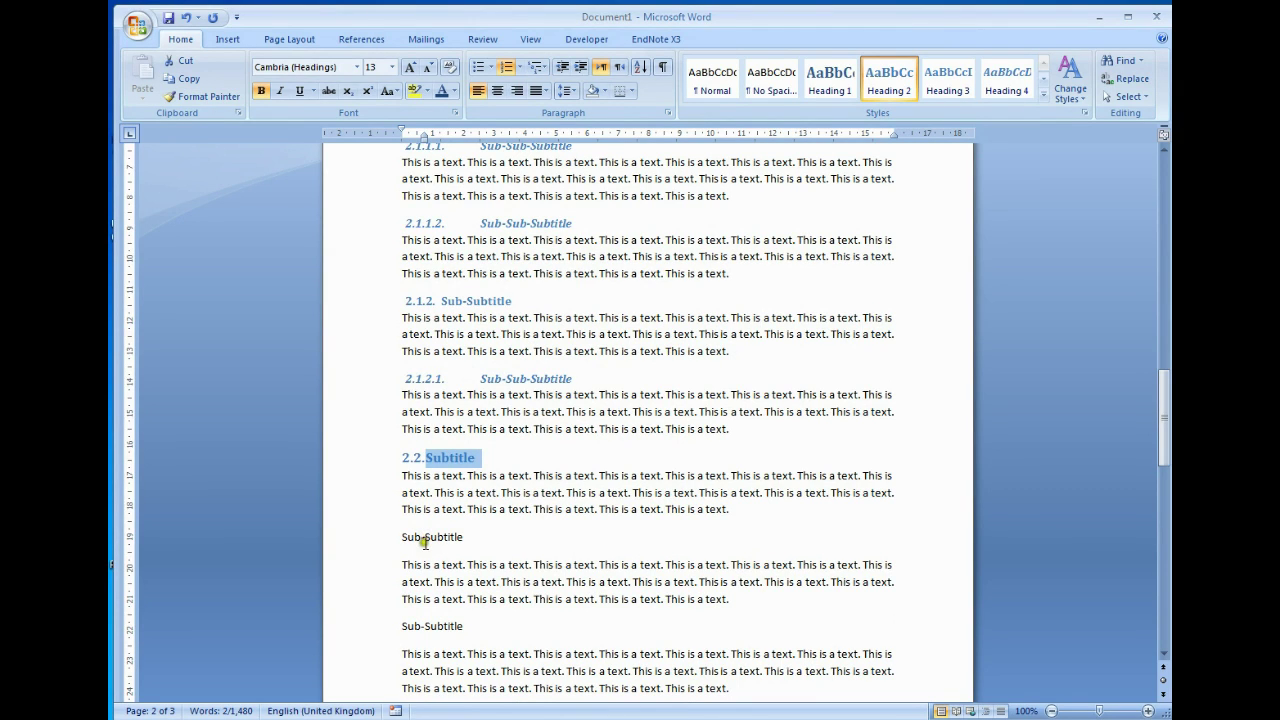
pyautogui.click(409, 537)
# Copy the 2.1.2 heading format onto both plain Sub-Subtitles, numbering them 2.2.1 and 2.2.2
pyautogui.click(428, 537)
pyautogui.scroll(1, 428, 554)
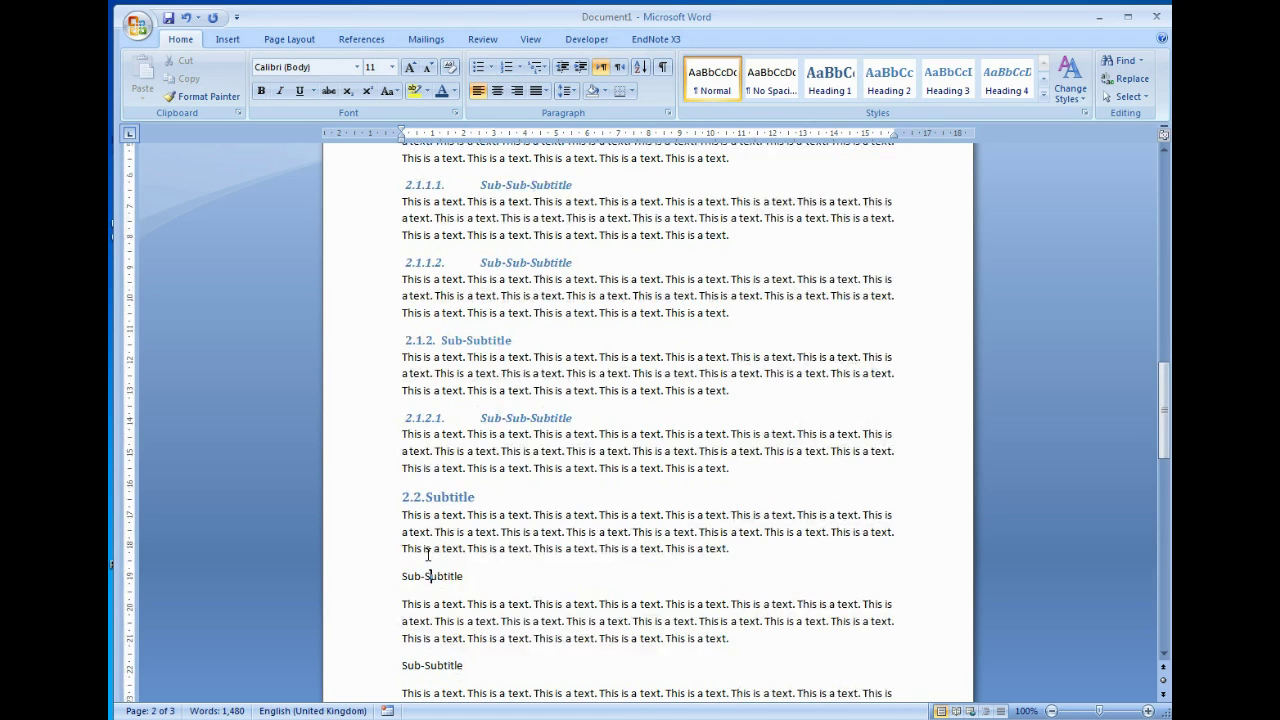
pyautogui.click(349, 345)
pyautogui.click(203, 96)
pyautogui.scroll(-1, 415, 509)
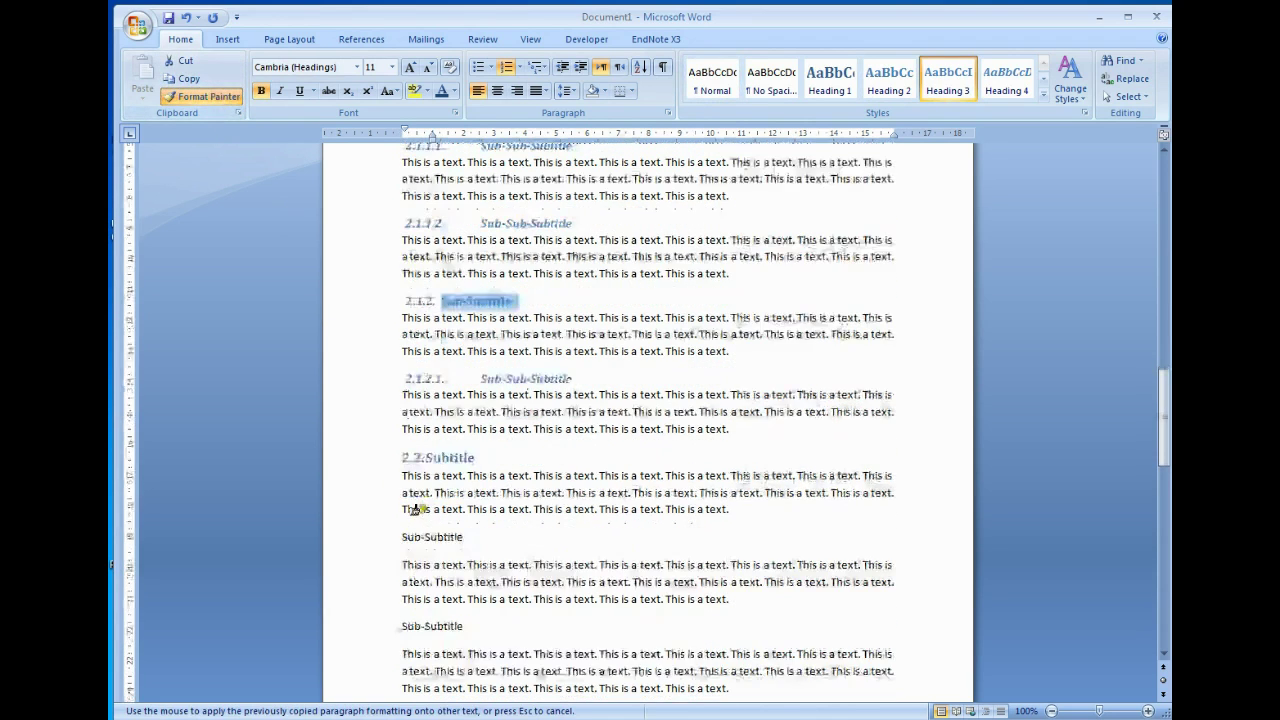
pyautogui.click(375, 543)
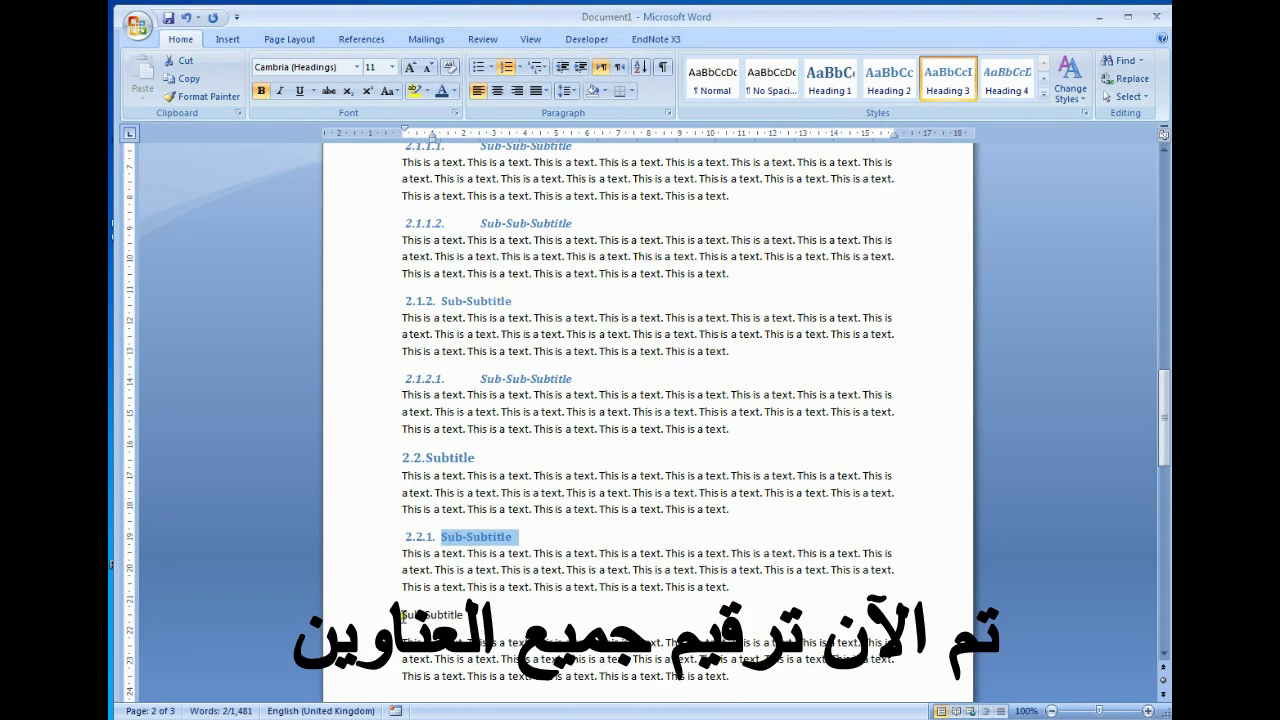
pyautogui.click(203, 96)
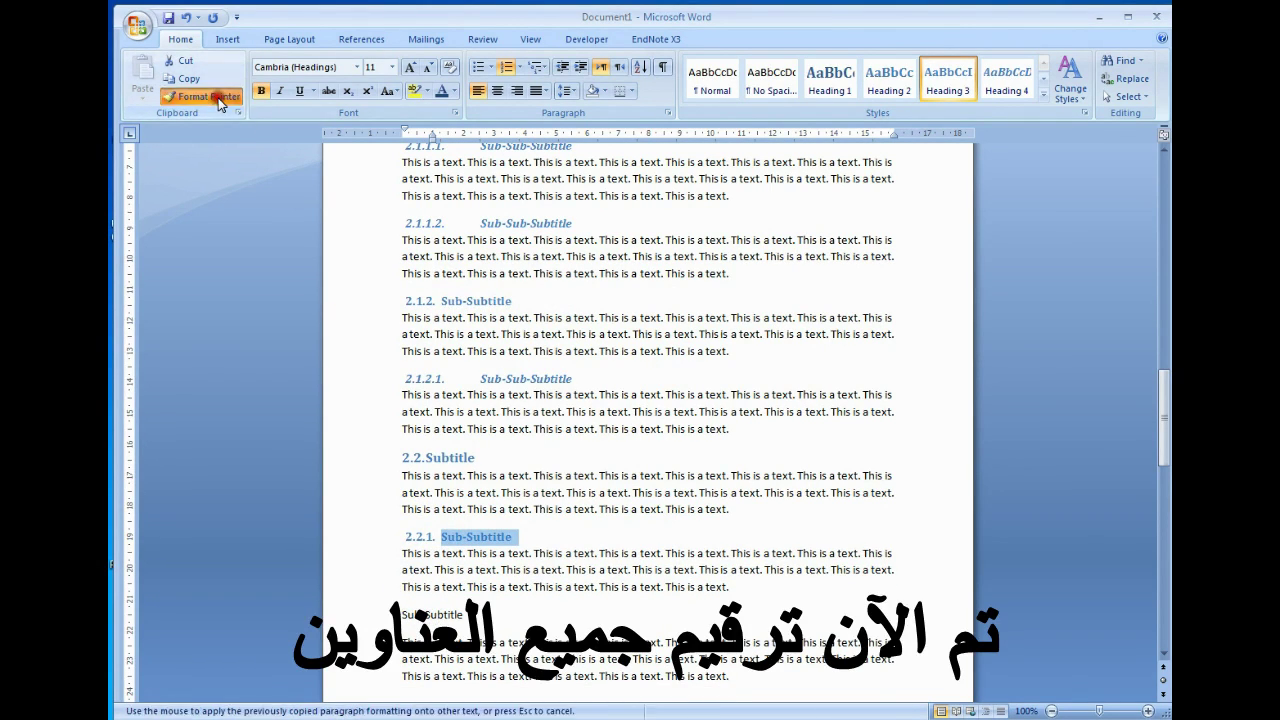
pyautogui.click(369, 618)
pyautogui.scroll(1, 374, 607)
pyautogui.scroll(3, 374, 605)
pyautogui.scroll(4, 378, 590)
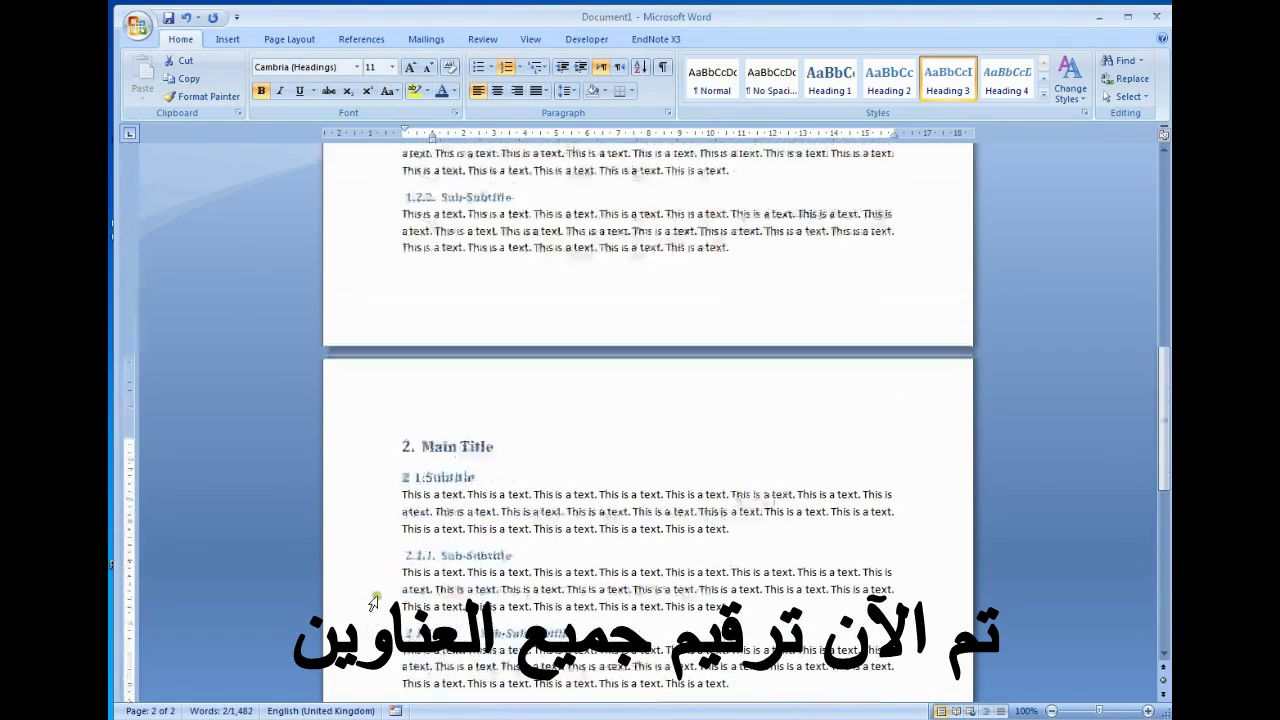
pyautogui.scroll(3, 382, 570)
pyautogui.scroll(4, 385, 550)
# Set the first main title's numbering value to 3 with Set Numbering Value
pyautogui.scroll(4, 386, 535)
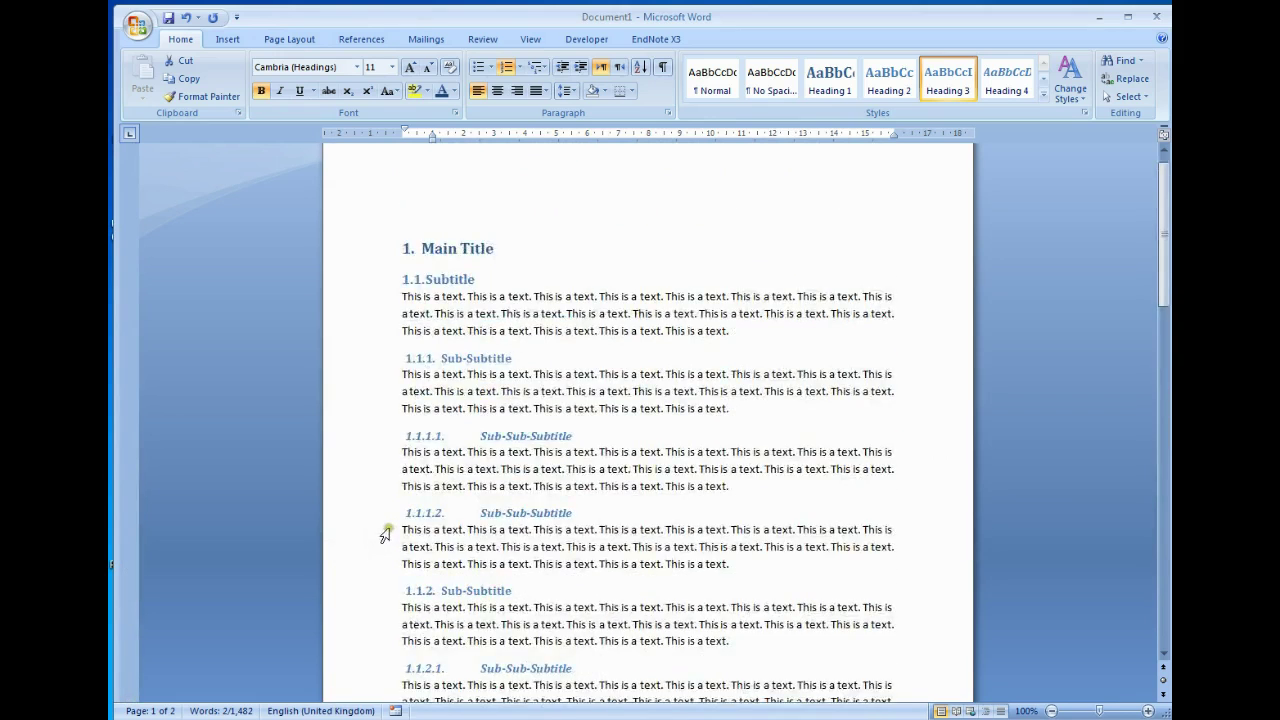
pyautogui.scroll(1, 386, 525)
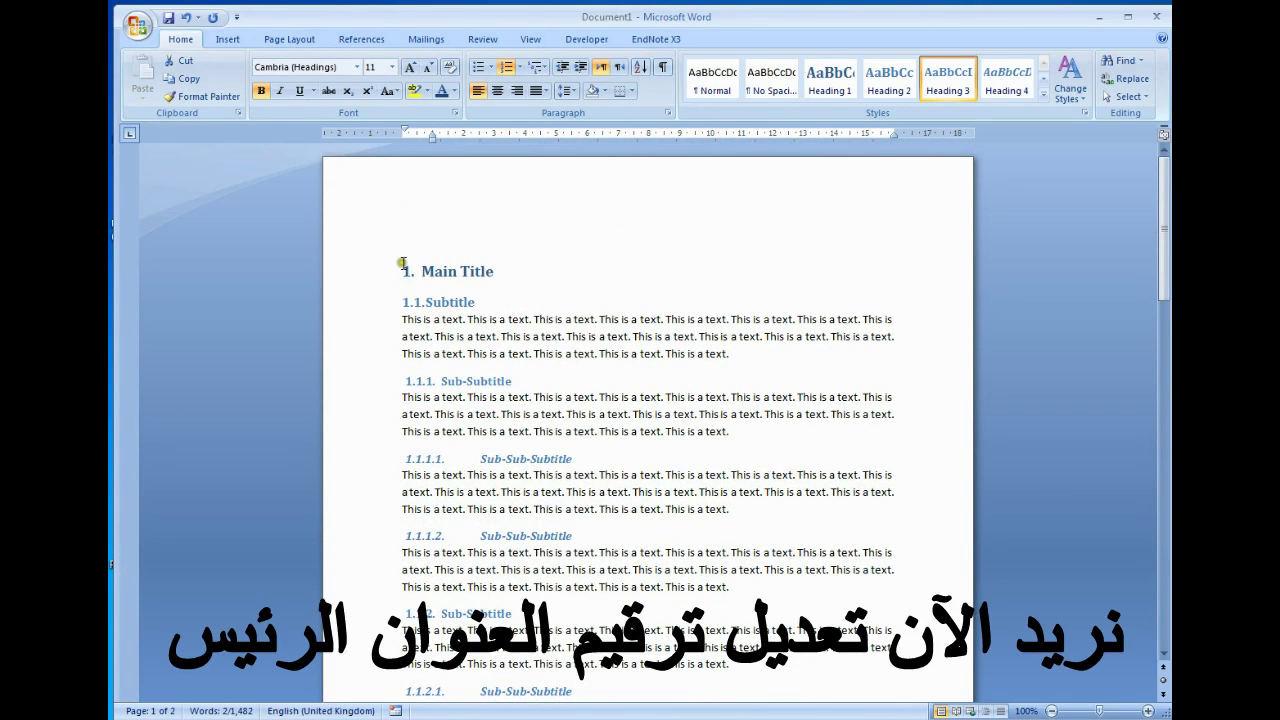
pyautogui.click(408, 268)
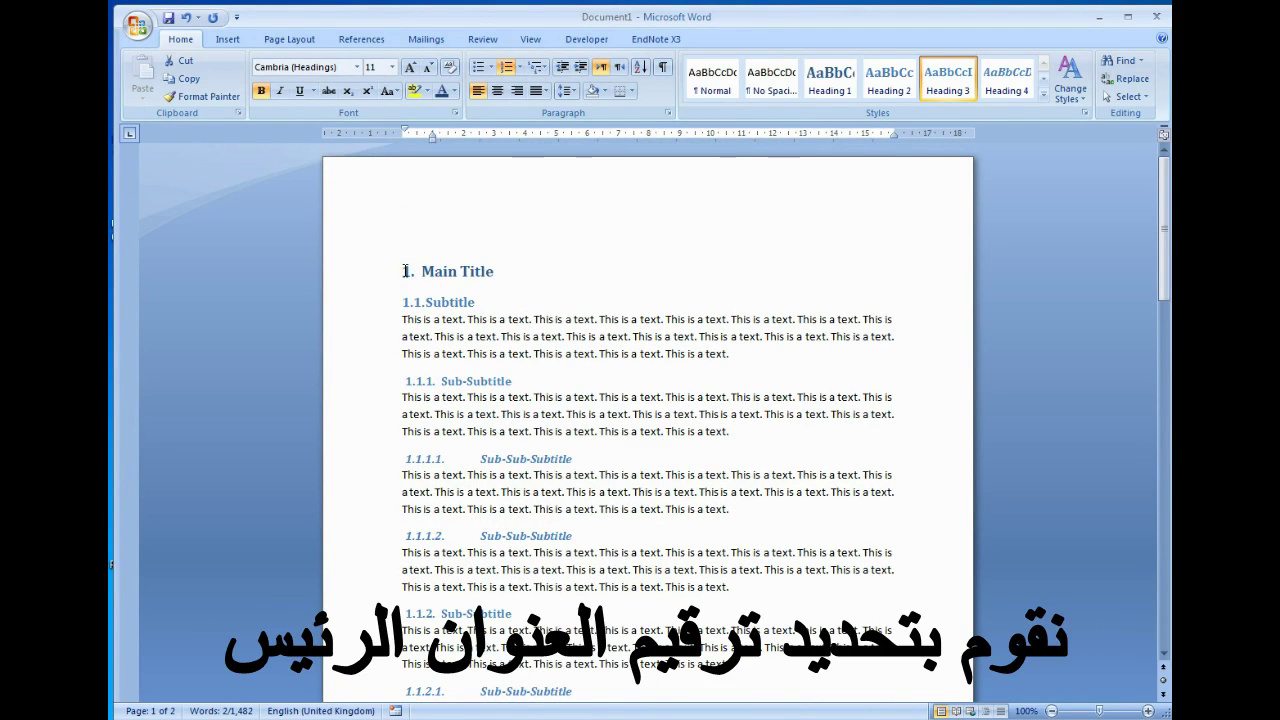
pyautogui.click(405, 270)
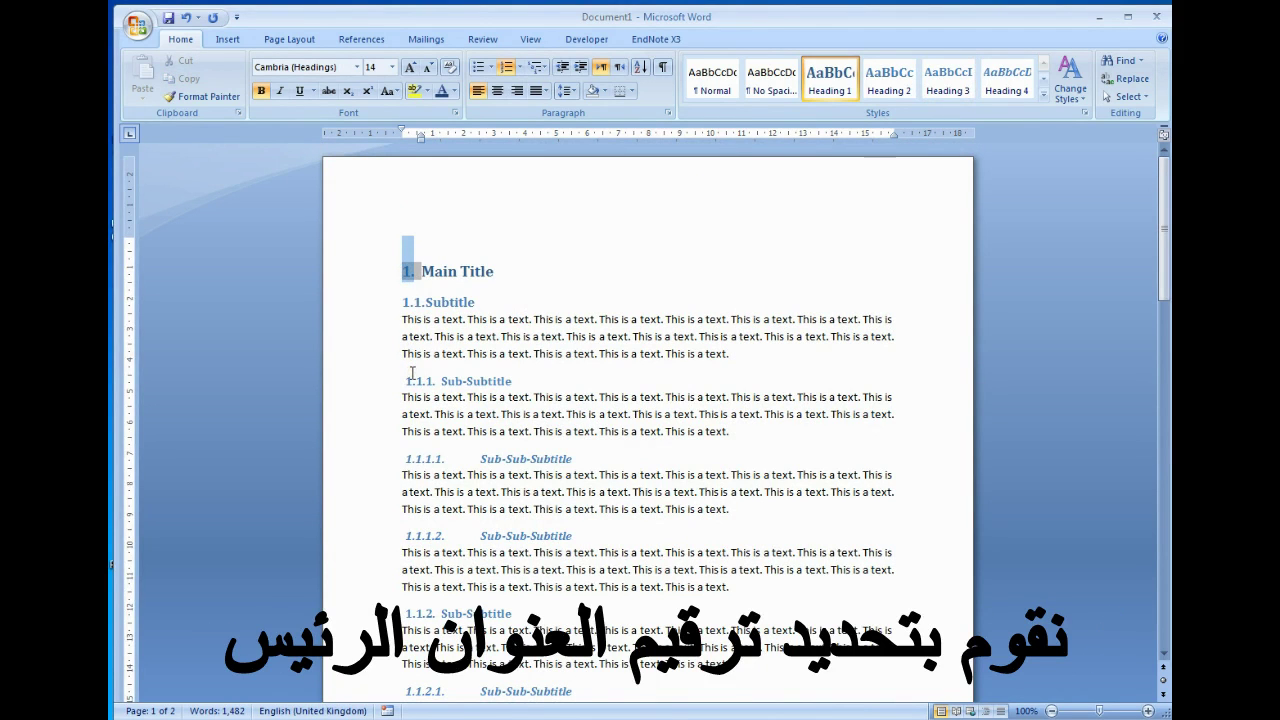
pyautogui.rightClick(407, 272)
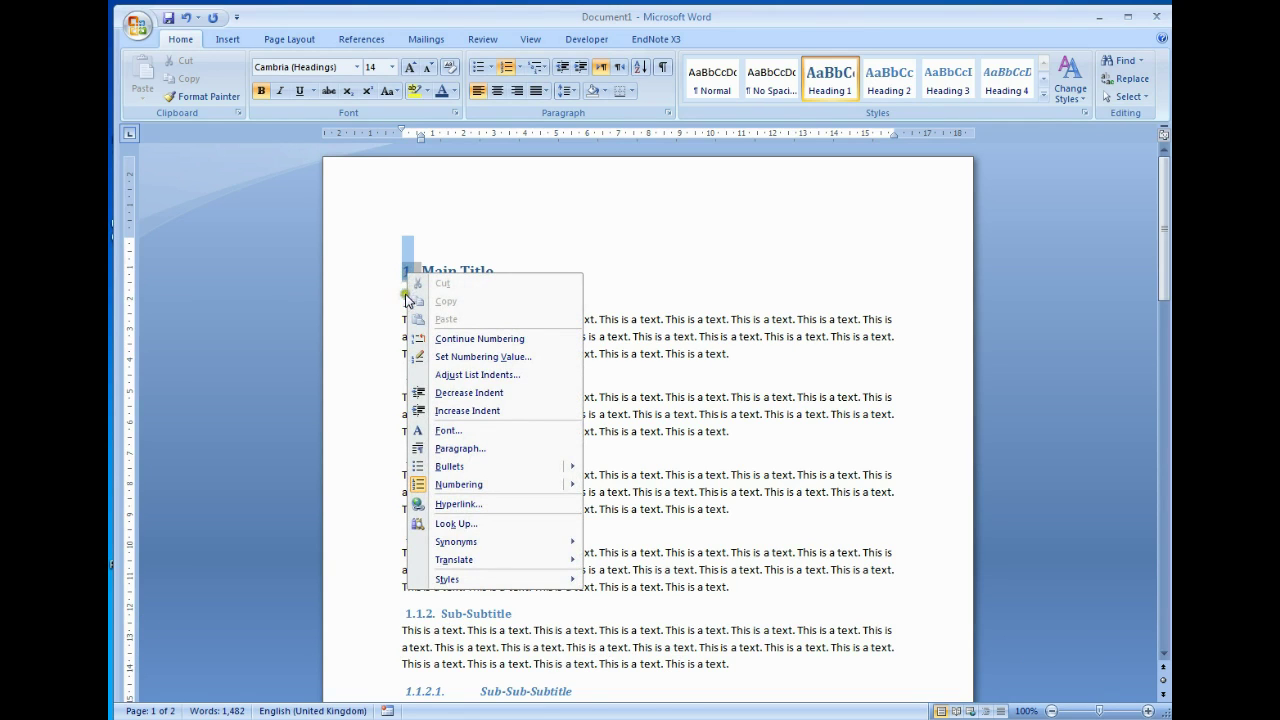
pyautogui.click(460, 356)
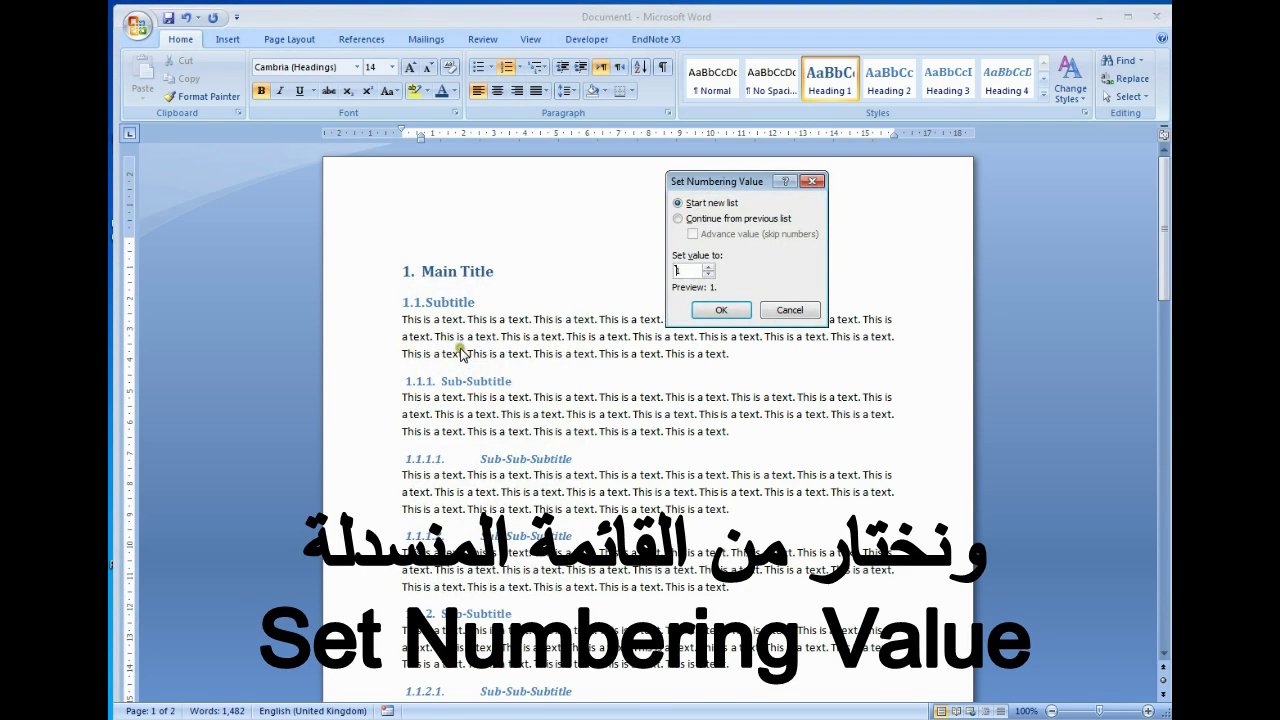
pyautogui.click(709, 267)
pyautogui.click(708, 268)
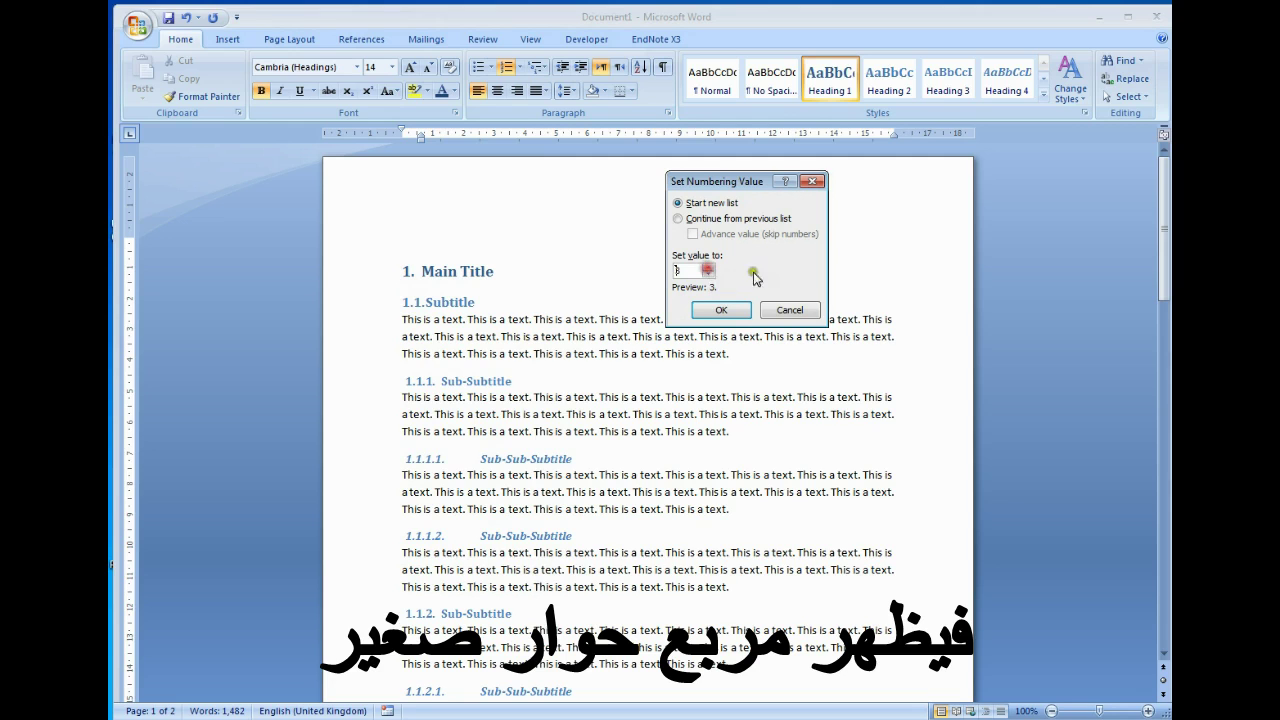
pyautogui.click(721, 311)
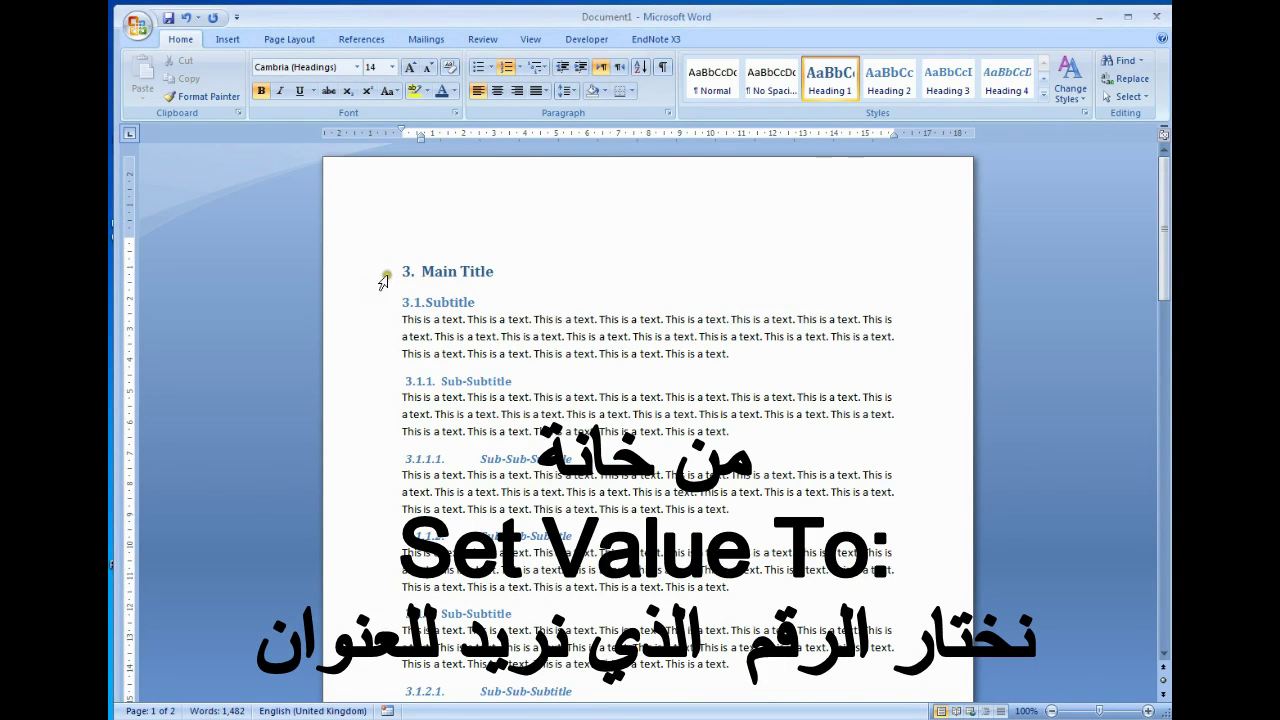
# Scroll through the renumbered sections 3 and 4, then select the first title's number 3
pyautogui.scroll(-3, 380, 375)
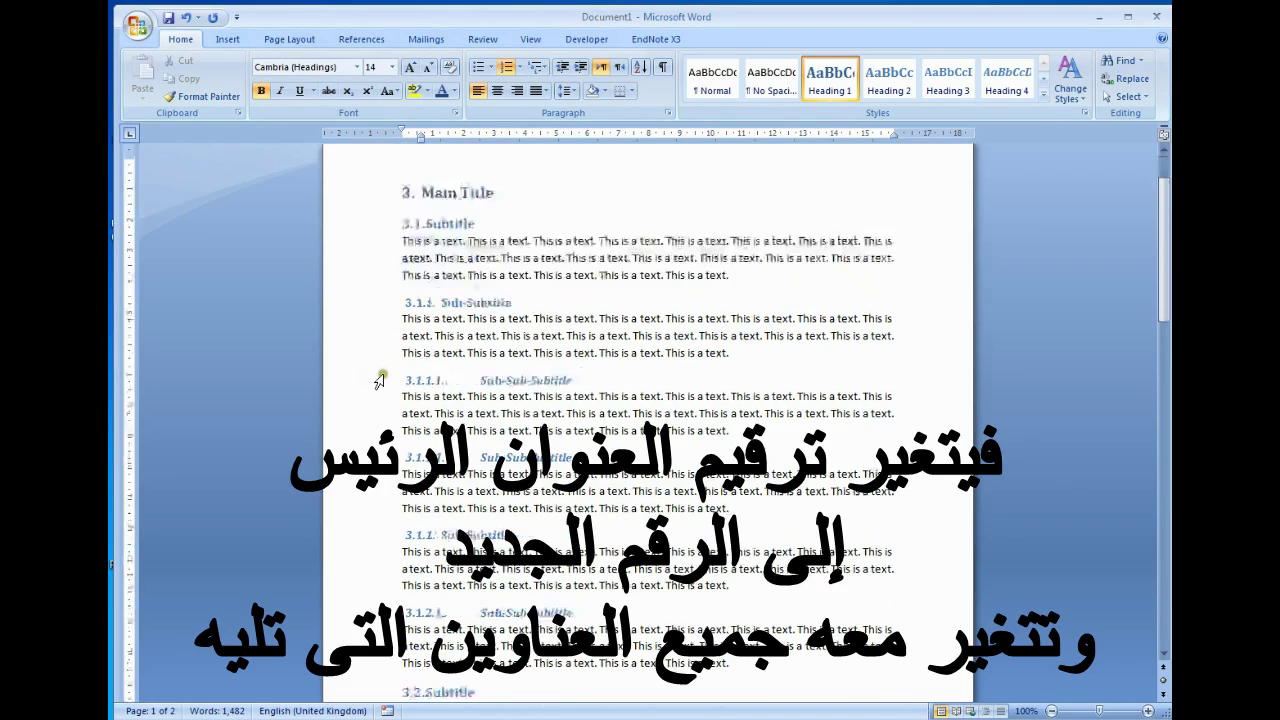
pyautogui.scroll(-6, 380, 383)
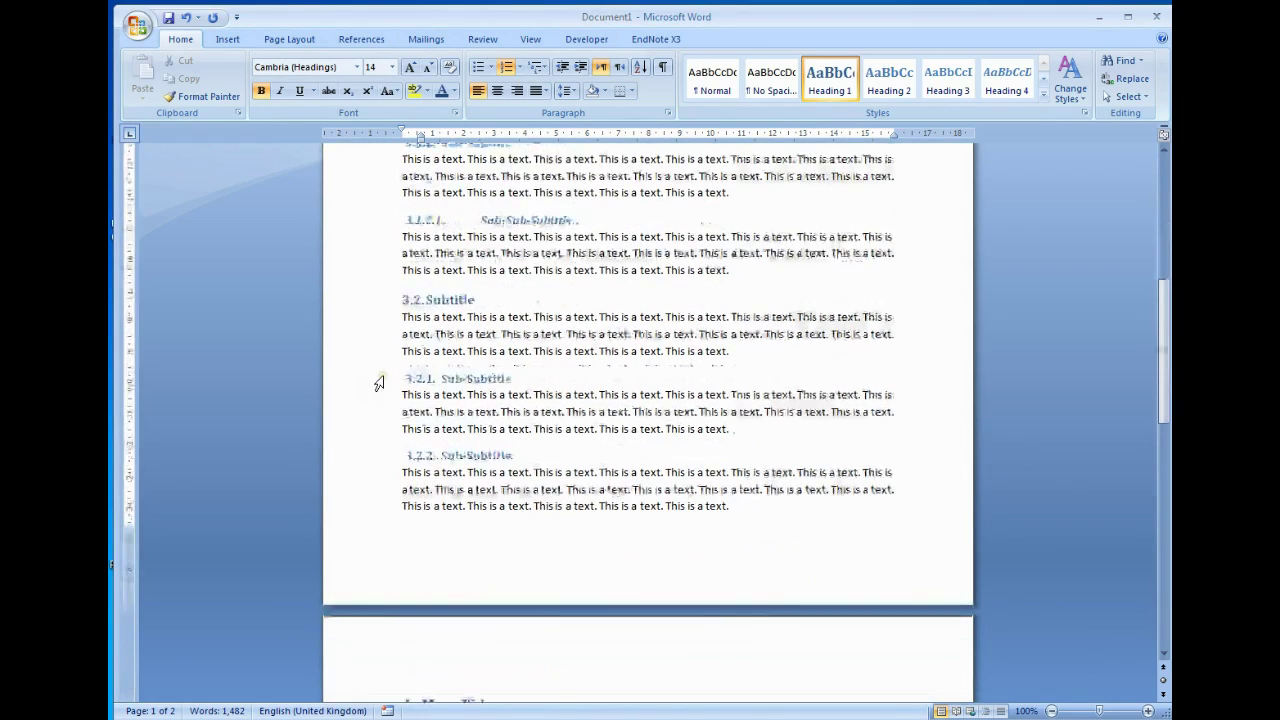
pyautogui.scroll(-3, 380, 383)
pyautogui.scroll(-2, 379, 383)
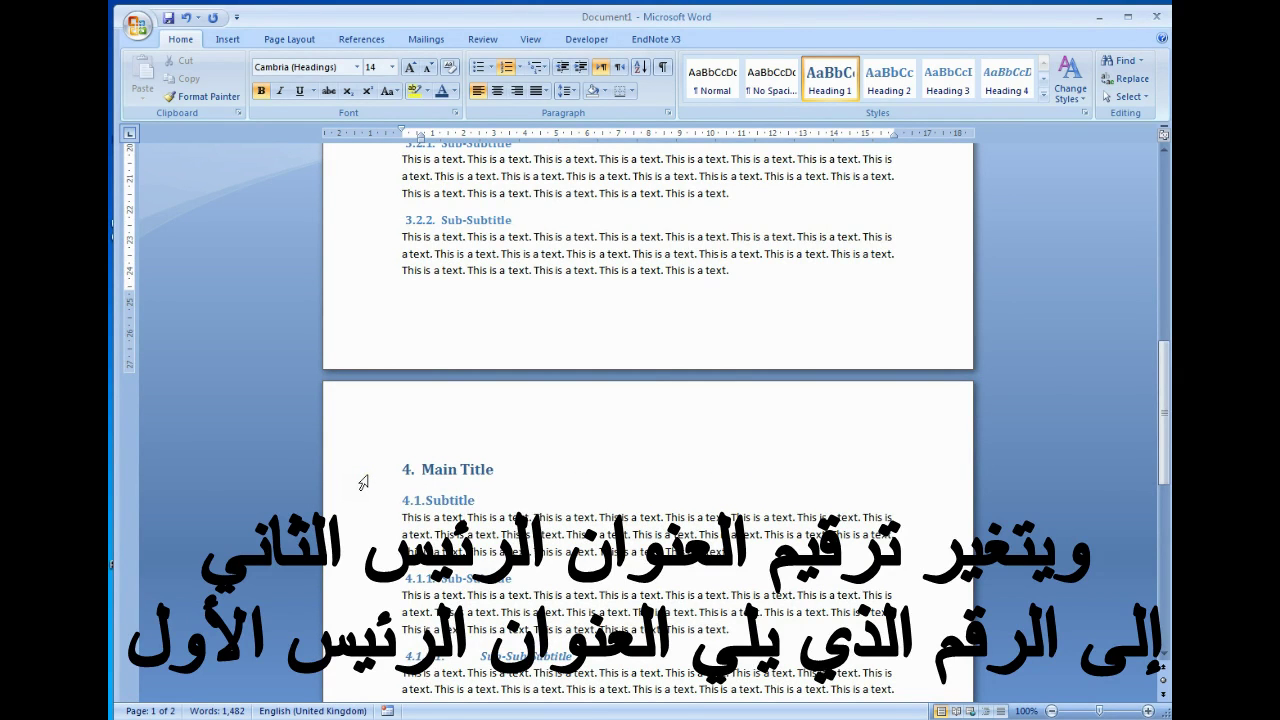
pyautogui.scroll(-4, 363, 483)
pyautogui.scroll(-4, 363, 483)
pyautogui.scroll(-2, 363, 483)
pyautogui.scroll(-2, 363, 483)
pyautogui.scroll(5, 363, 483)
pyautogui.scroll(5, 363, 483)
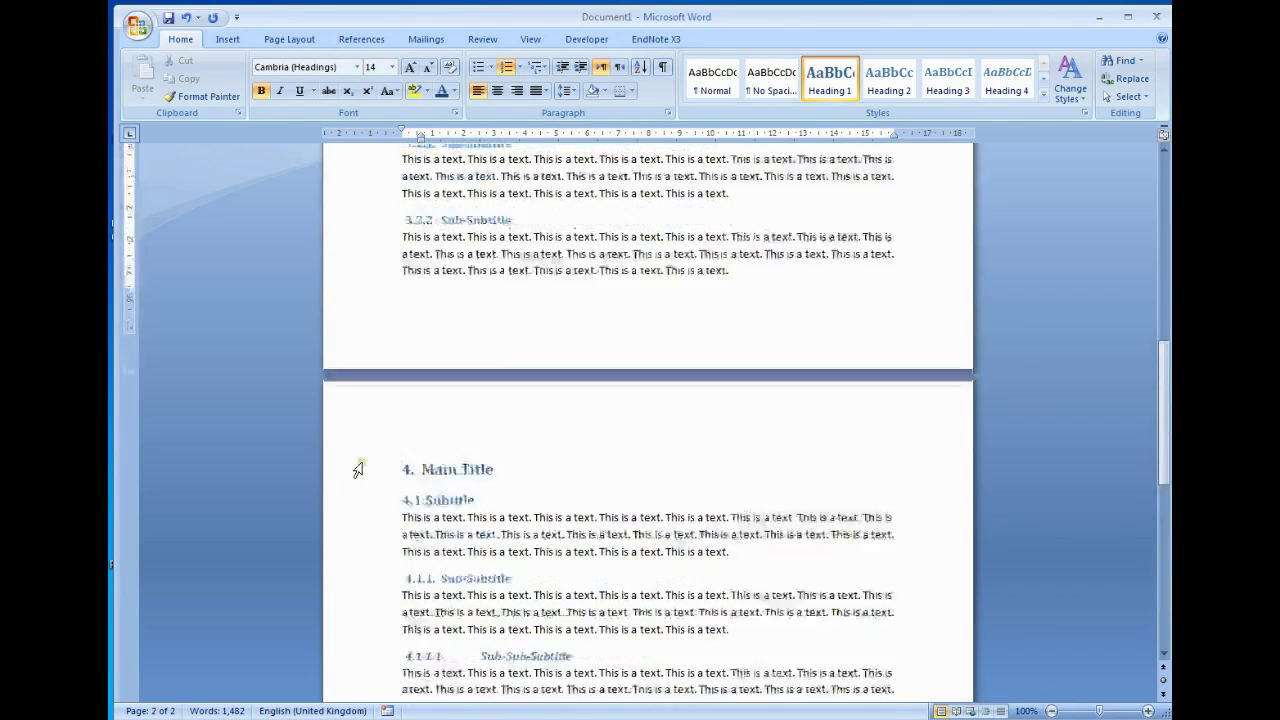
pyautogui.scroll(7, 358, 468)
pyautogui.scroll(4, 358, 468)
pyautogui.scroll(3, 358, 470)
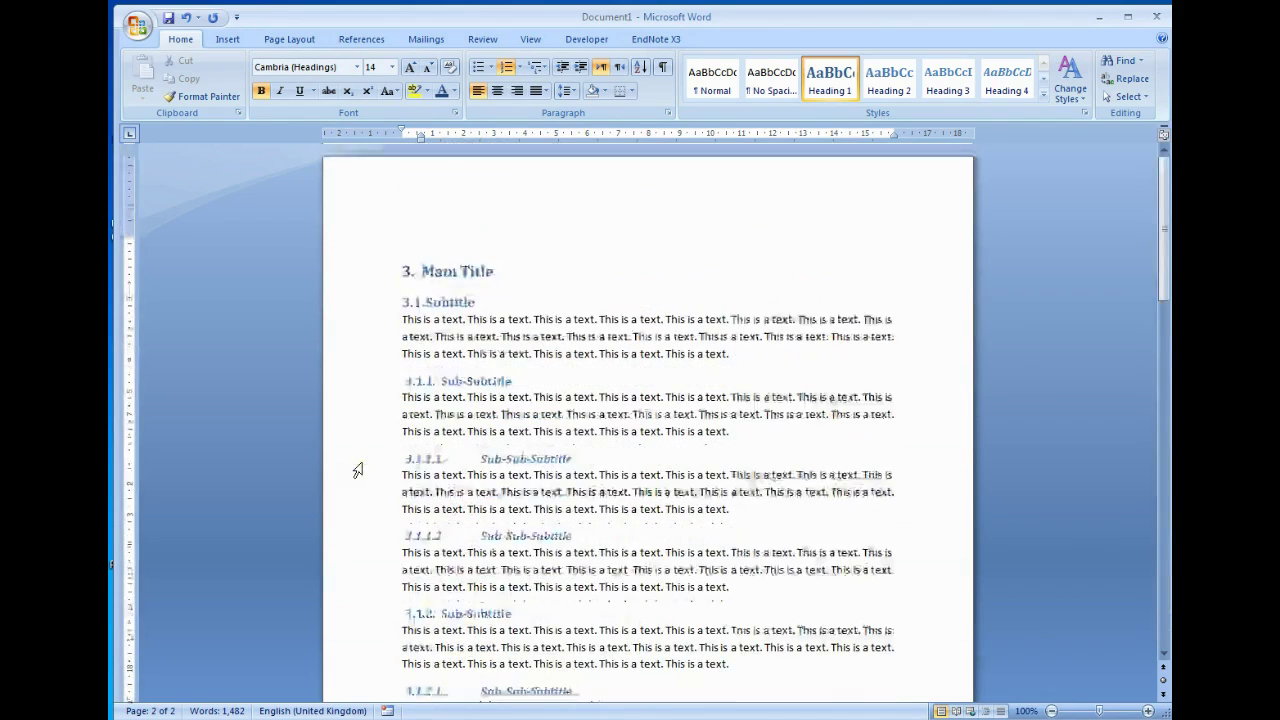
pyautogui.click(403, 272)
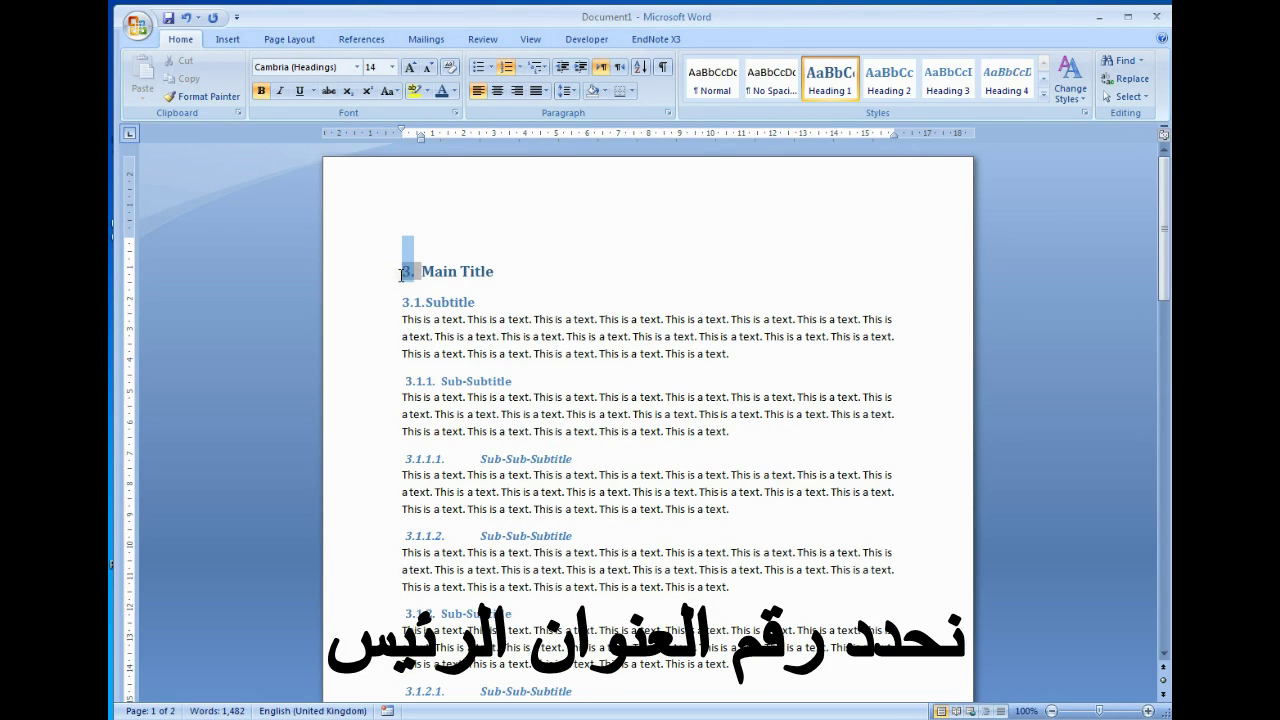
# Add 'Chapter' before the level 1 number in a new multilevel list, giving 'Chapter 3. Main Title'
pyautogui.click(514, 274)
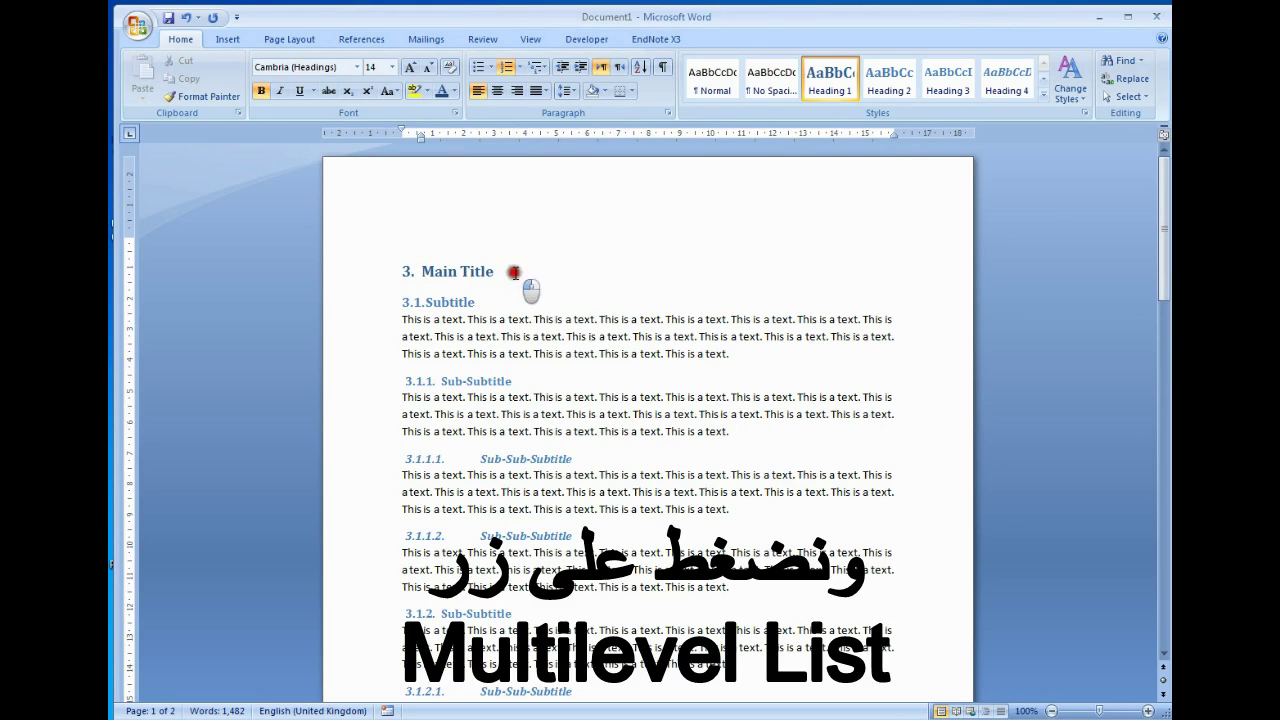
pyautogui.click(537, 67)
pyautogui.click(631, 512)
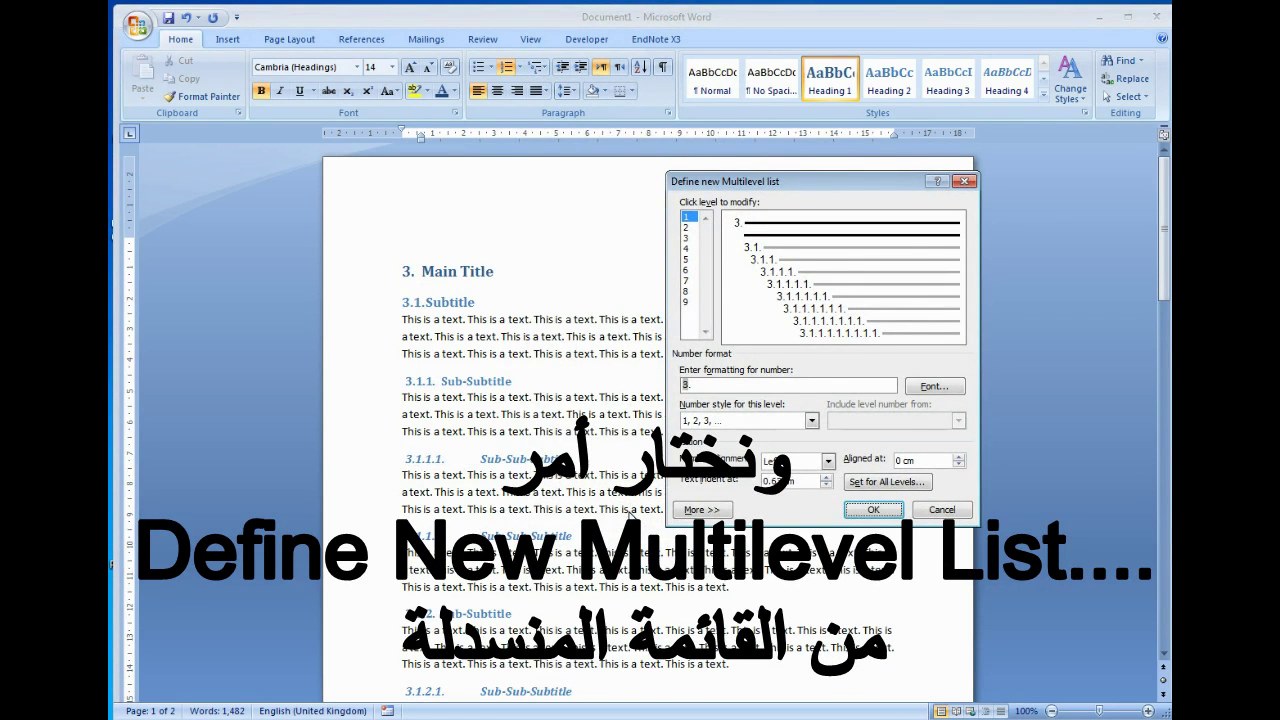
pyautogui.moveTo(816, 181); pyautogui.dragTo(762, 170)
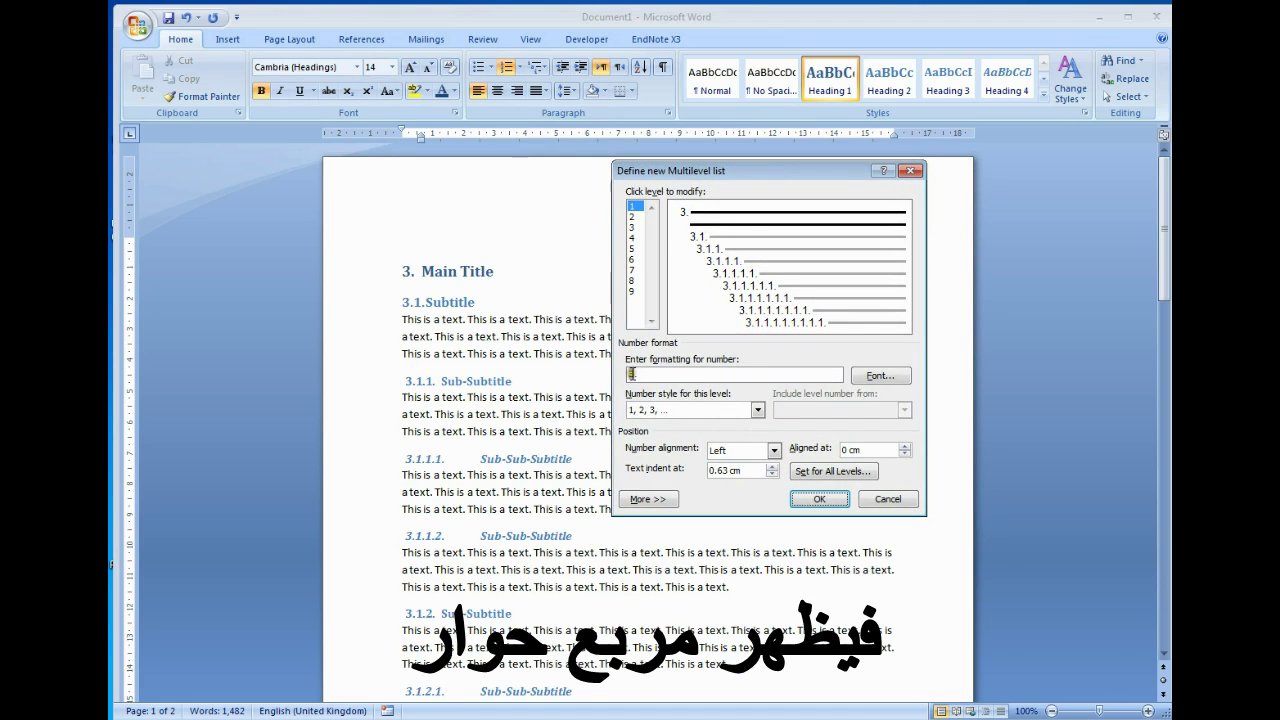
pyautogui.click(631, 374)
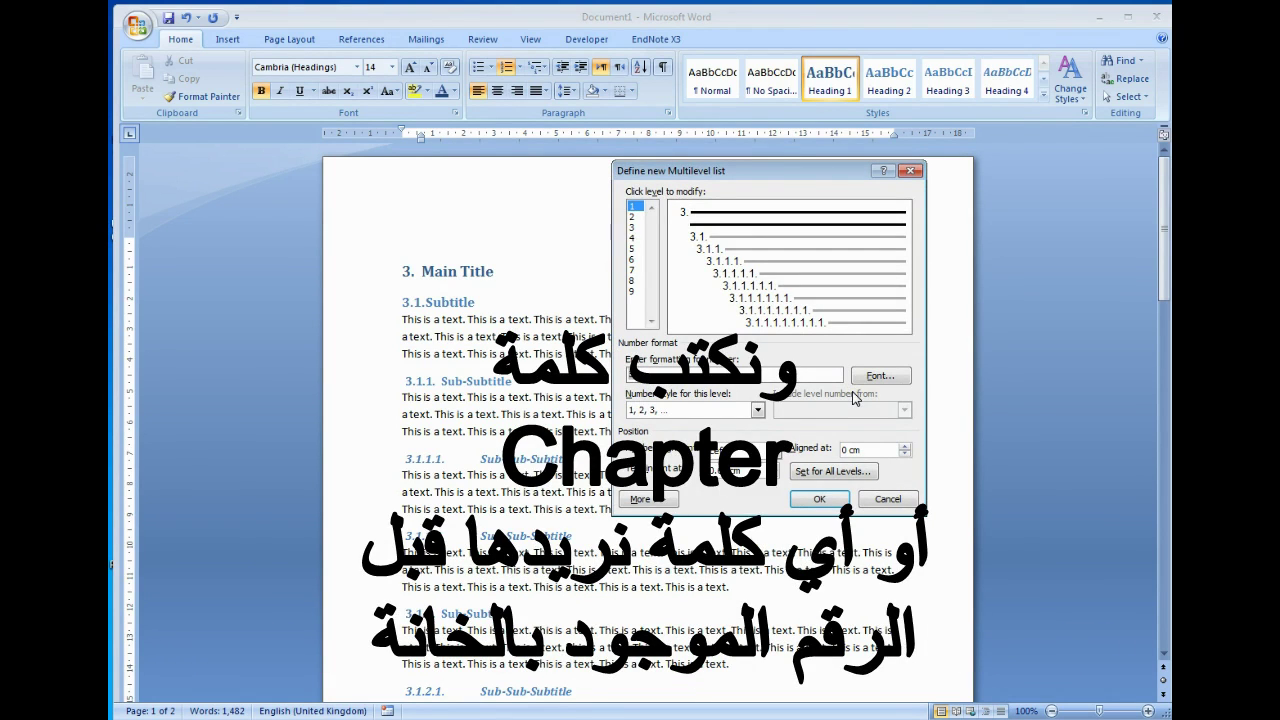
pyautogui.write('Chapter')
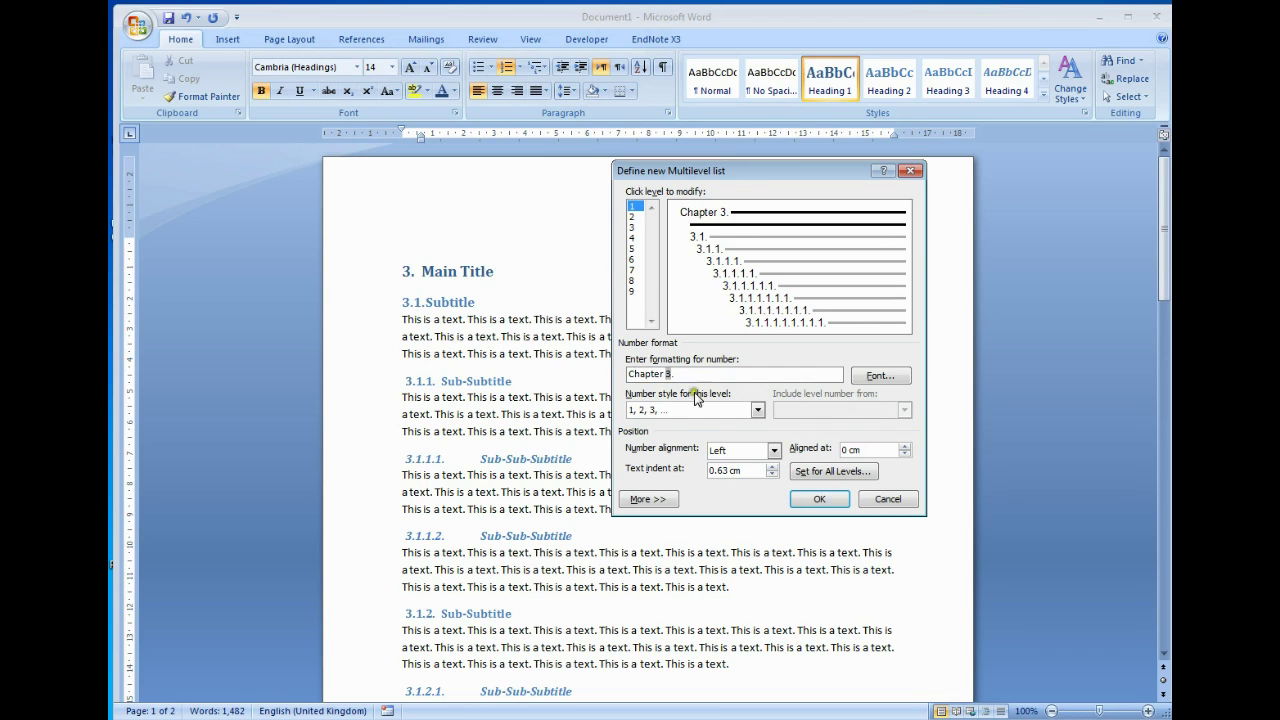
pyautogui.click(812, 500)
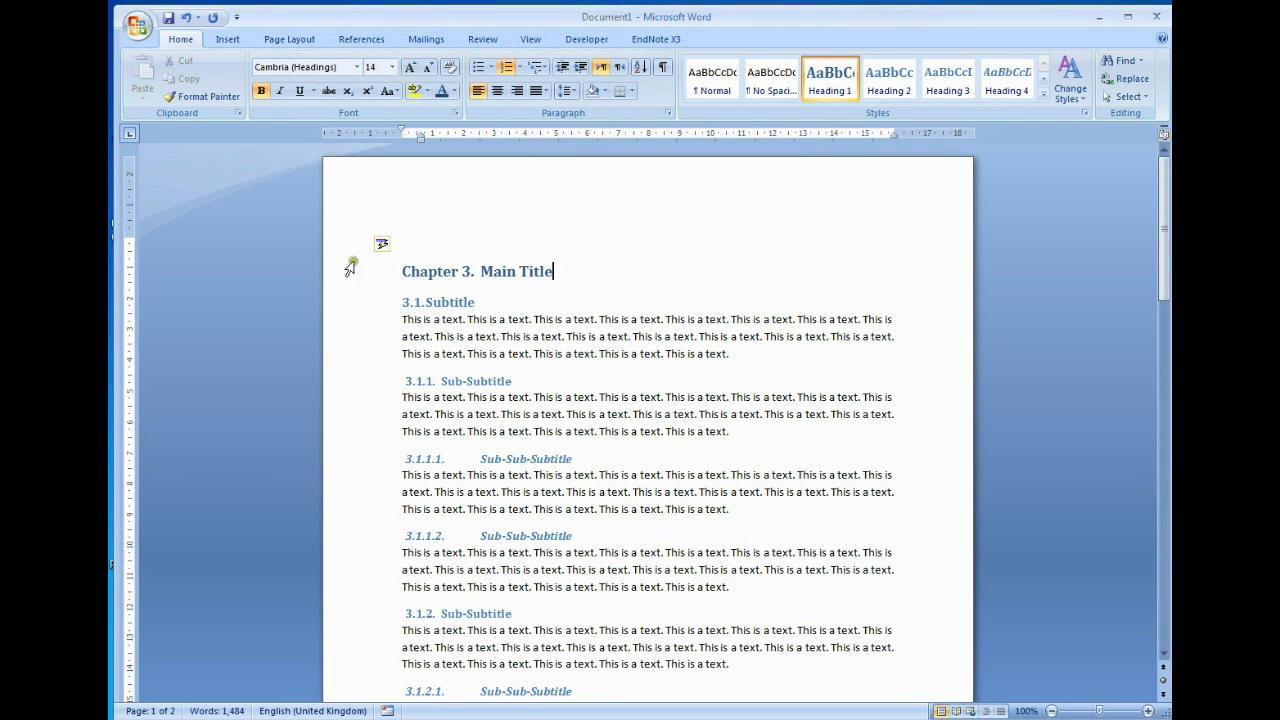
pyautogui.moveTo(392, 250)
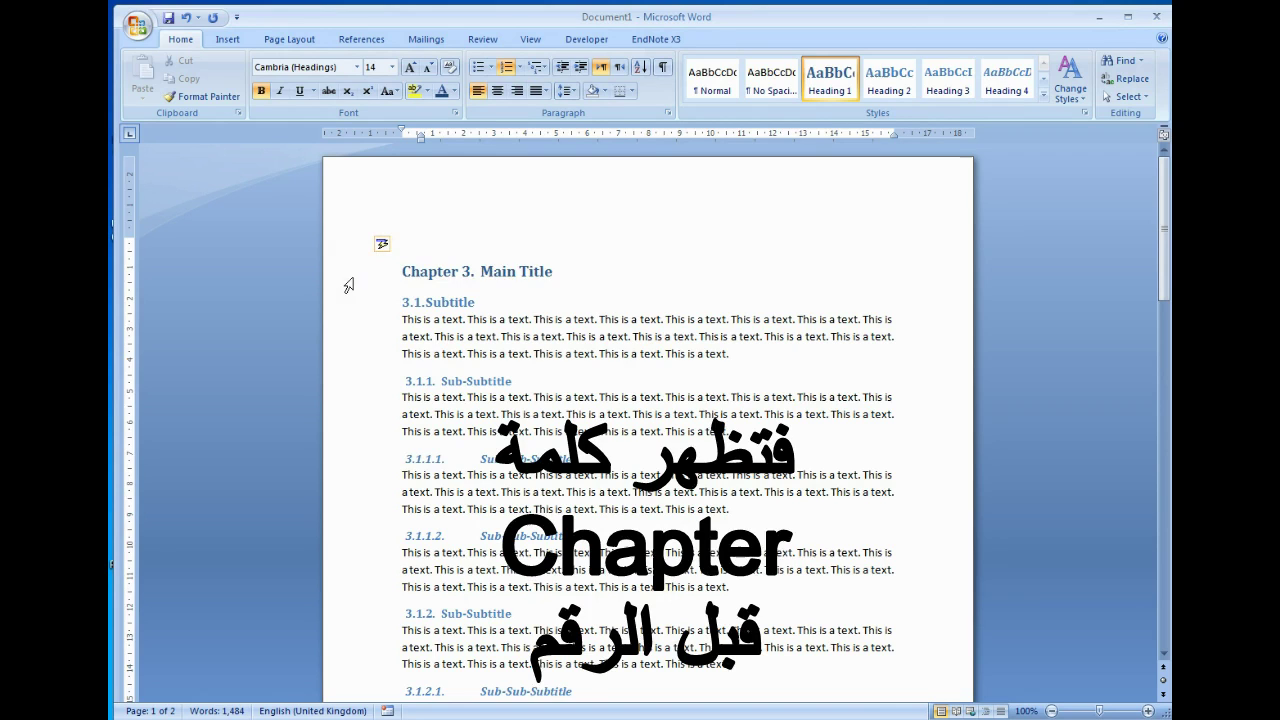
pyautogui.hotkey('shift', 'Home')
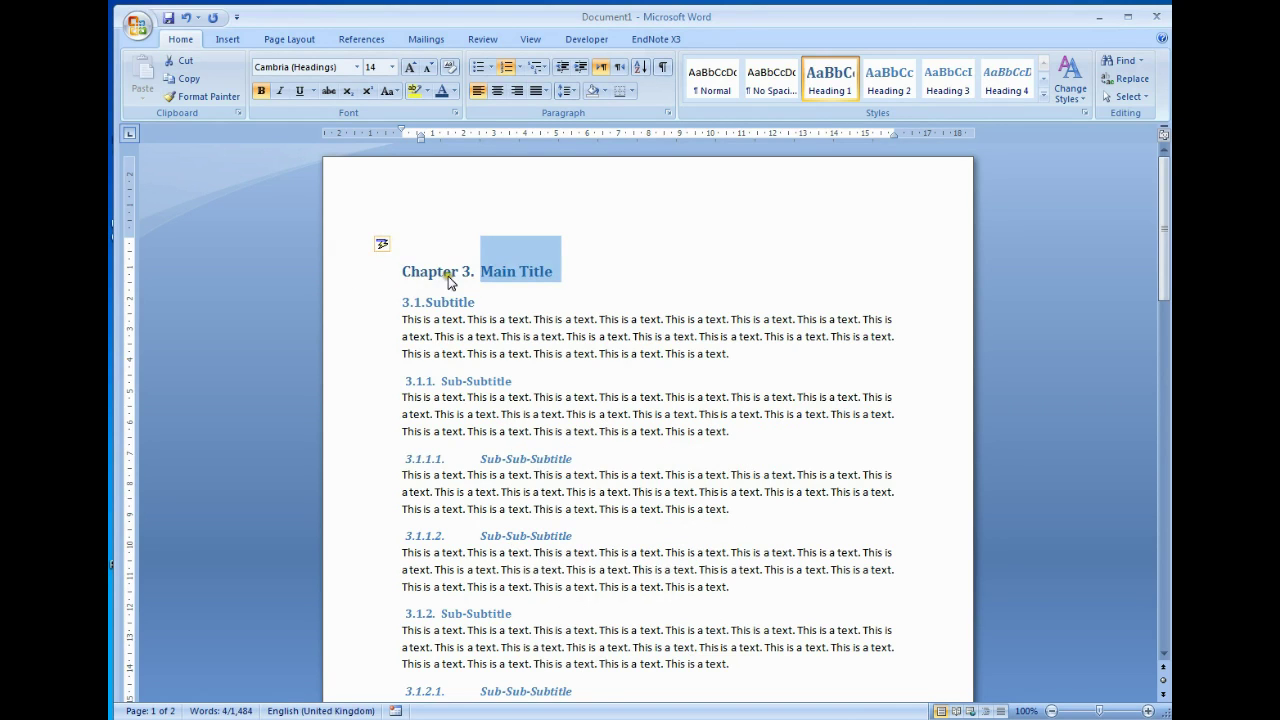
# Open Define New Multilevel List and browse the level 1 number styles without changing them
pyautogui.click(499, 354)
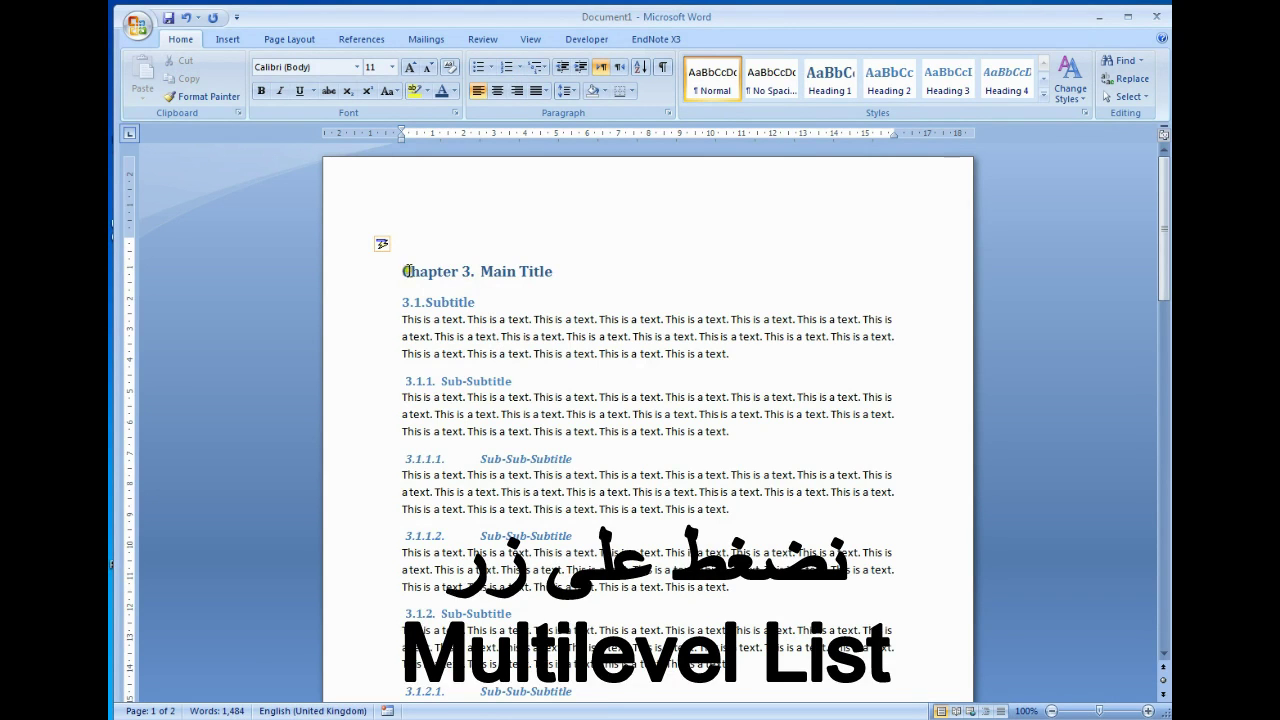
pyautogui.click(540, 67)
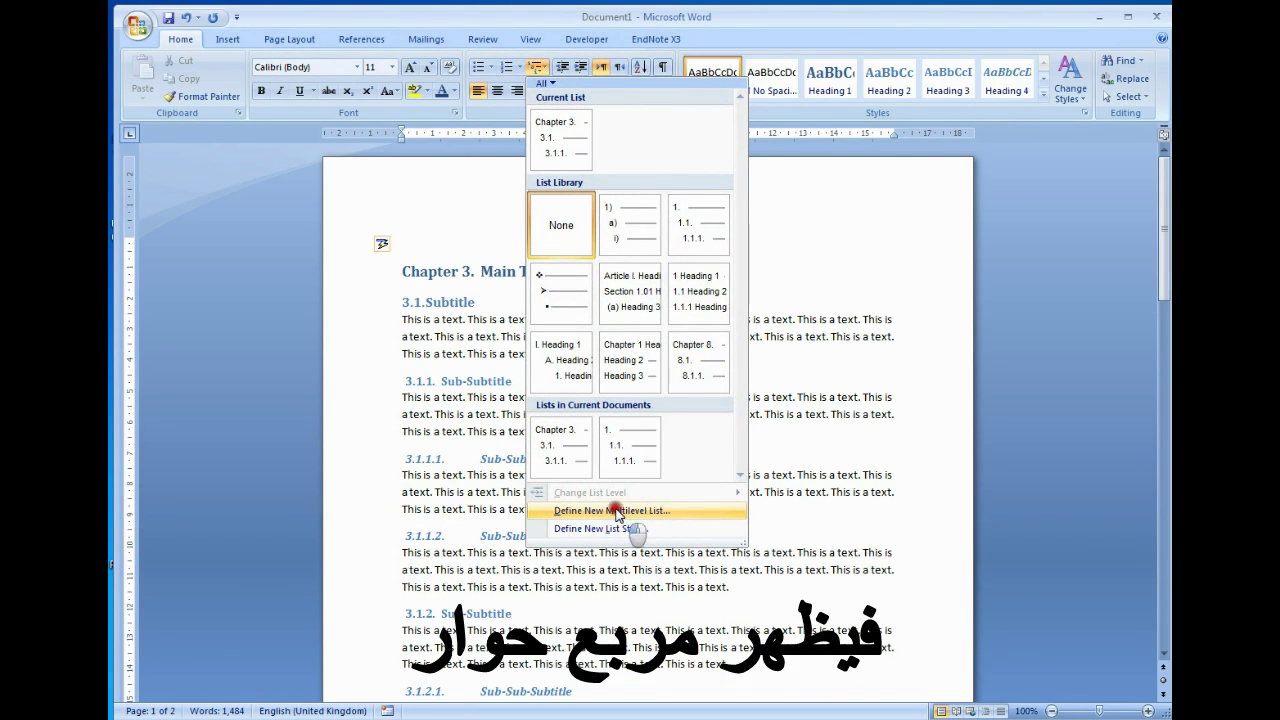
pyautogui.click(614, 511)
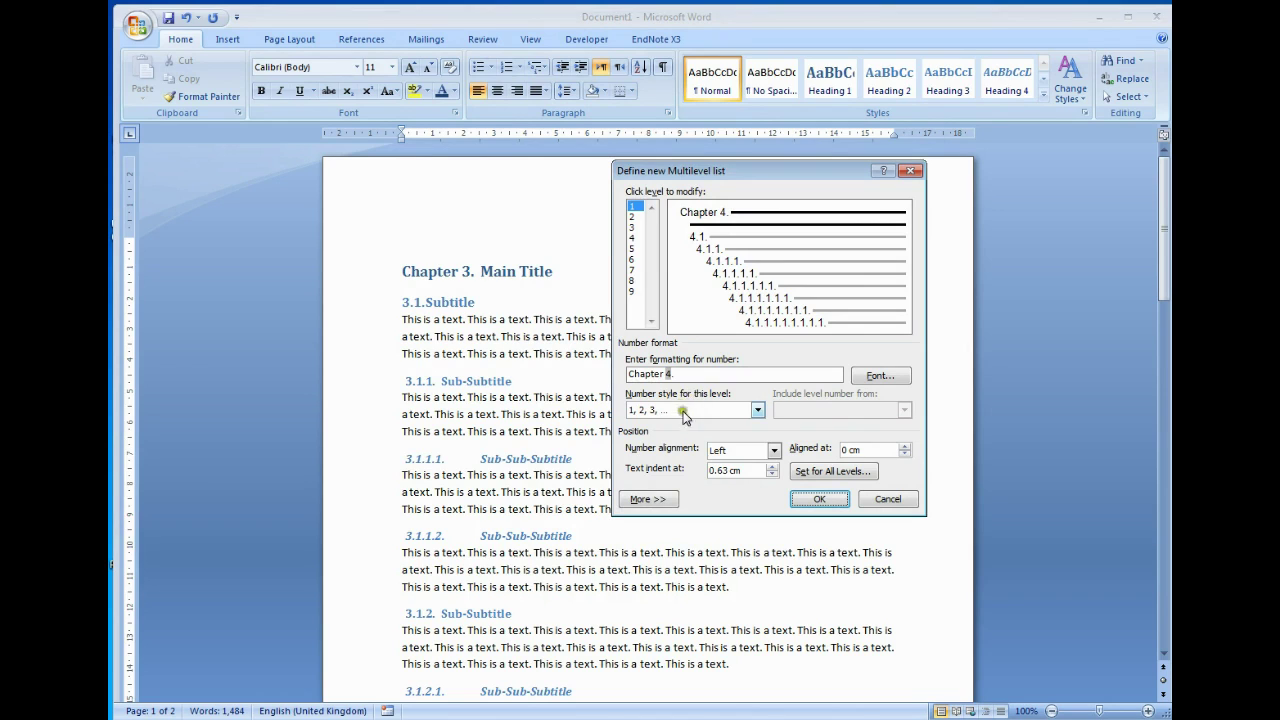
pyautogui.click(757, 413)
pyautogui.moveTo(758, 432); pyautogui.dragTo(760, 462)
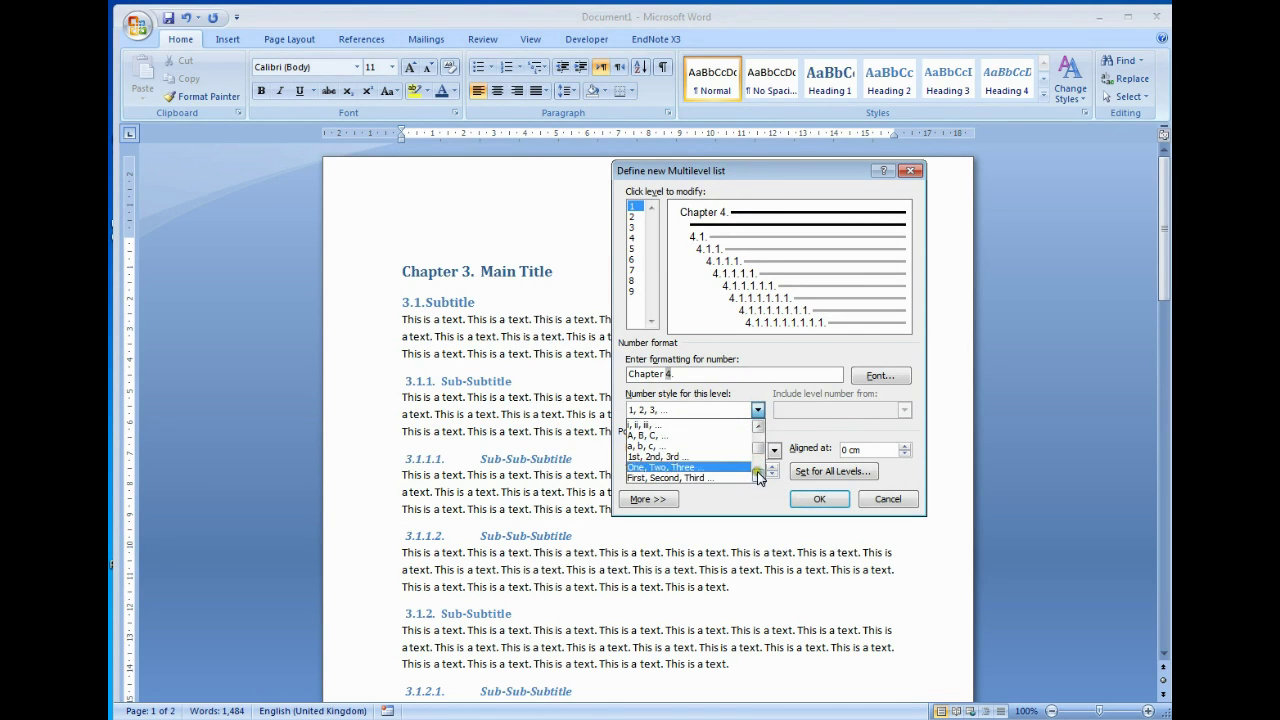
pyautogui.click(760, 476)
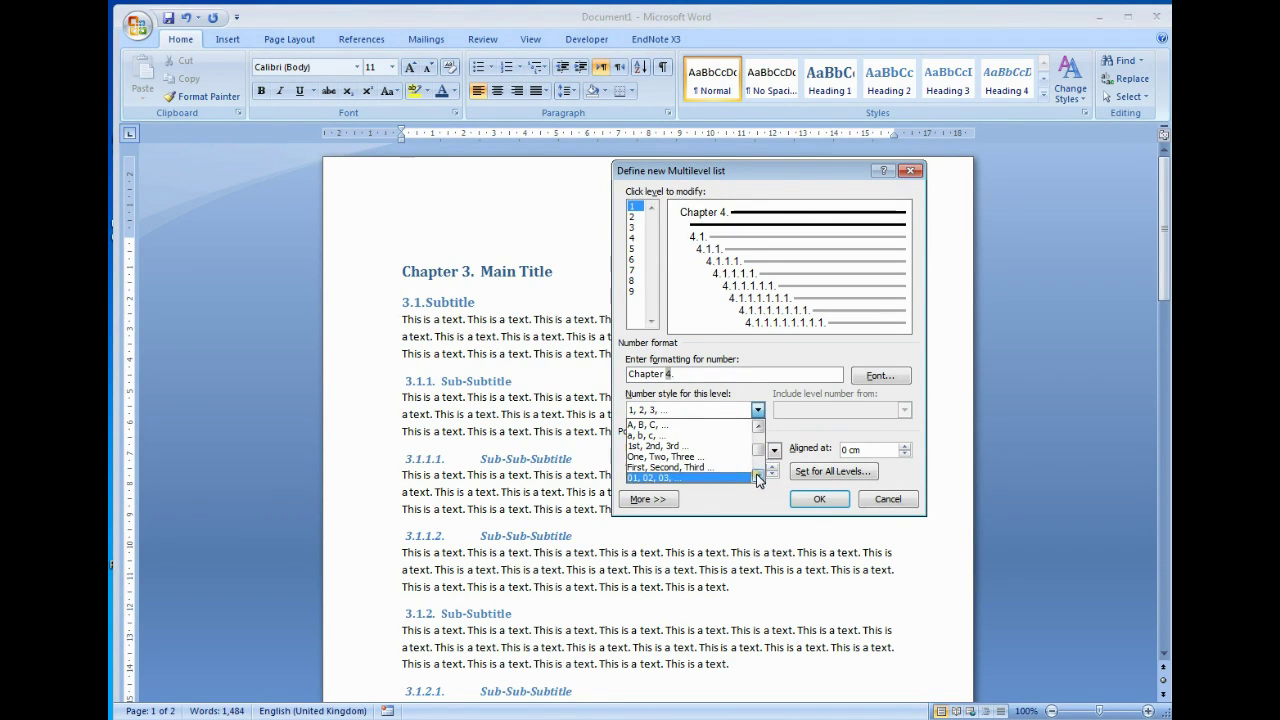
pyautogui.click(695, 505)
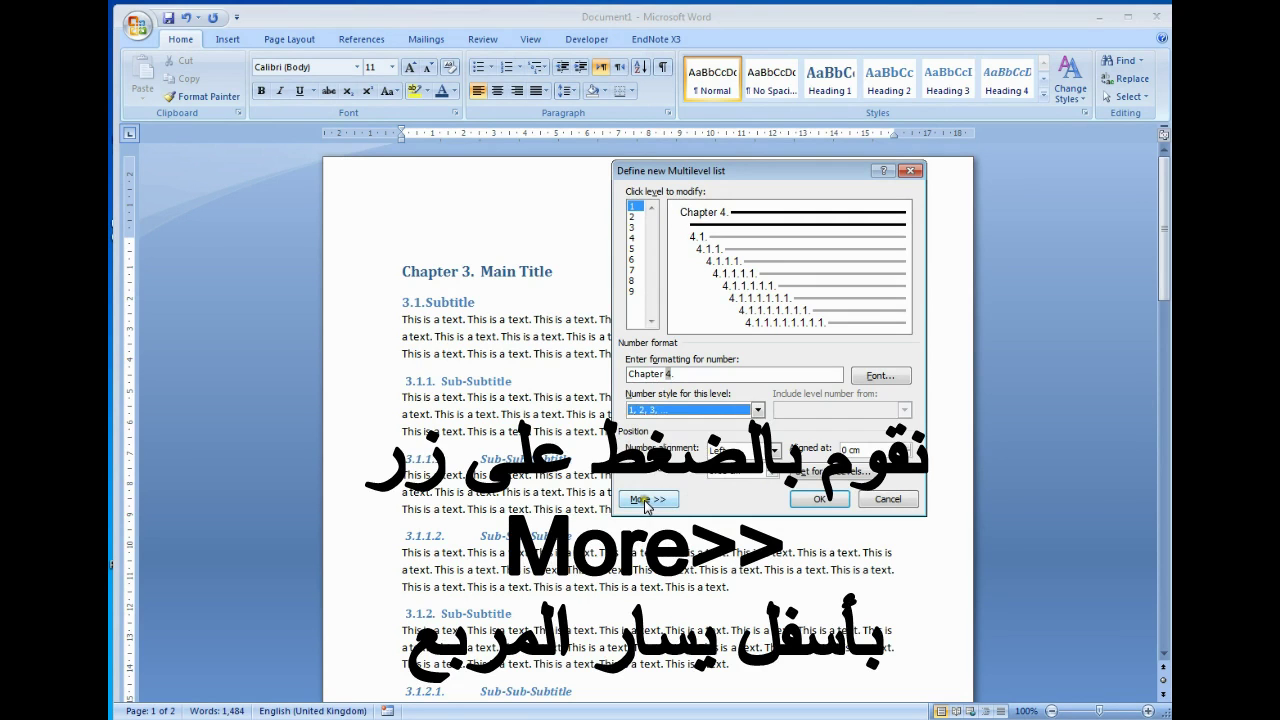
# Set the level 1 number style to 'One, Two, Three', applied to selected text only
pyautogui.click(645, 500)
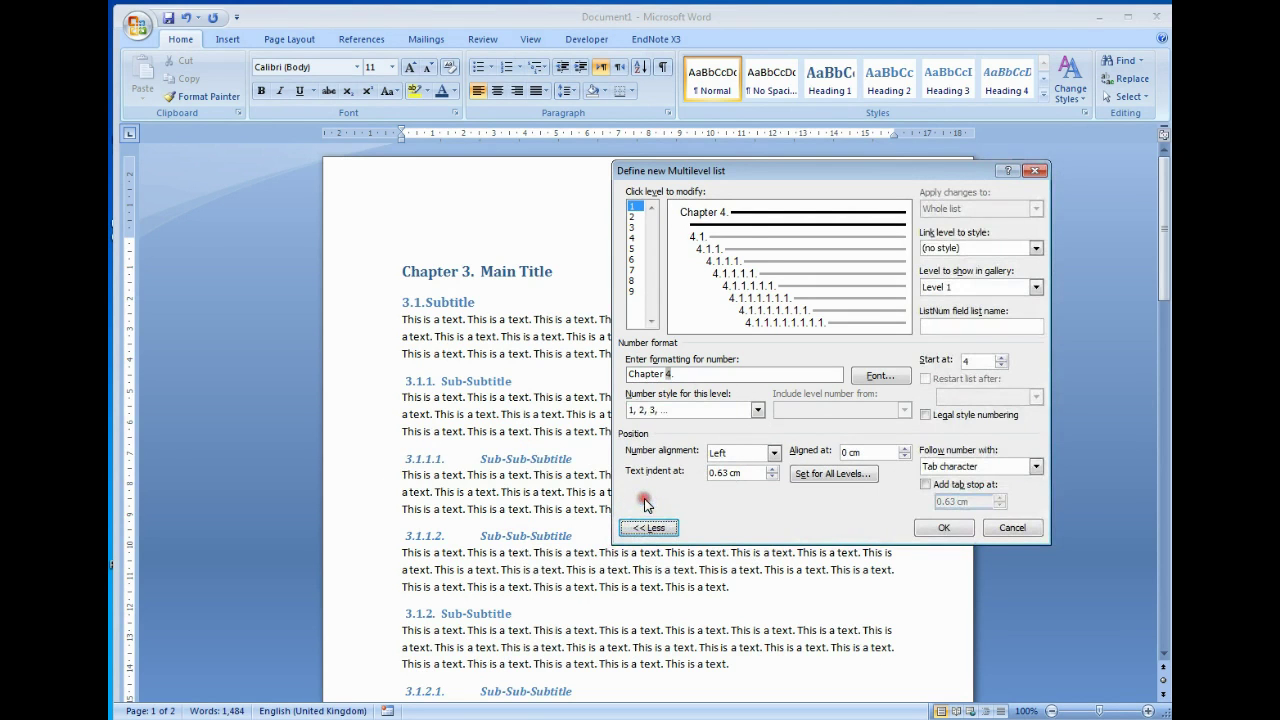
pyautogui.moveTo(777, 171); pyautogui.dragTo(715, 165)
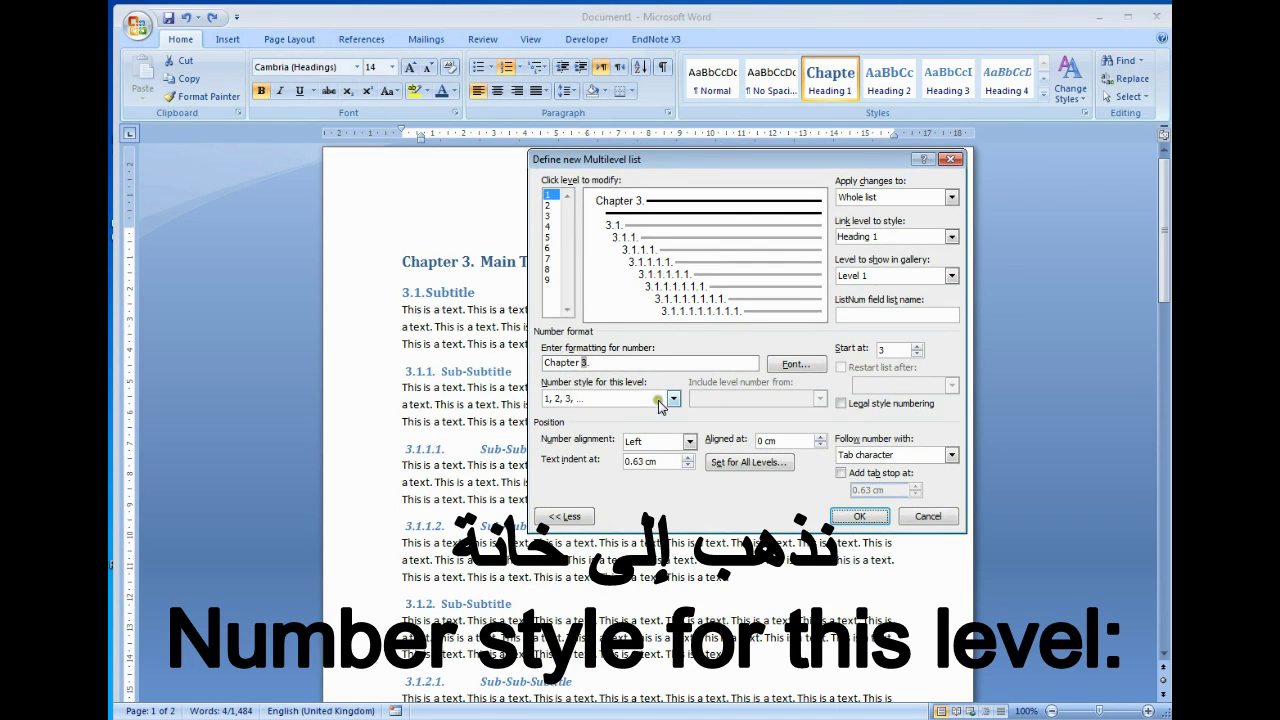
pyautogui.click(673, 398)
pyautogui.scroll(-2, 651, 445)
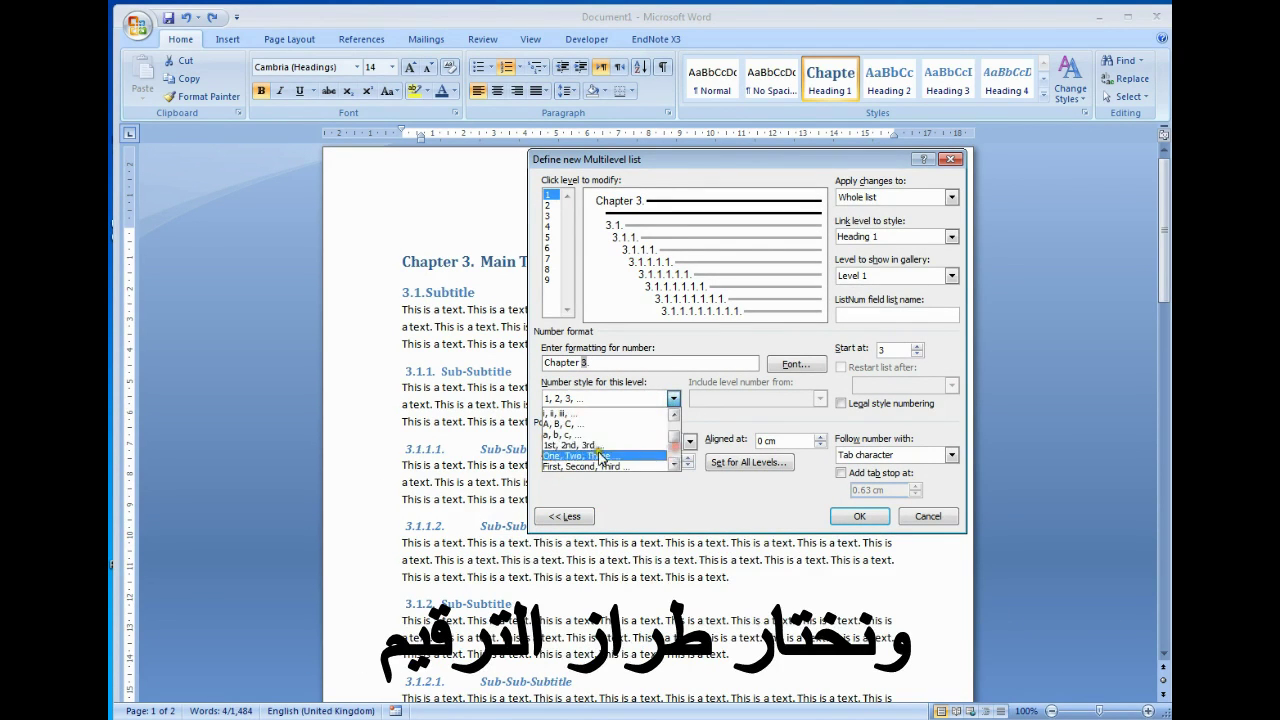
pyautogui.click(588, 448)
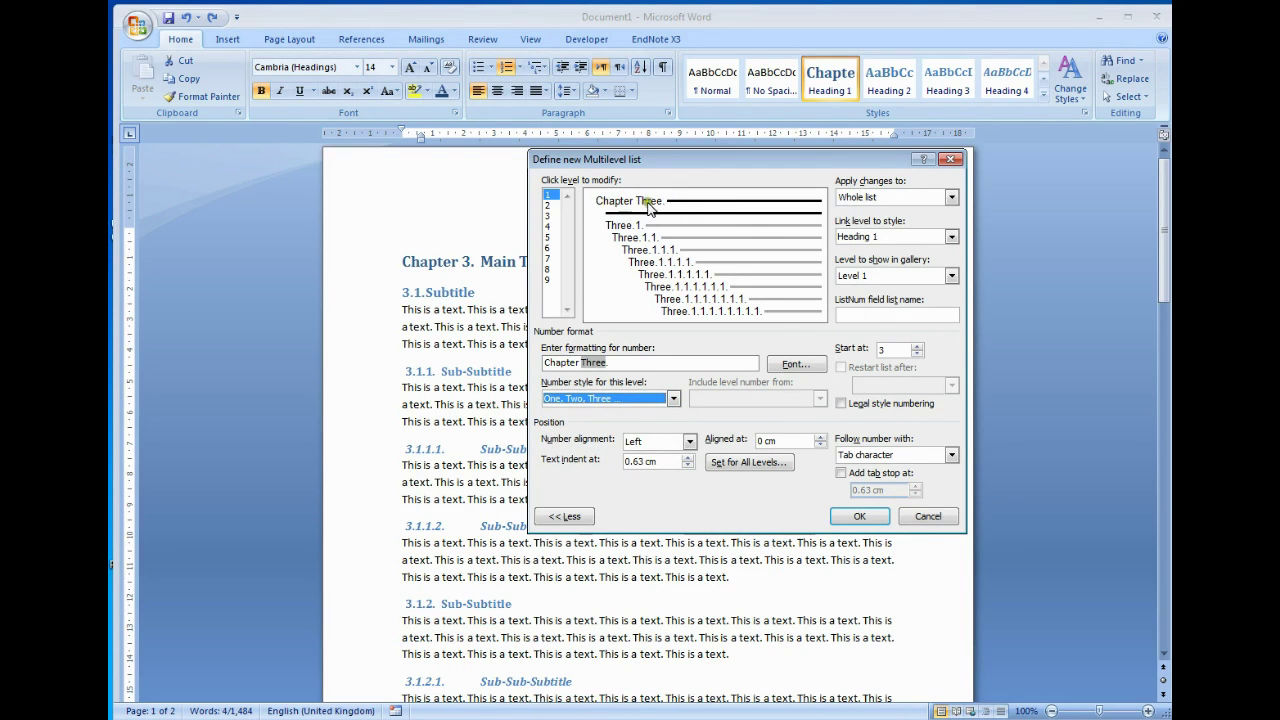
pyautogui.click(951, 197)
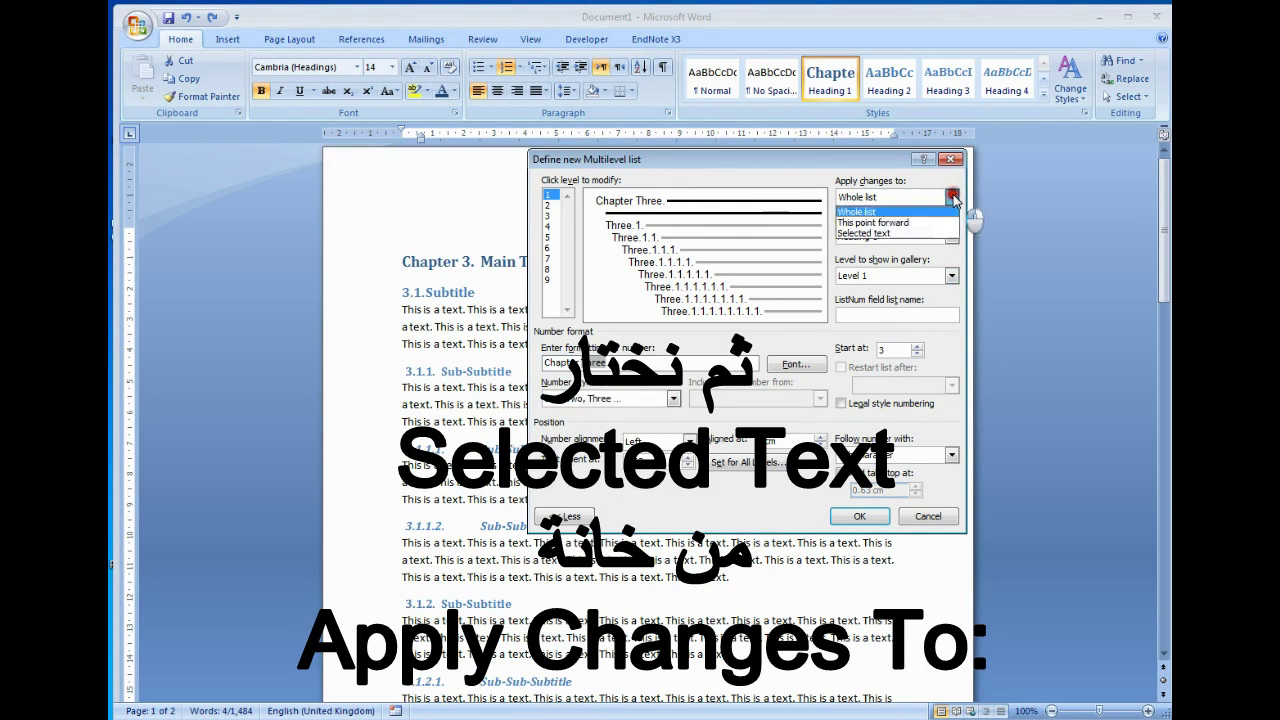
pyautogui.click(863, 234)
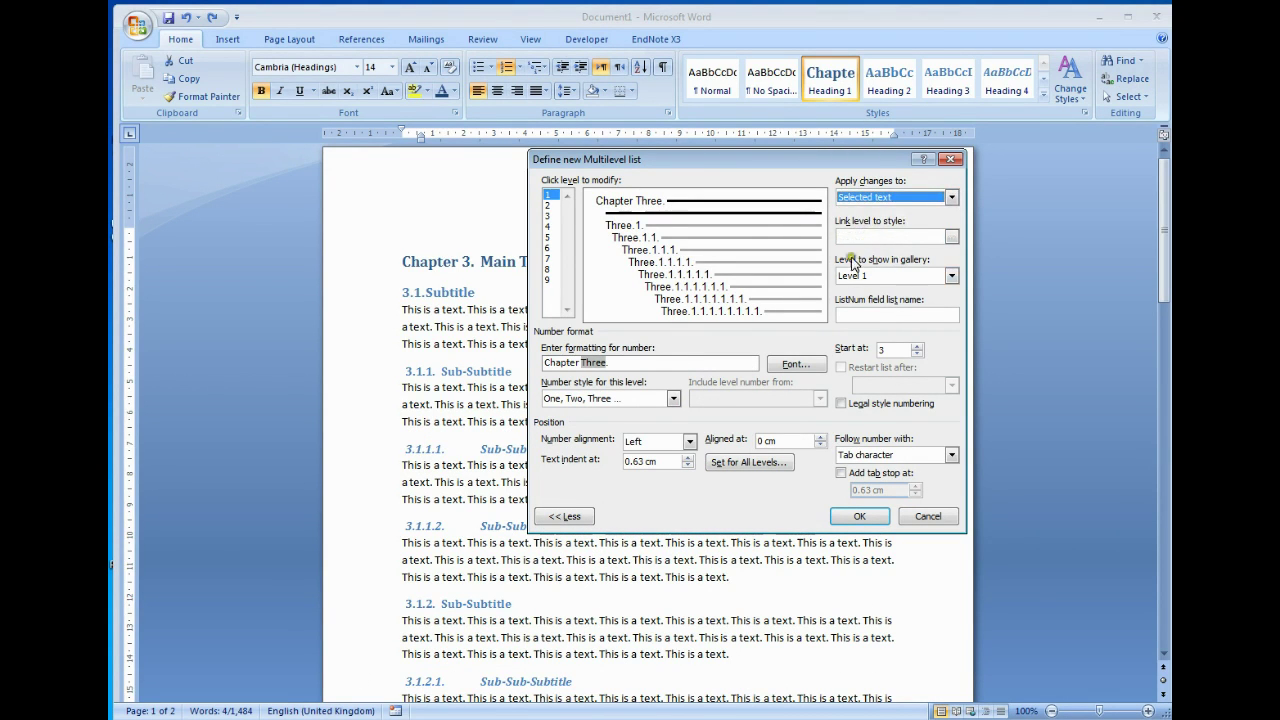
pyautogui.click(860, 517)
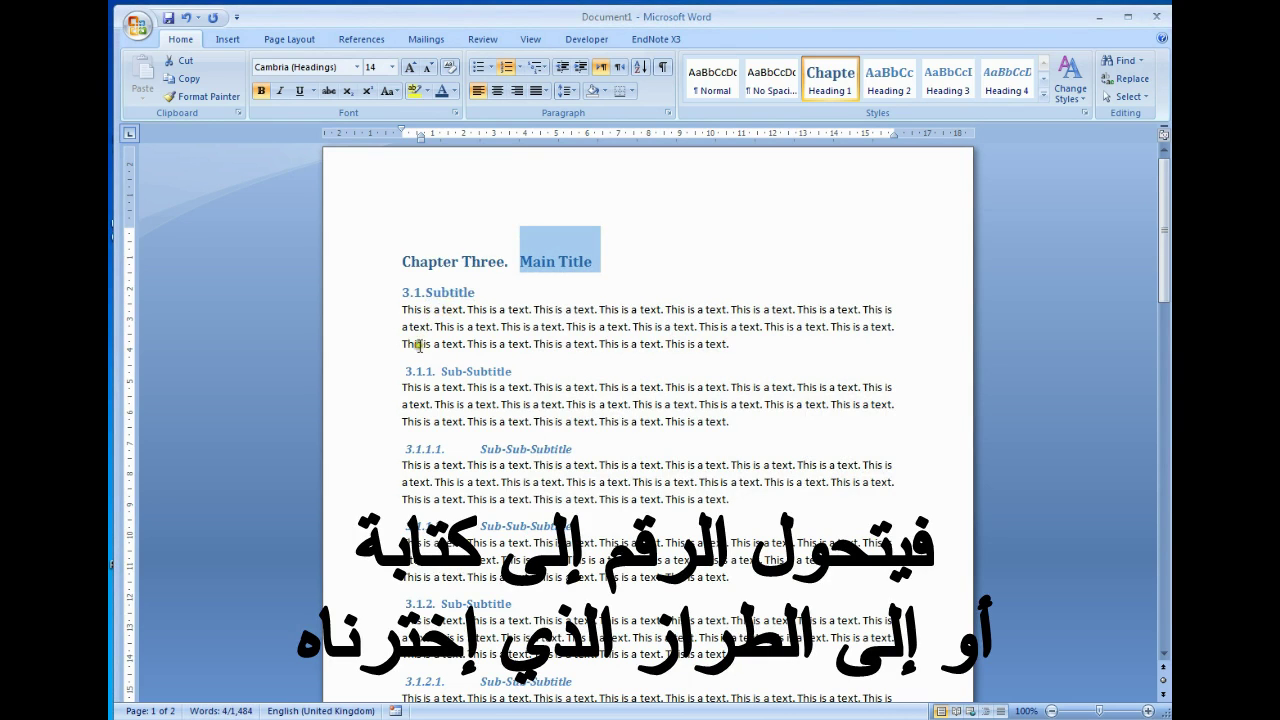
# Format-paint the Chapter Three heading onto the Chapter 4 heading line
pyautogui.click(371, 293)
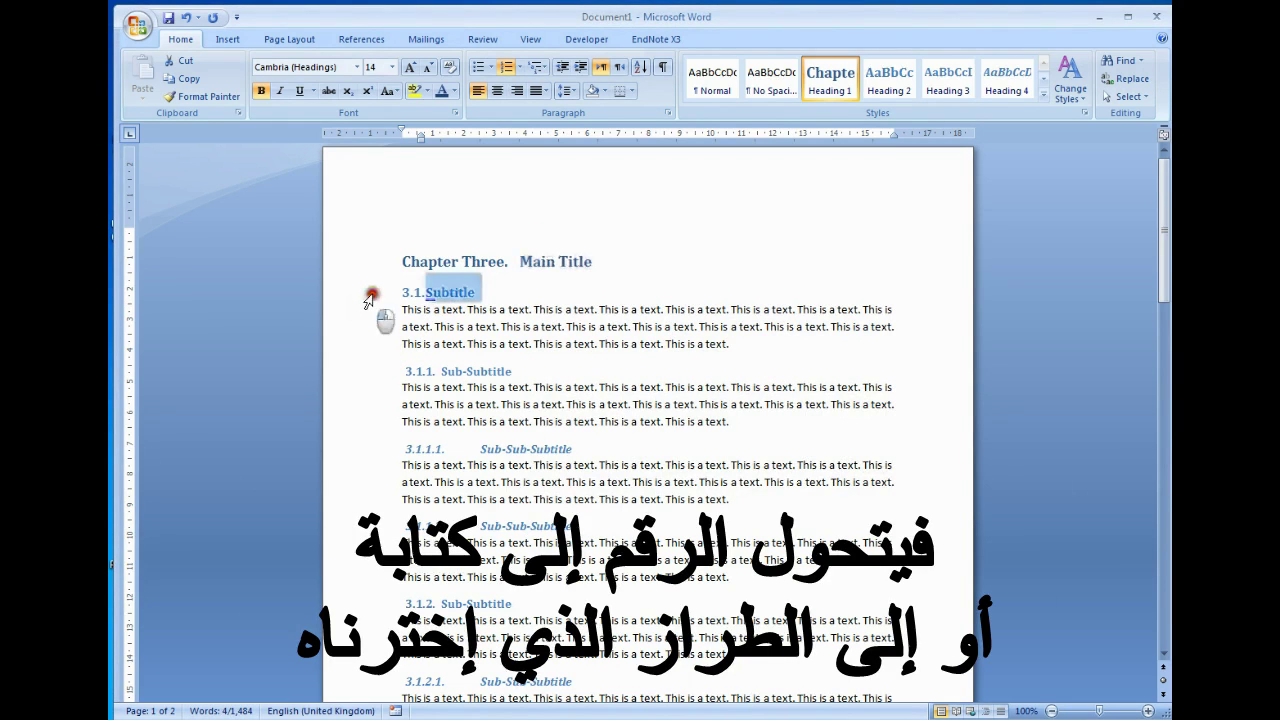
pyautogui.click(373, 377)
pyautogui.click(357, 264)
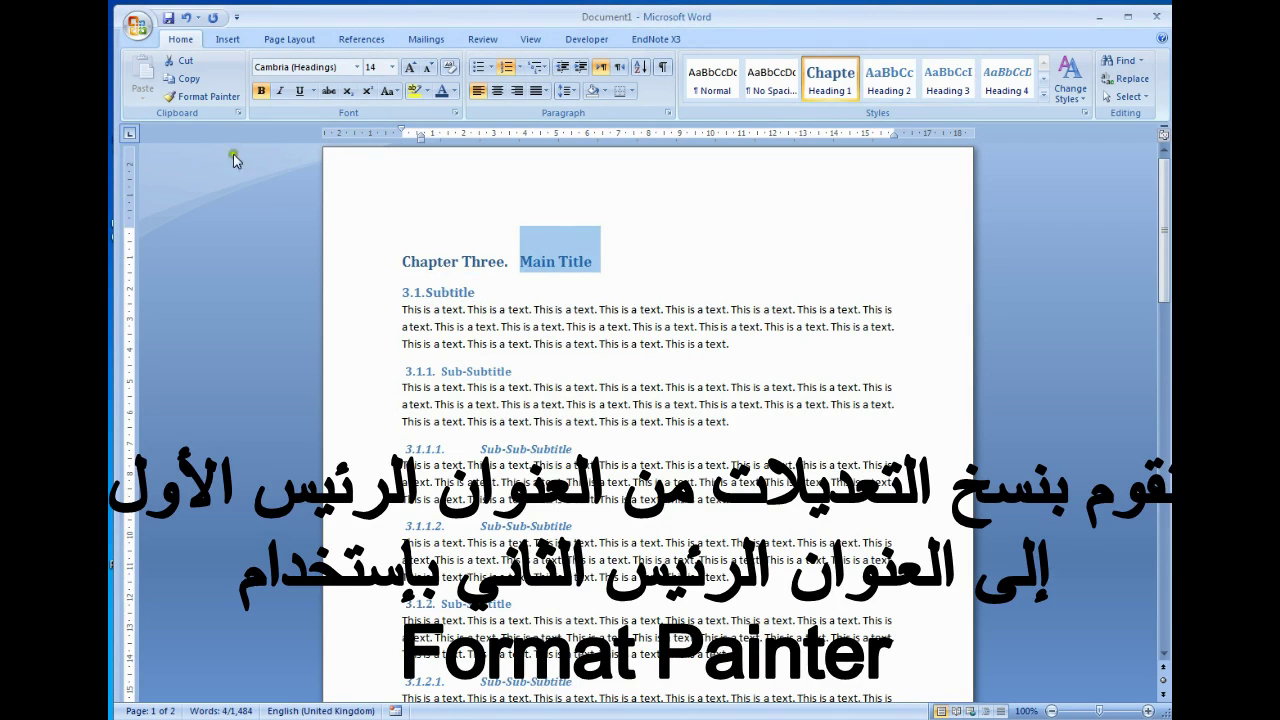
pyautogui.click(205, 97)
pyautogui.scroll(-3, 420, 360)
pyautogui.scroll(-8, 420, 375)
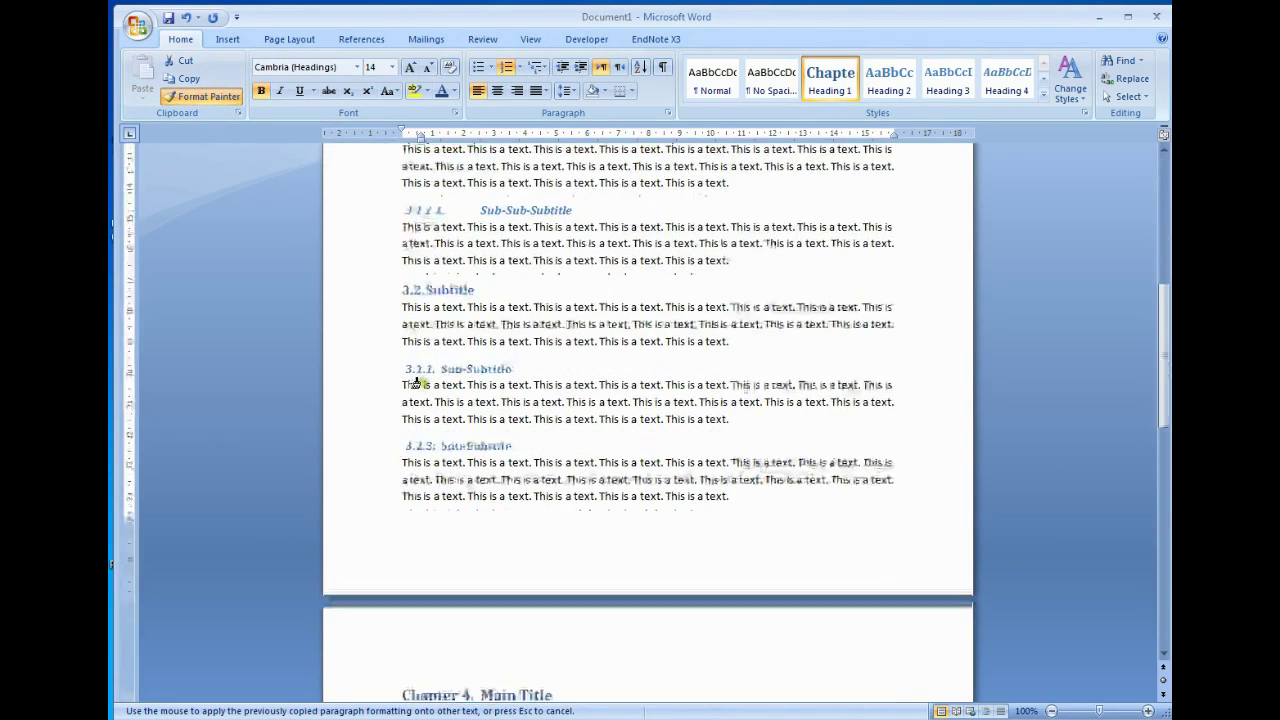
pyautogui.scroll(-4, 410, 400)
pyautogui.click(345, 504)
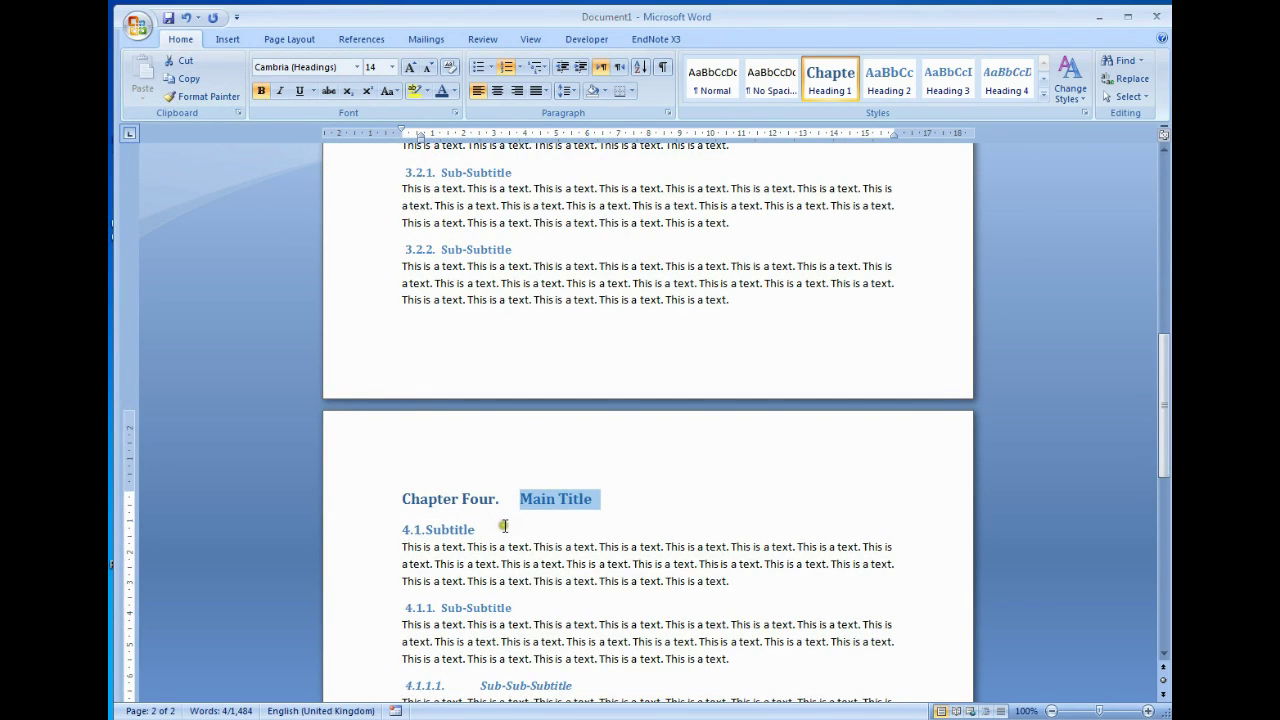
# Return to the Chapter Three heading and inspect its number options without changing anything
pyautogui.scroll(-2, 505, 525)
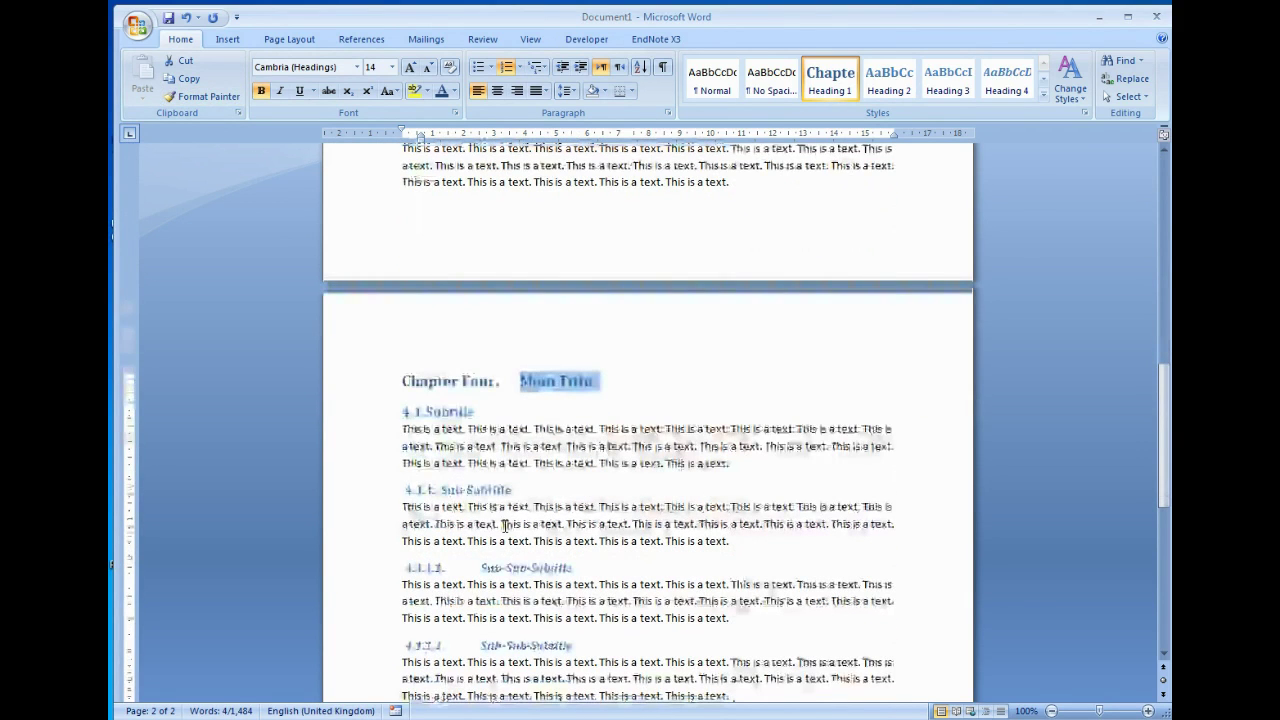
pyautogui.scroll(3, 505, 525)
pyautogui.scroll(4, 505, 525)
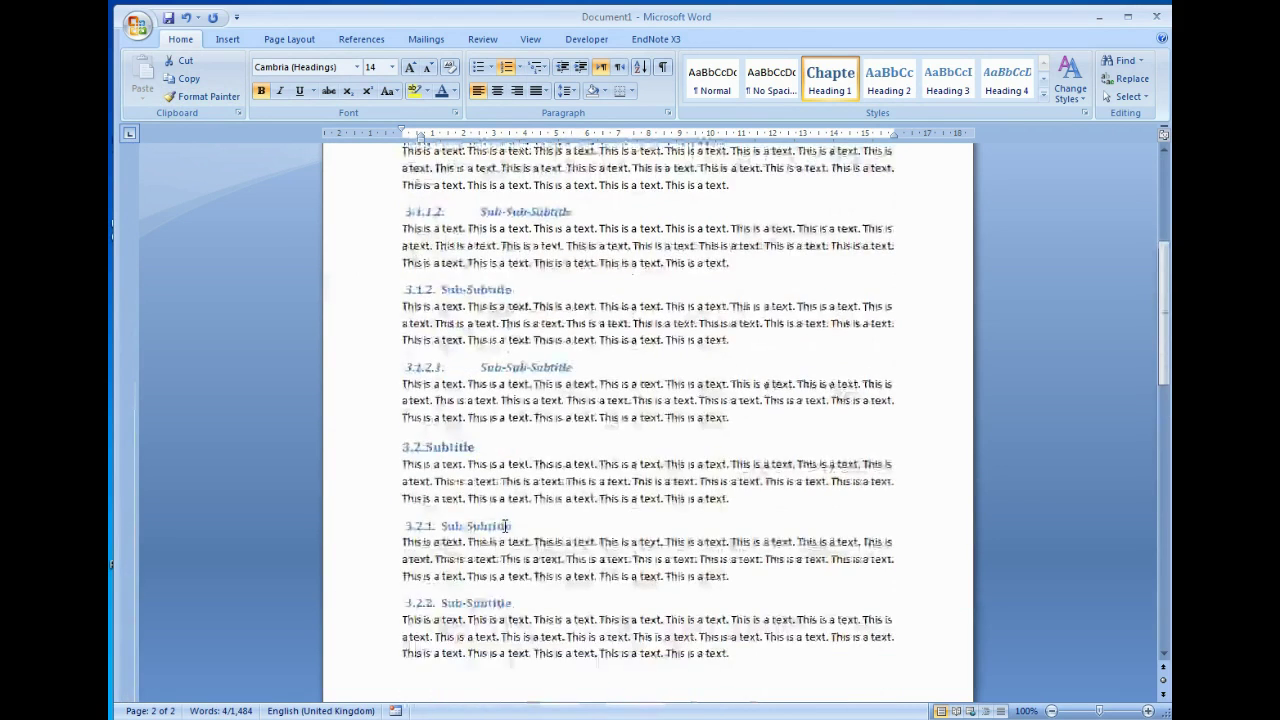
pyautogui.scroll(4, 505, 525)
pyautogui.scroll(2, 495, 480)
pyautogui.click(366, 274)
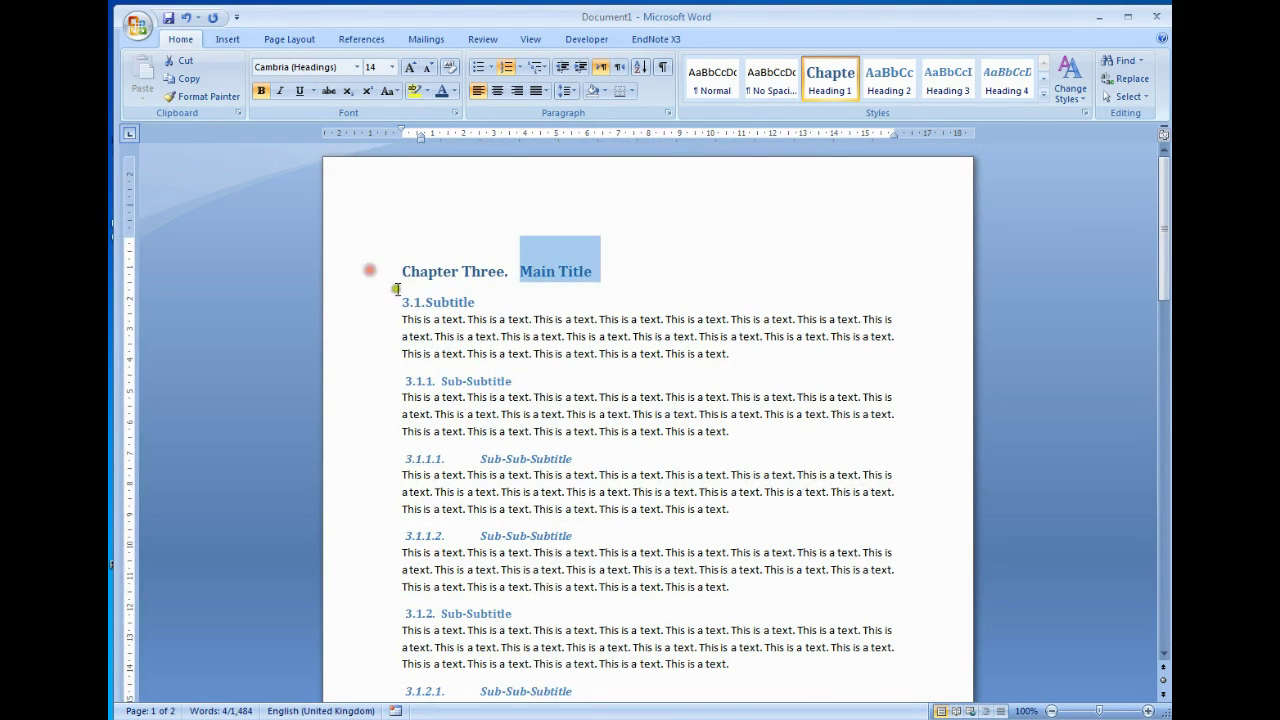
pyautogui.click(482, 272)
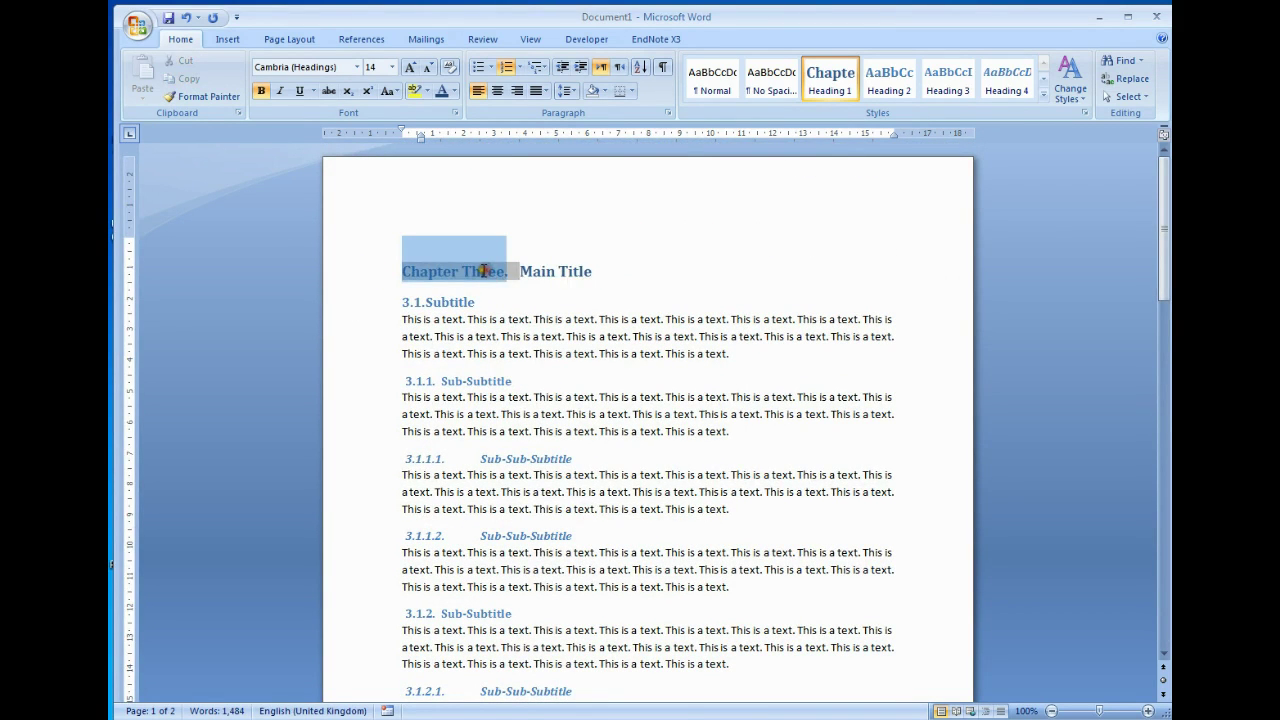
pyautogui.rightClick(481, 277)
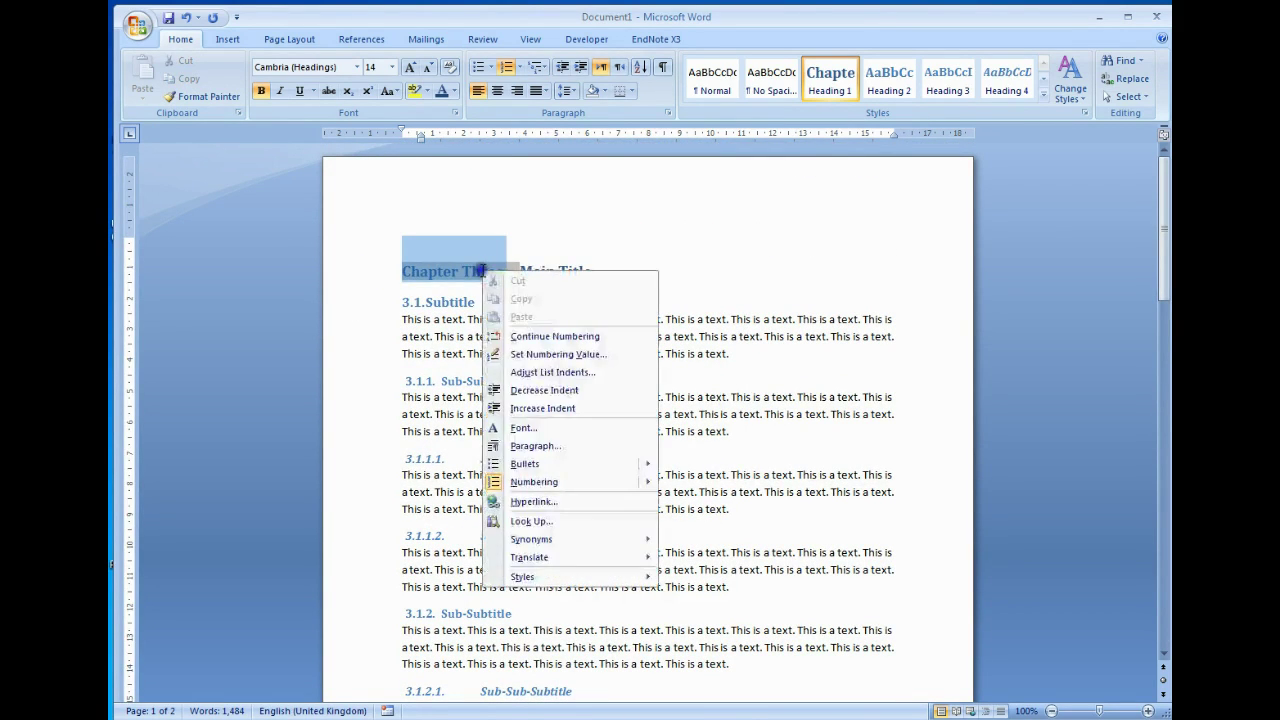
pyautogui.click(434, 352)
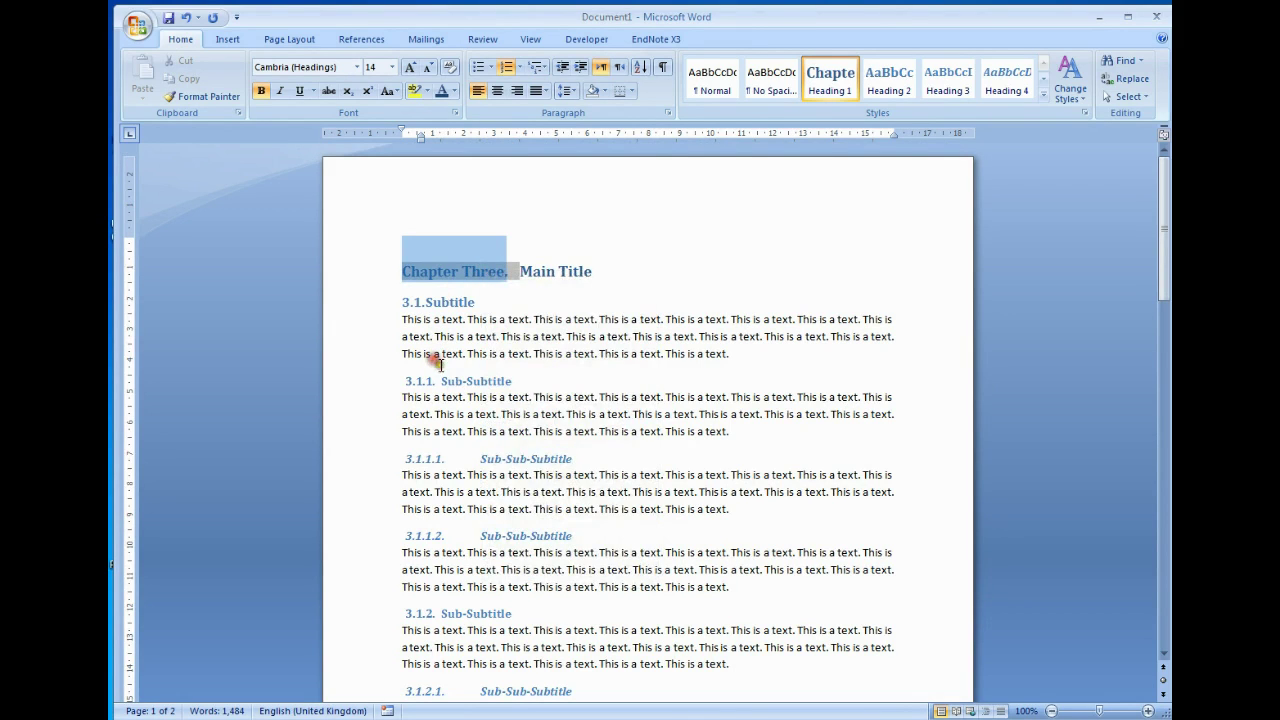
pyautogui.click(586, 460)
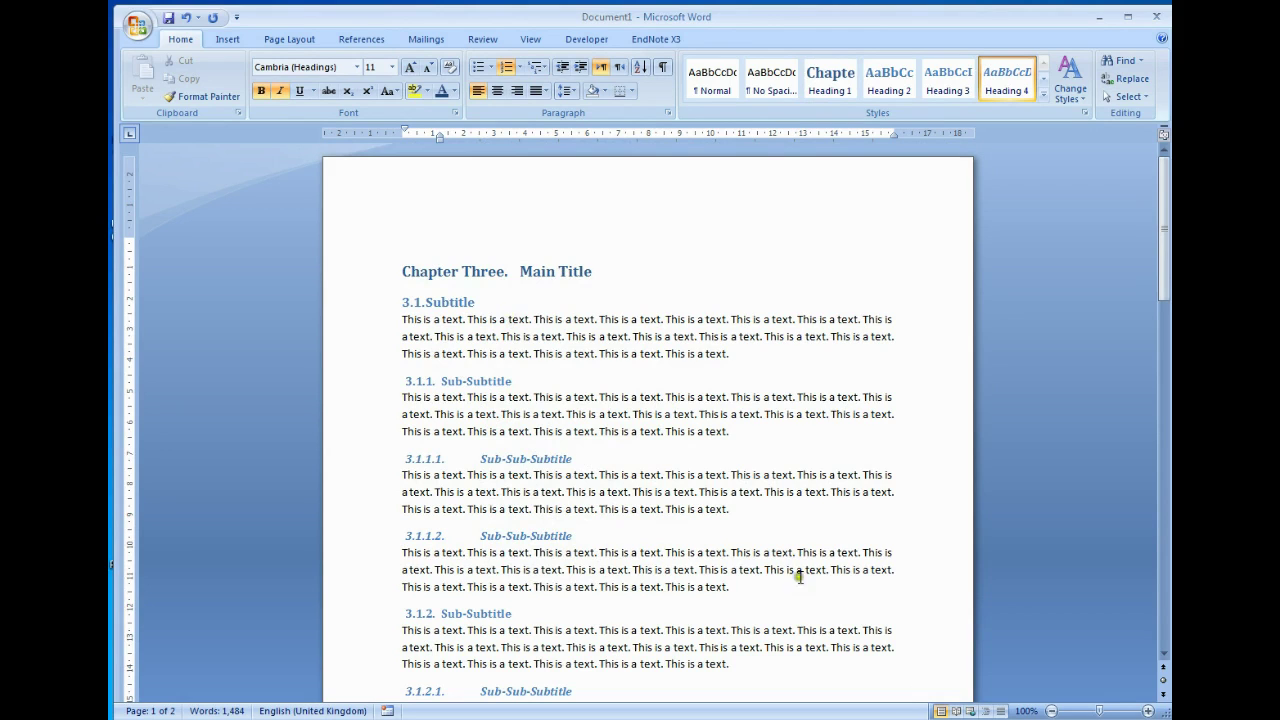